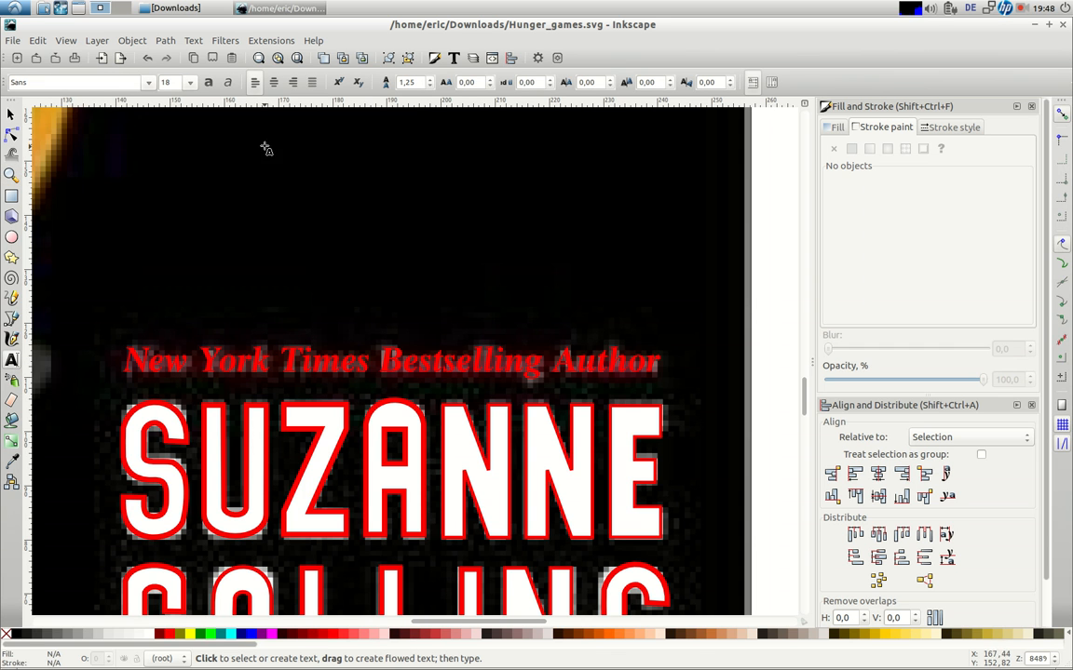
# Step: Group all the traced title and author lettering on the cover into one object
pyautogui.click(275, 57)
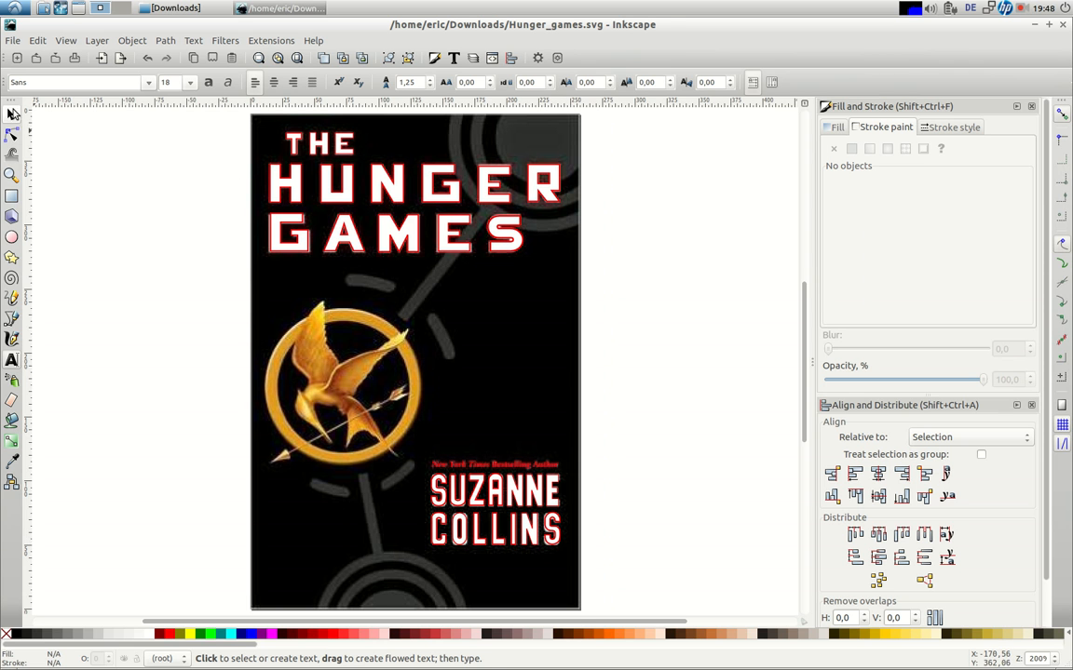
pyautogui.click(12, 113)
pyautogui.moveTo(196, 115); pyautogui.dragTo(701, 609)
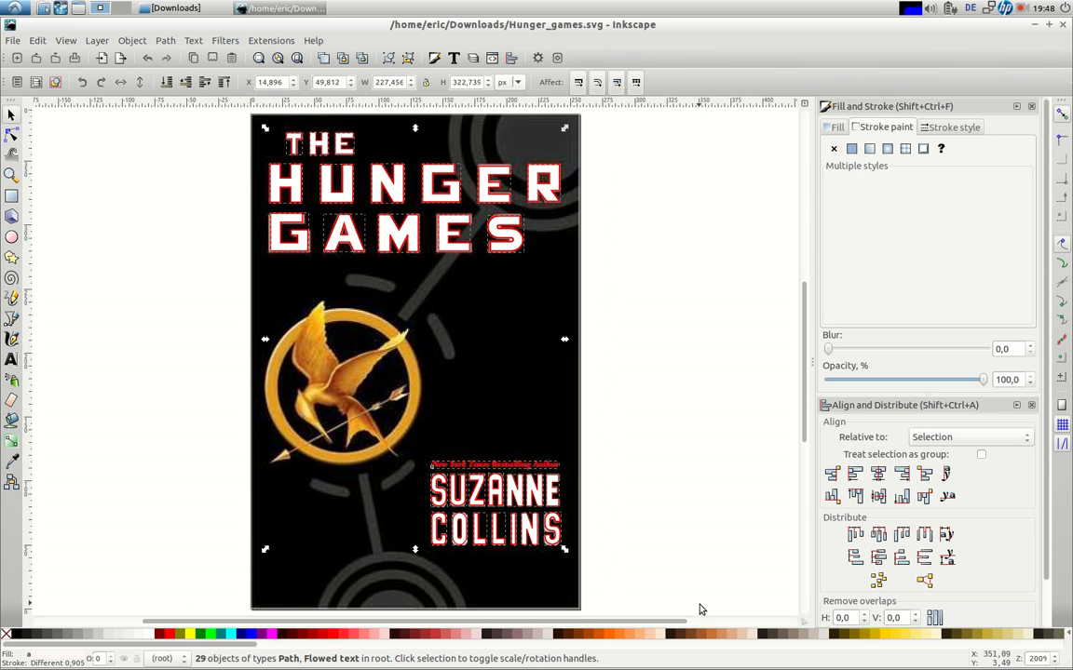
pyautogui.press('ctrl')
pyautogui.hotkey('ctrl', 'g')
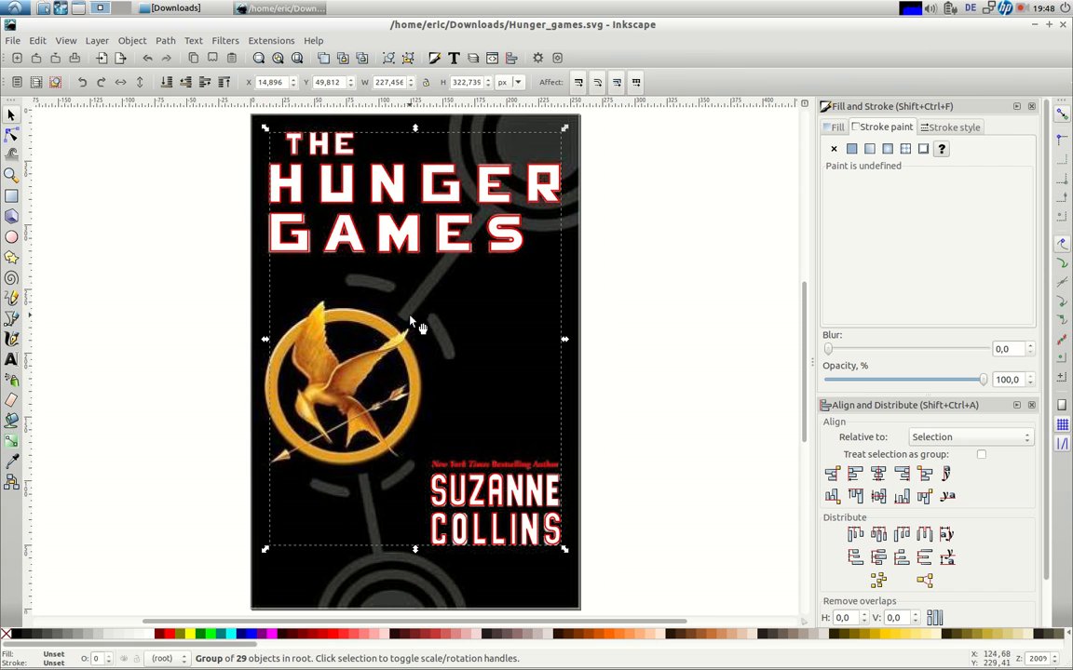
# Step: Move the lettering group off the cover onto the blank canvas to its left, at about X -440, Y 30 px
pyautogui.moveTo(293, 251); pyautogui.dragTo(162, 257)
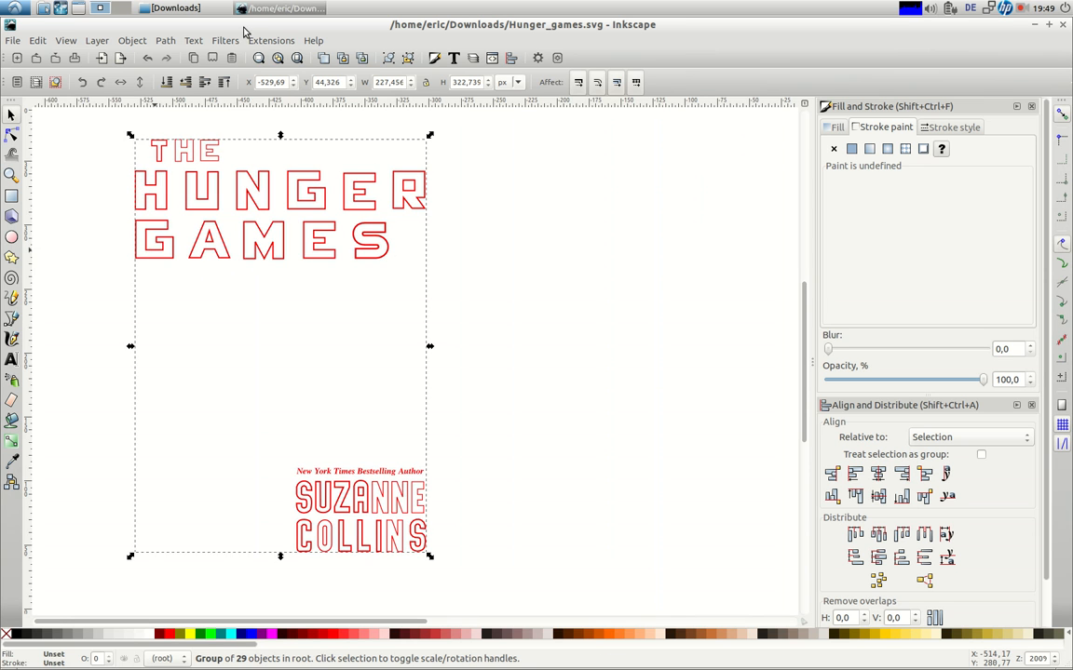
pyautogui.click(278, 60)
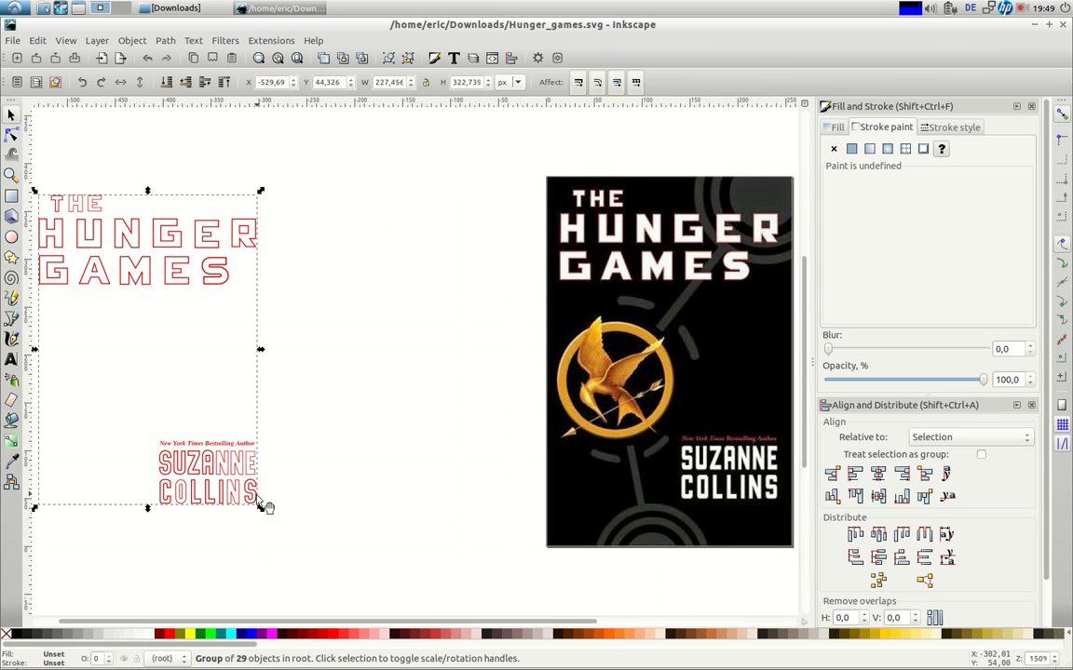
pyautogui.moveTo(131, 232); pyautogui.dragTo(216, 248)
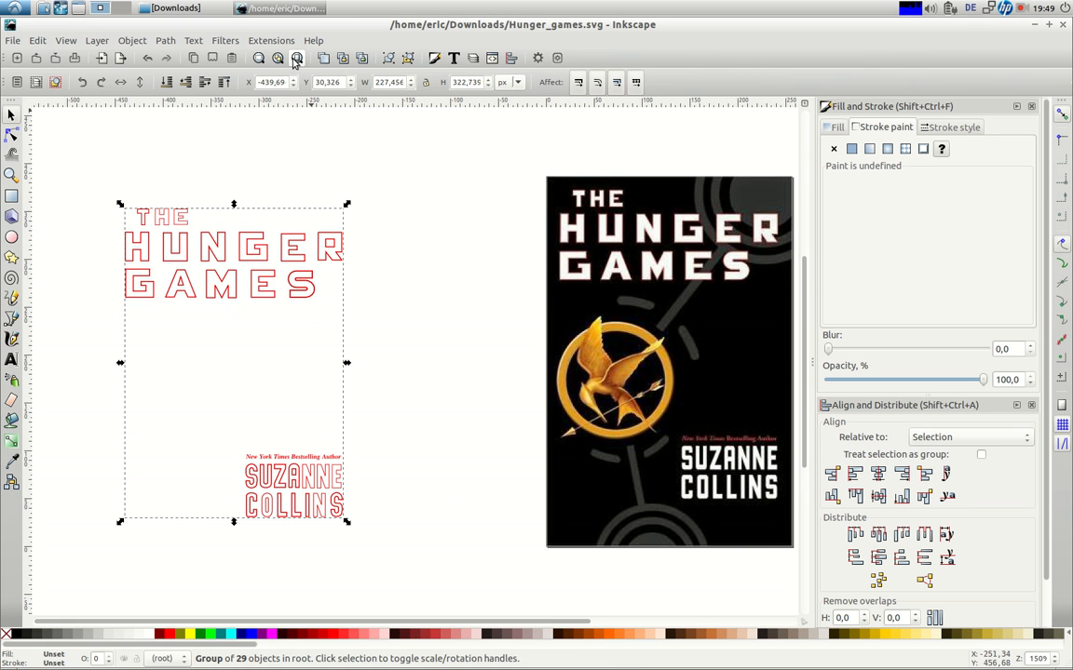
# Step: Draw a circle about 123 px wide over the ring motif at the cover's lower edge and remove its fill
pyautogui.click(296, 59)
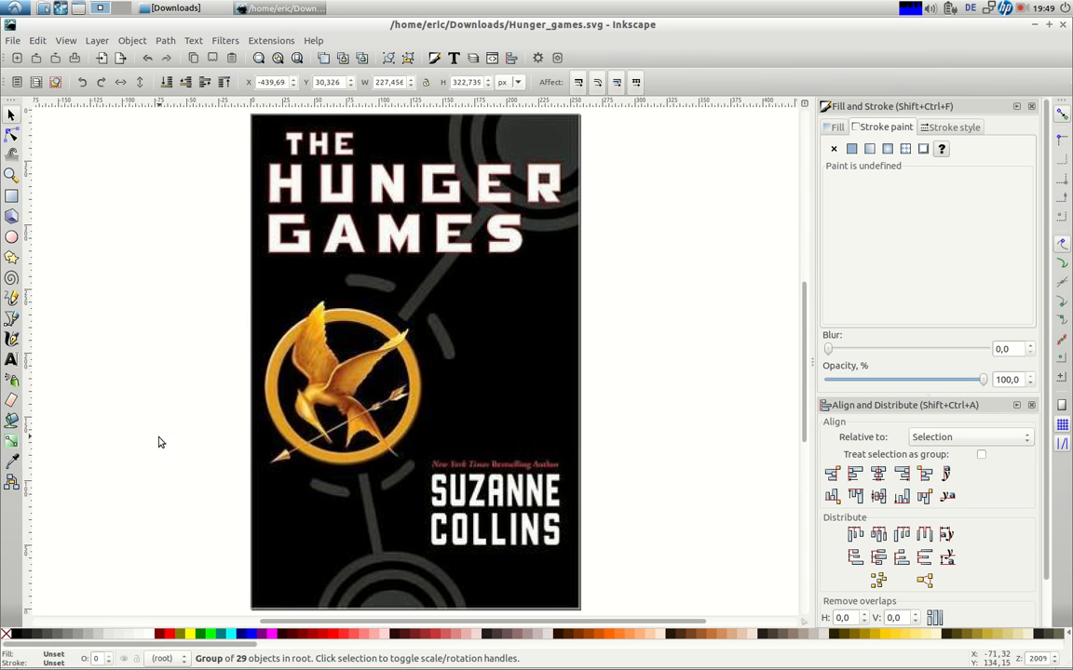
pyautogui.click(11, 235)
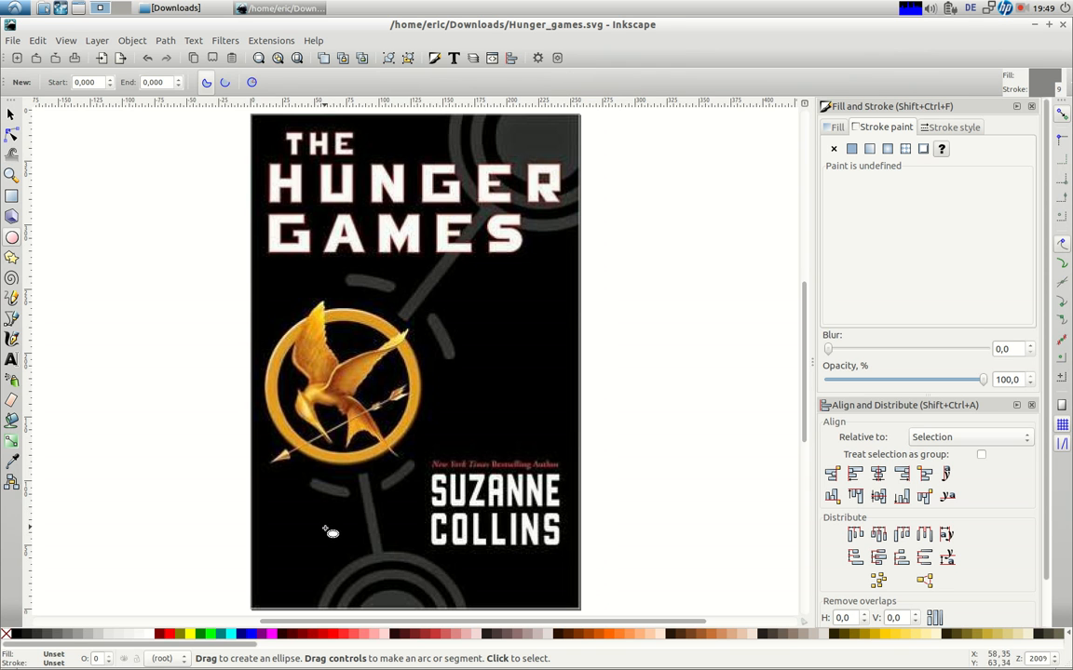
pyautogui.press('-')
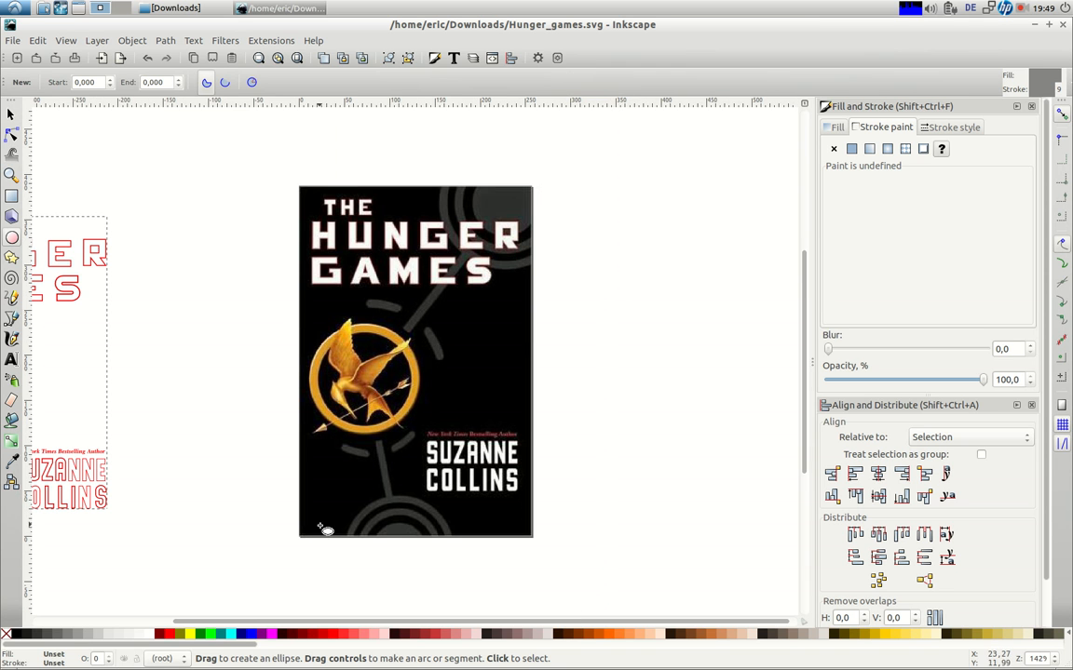
pyautogui.press('ctrl')
pyautogui.moveTo(345, 487); pyautogui.dragTo(456, 593)
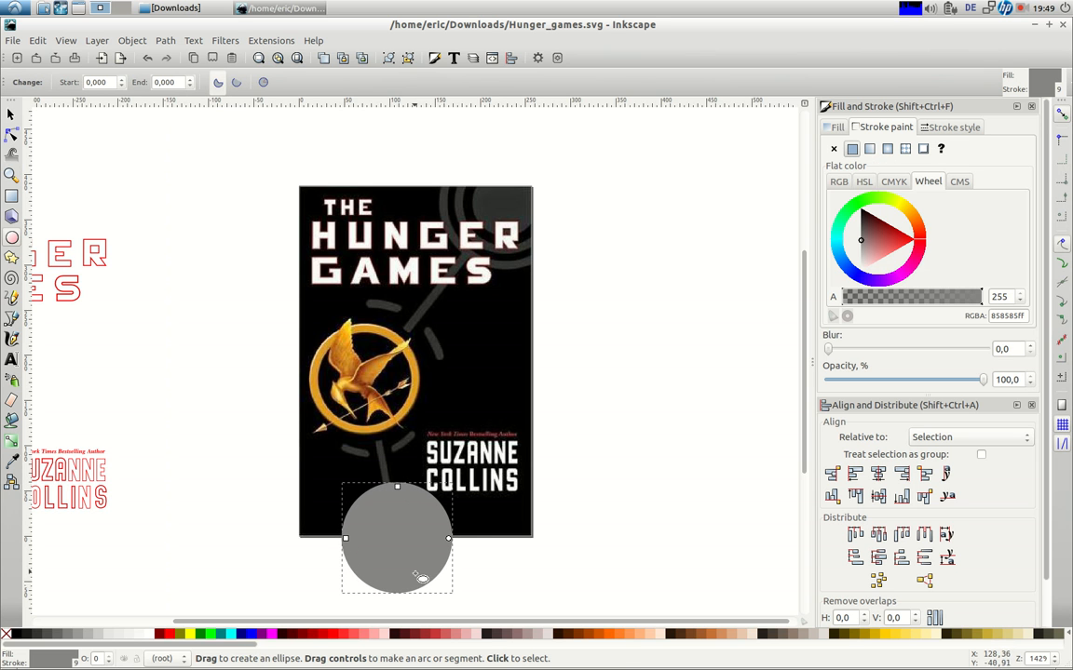
pyautogui.click(834, 129)
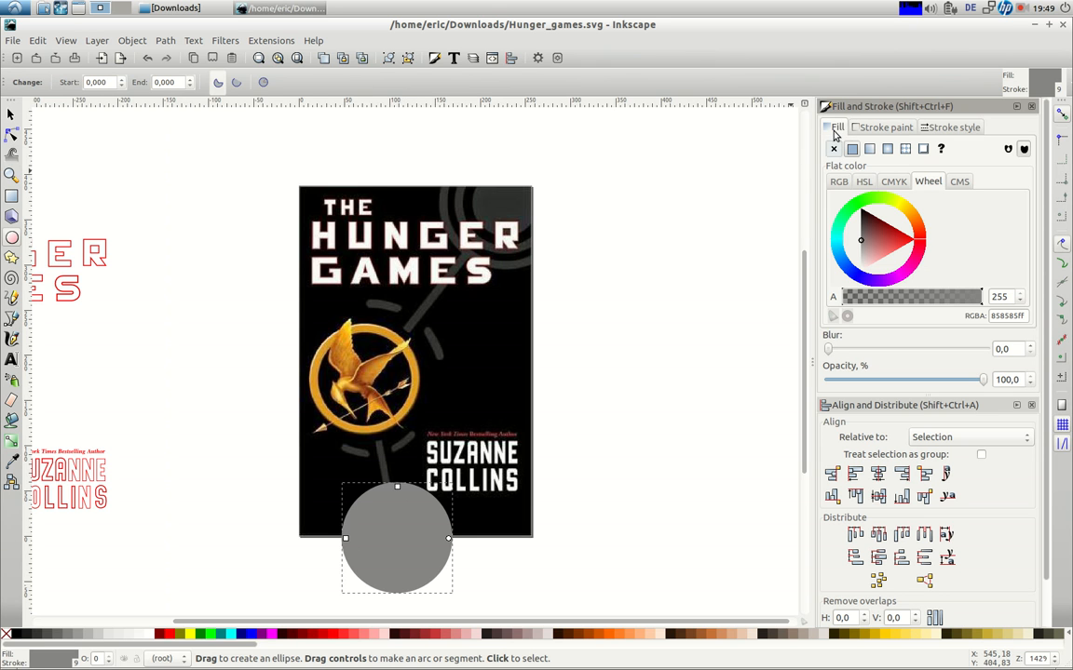
pyautogui.click(833, 150)
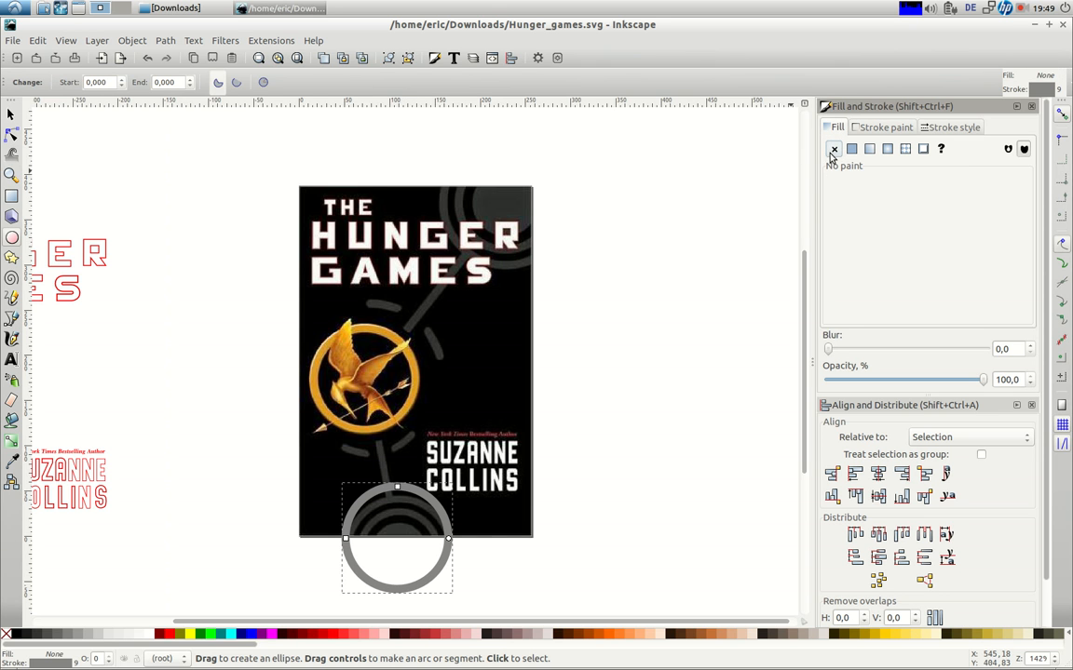
# Step: Scale the circle to about 118 px and position it over the outermost ring at the cover's lower edge
pyautogui.click(259, 60)
pyautogui.click(12, 114)
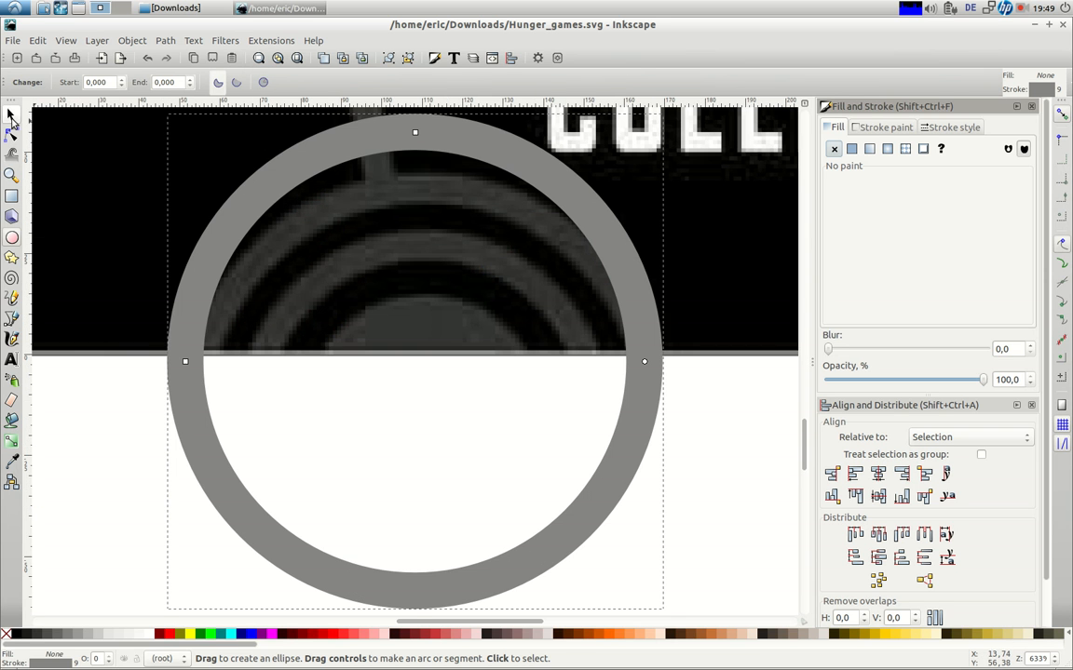
pyautogui.moveTo(270, 206); pyautogui.dragTo(283, 249)
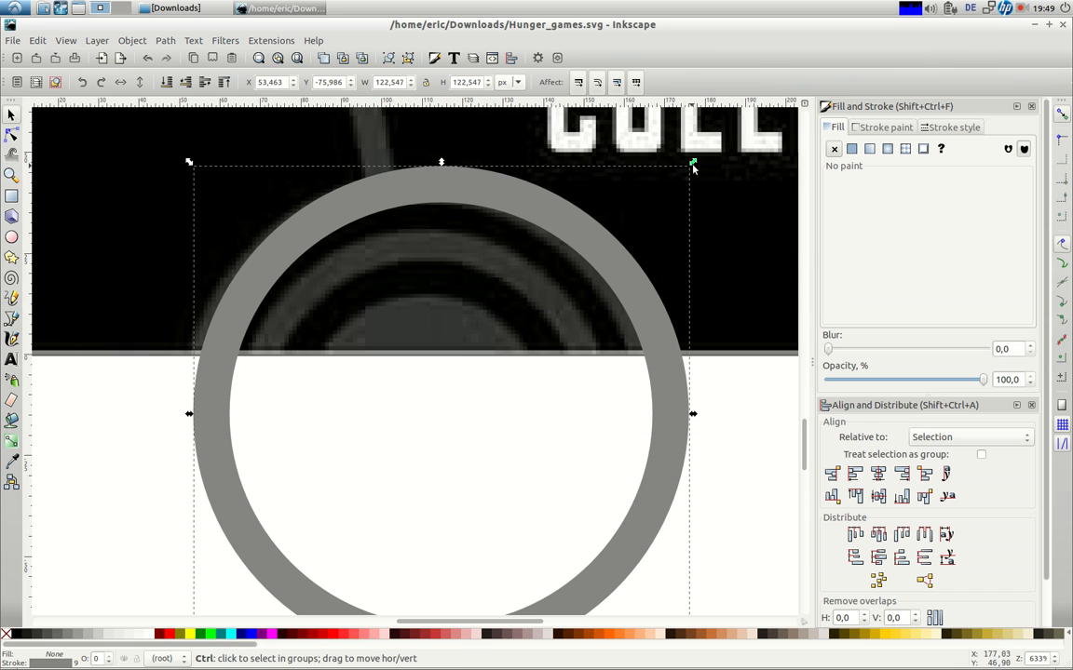
pyautogui.moveTo(692, 164); pyautogui.dragTo(677, 178)
pyautogui.moveTo(461, 215); pyautogui.dragTo(451, 208)
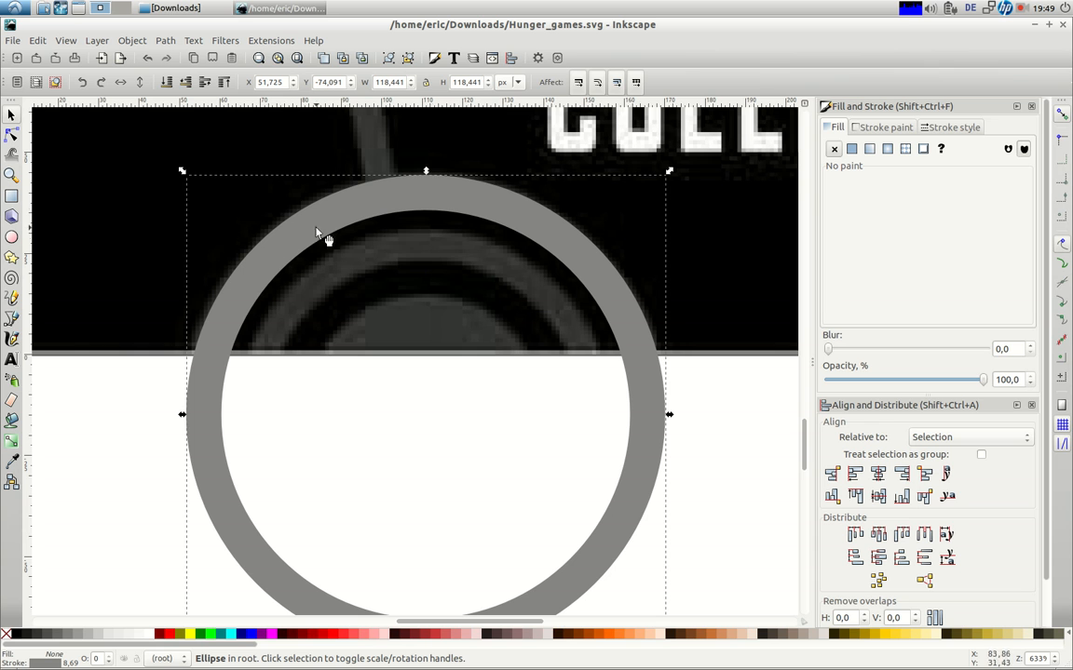
# Step: Sample the grey of the strip above the rings as the circle's fill and copy its RGBA value, 383838ff
pyautogui.click(850, 151)
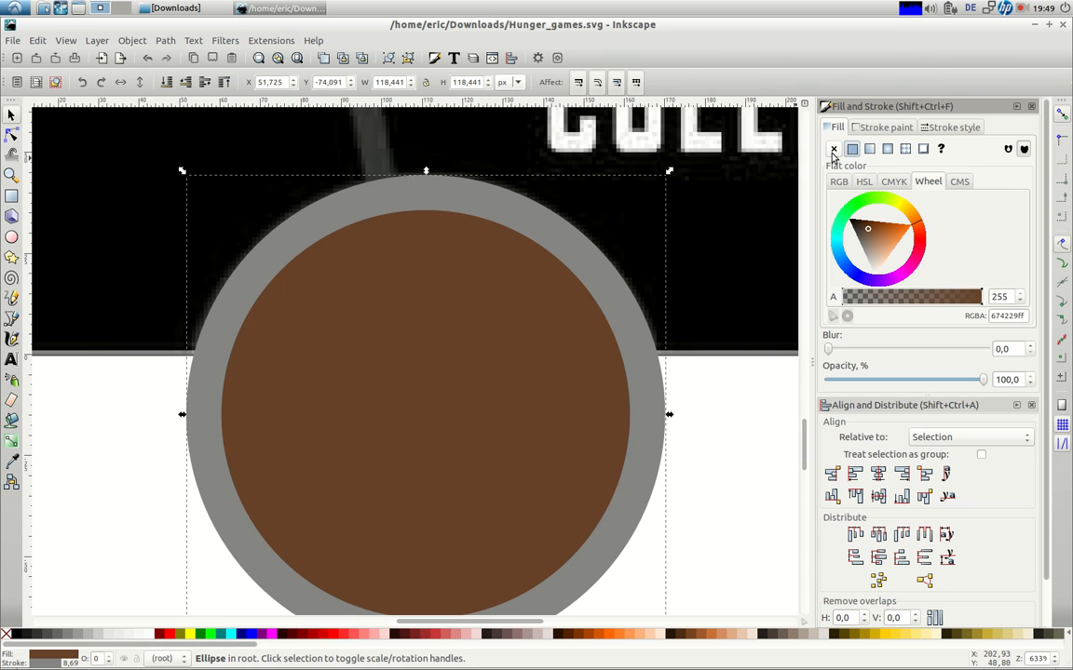
pyautogui.click(834, 149)
pyautogui.click(870, 128)
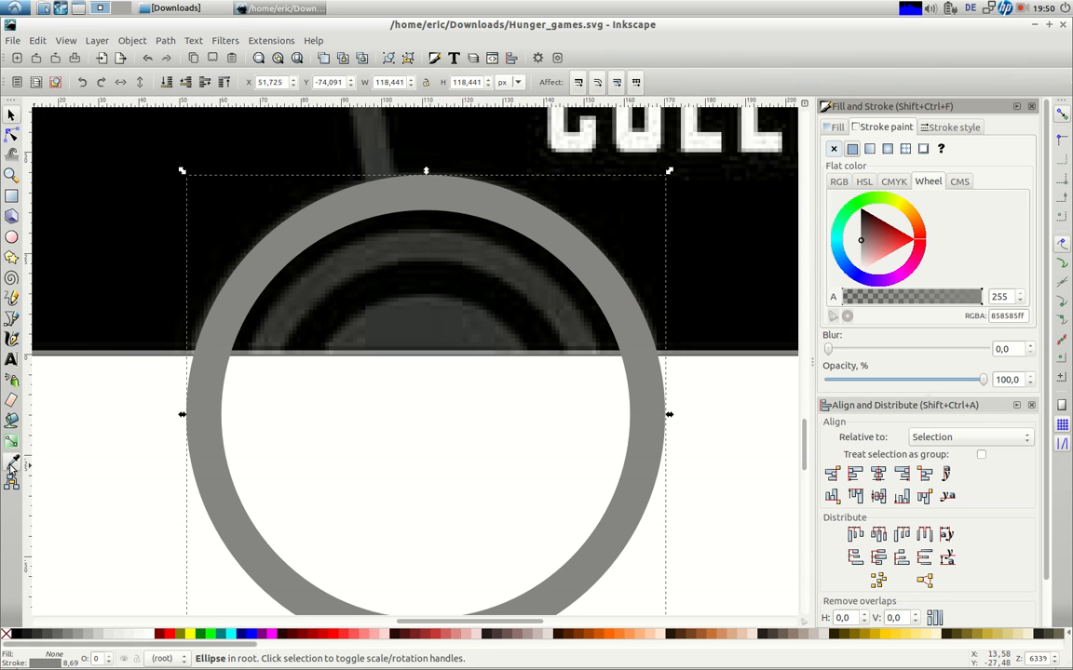
pyautogui.click(11, 461)
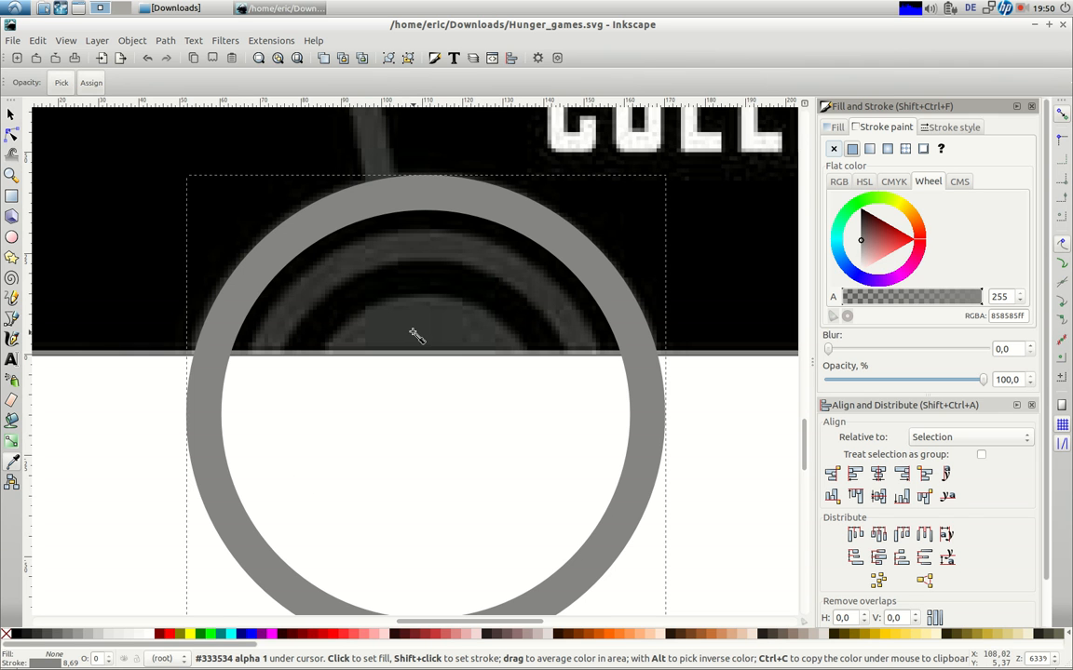
pyautogui.click(420, 253)
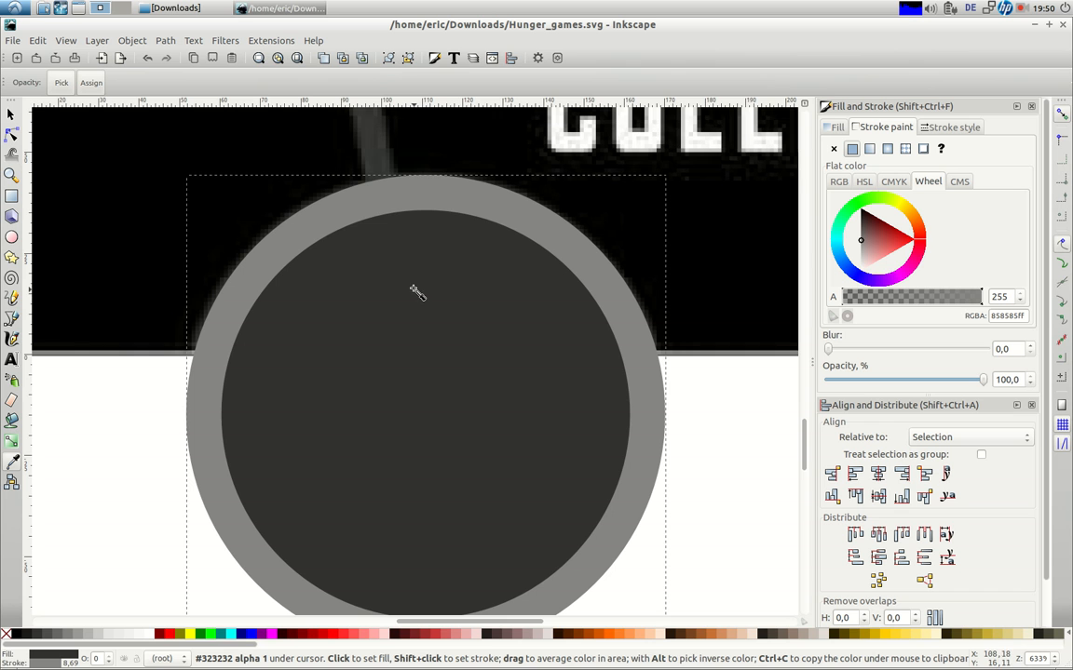
pyautogui.click(371, 147)
pyautogui.click(370, 140)
pyautogui.click(1022, 315)
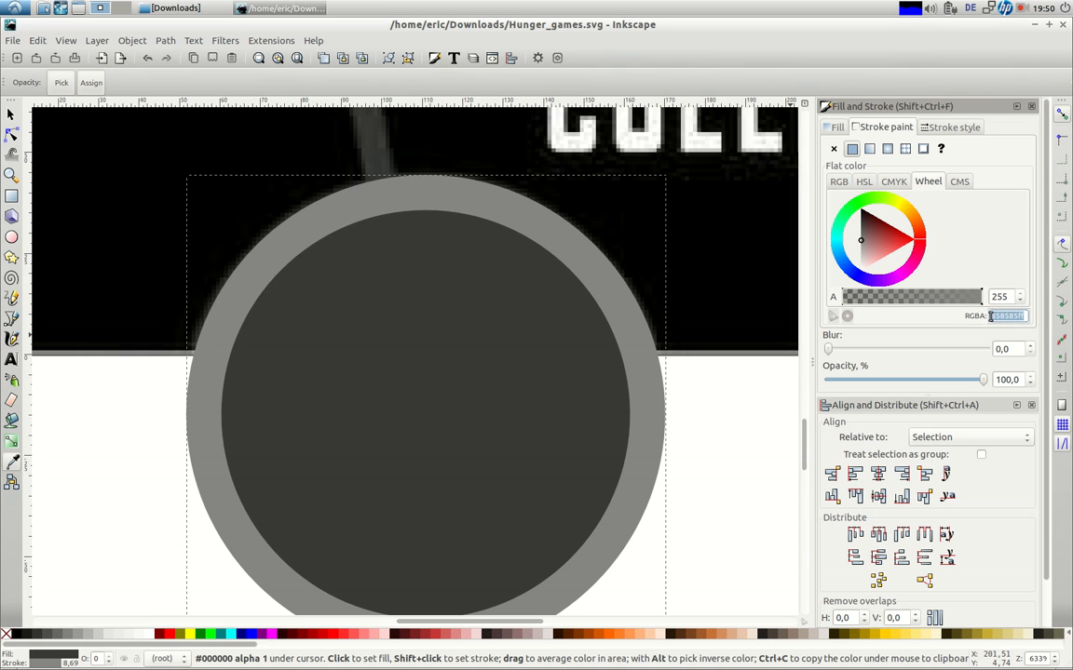
pyautogui.click(838, 128)
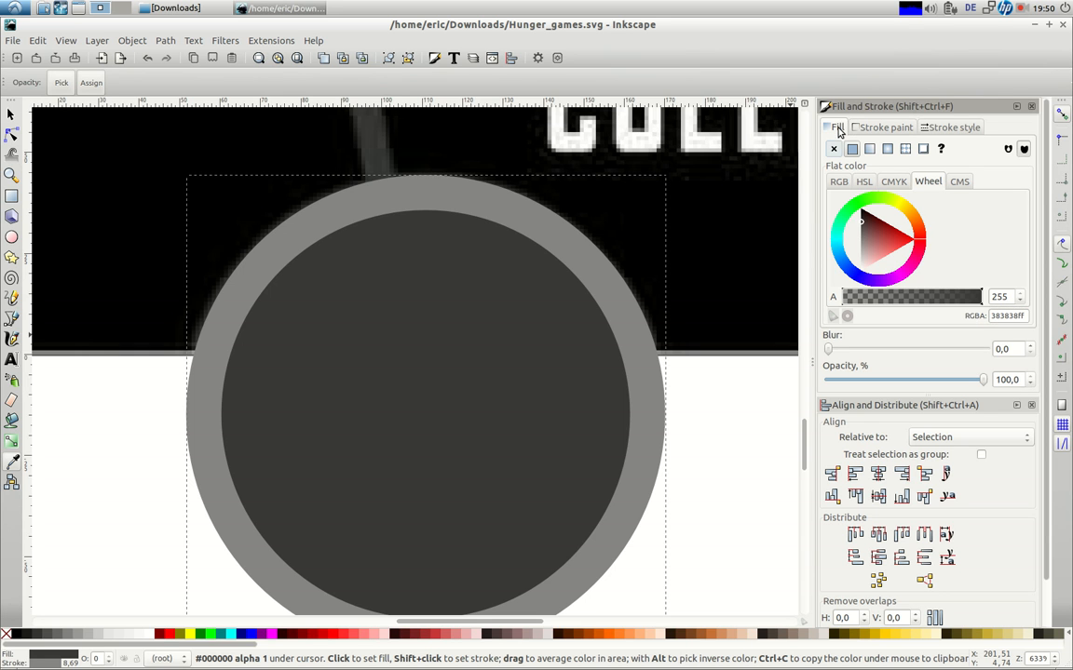
pyautogui.doubleClick(1025, 316)
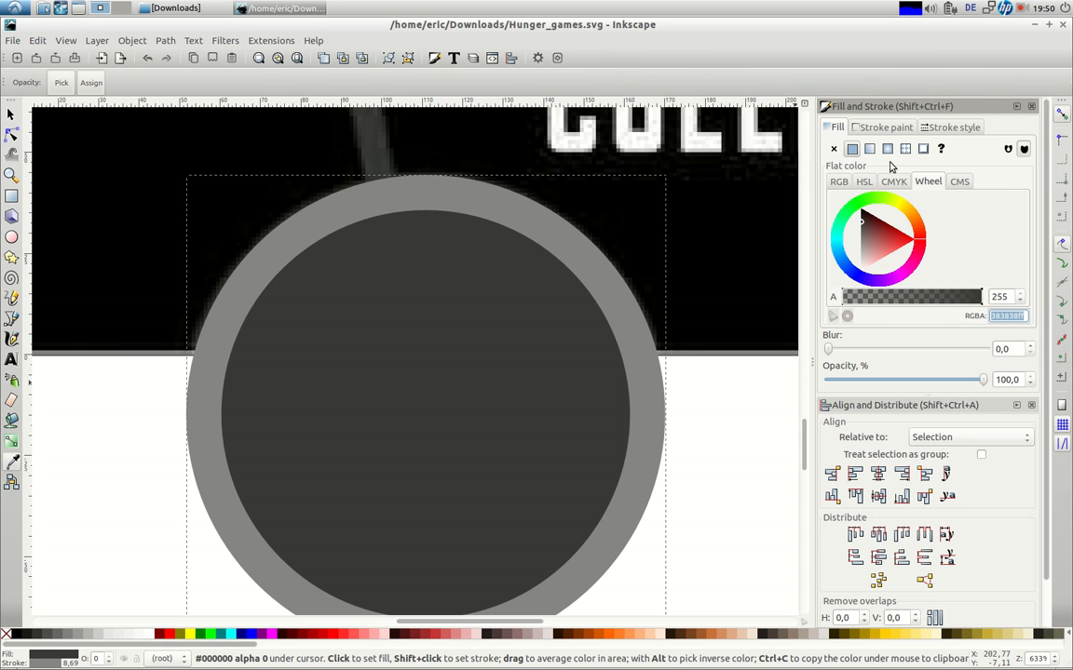
# Step: Set the circle's stroke colour to 383838ff and remove its fill
pyautogui.click(889, 127)
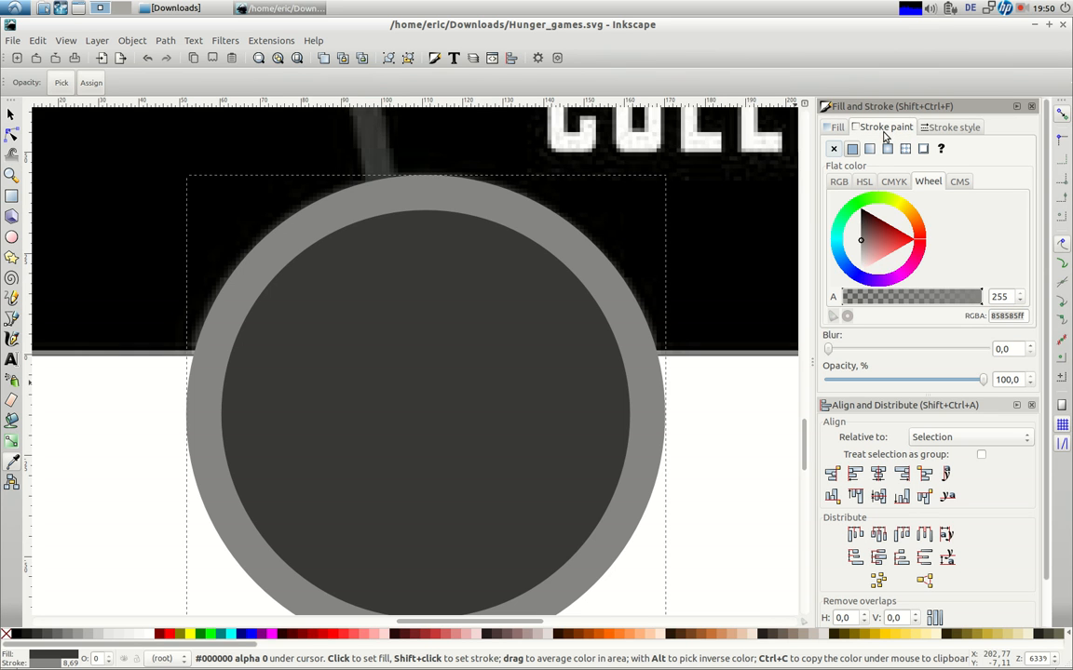
pyautogui.moveTo(1024, 317); pyautogui.dragTo(1010, 317)
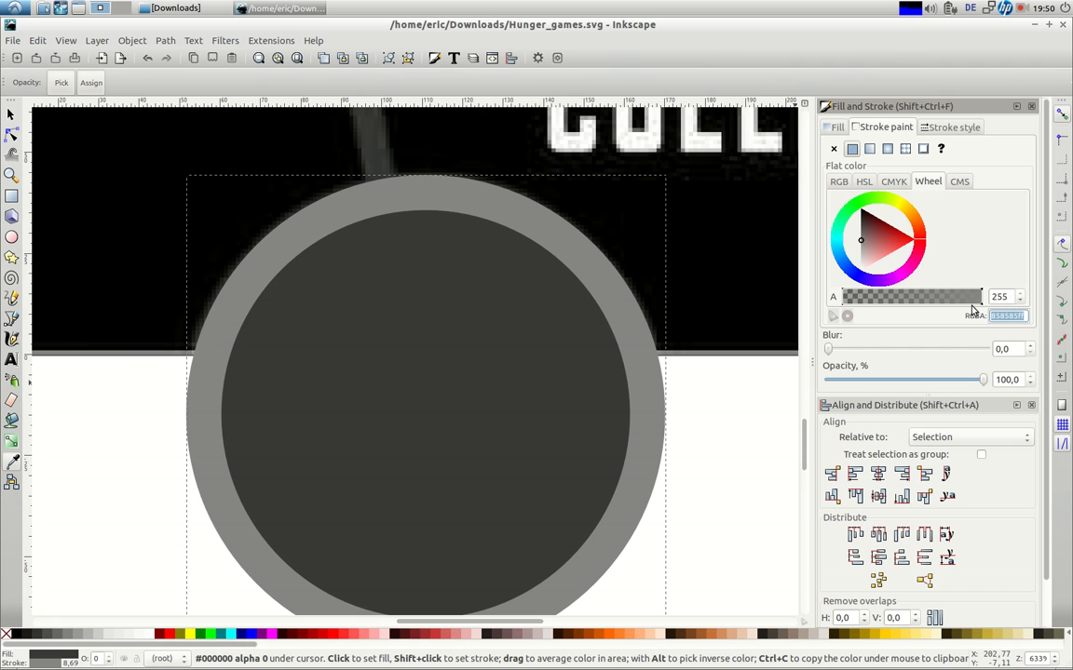
pyautogui.keyDown('shift'); pyautogui.click(487, 289); pyautogui.keyUp('shift')
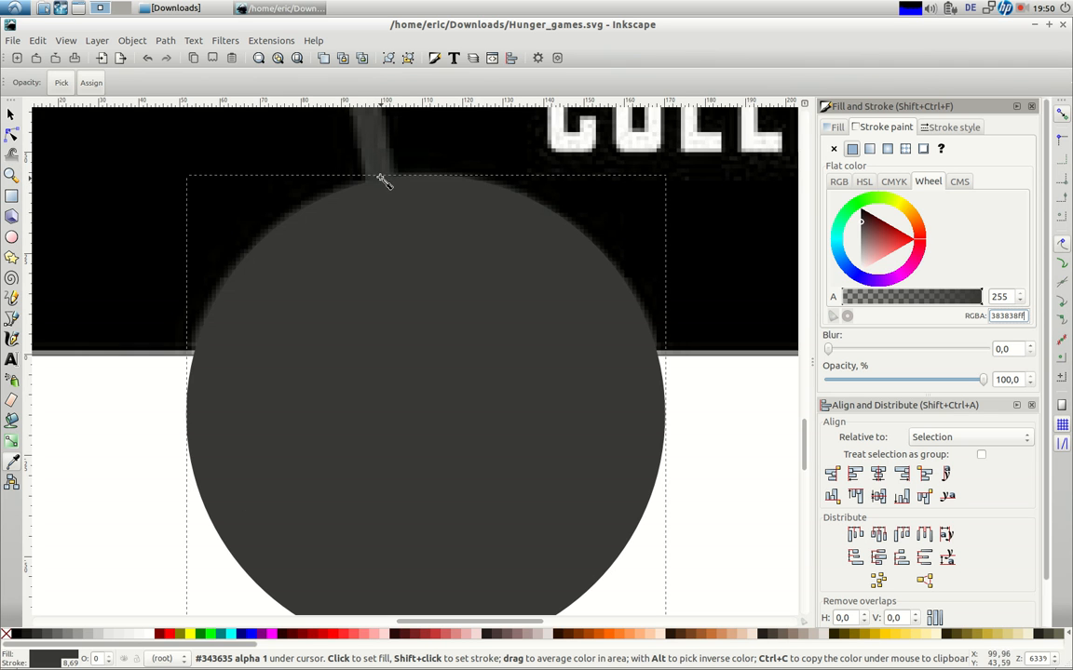
pyautogui.click(834, 149)
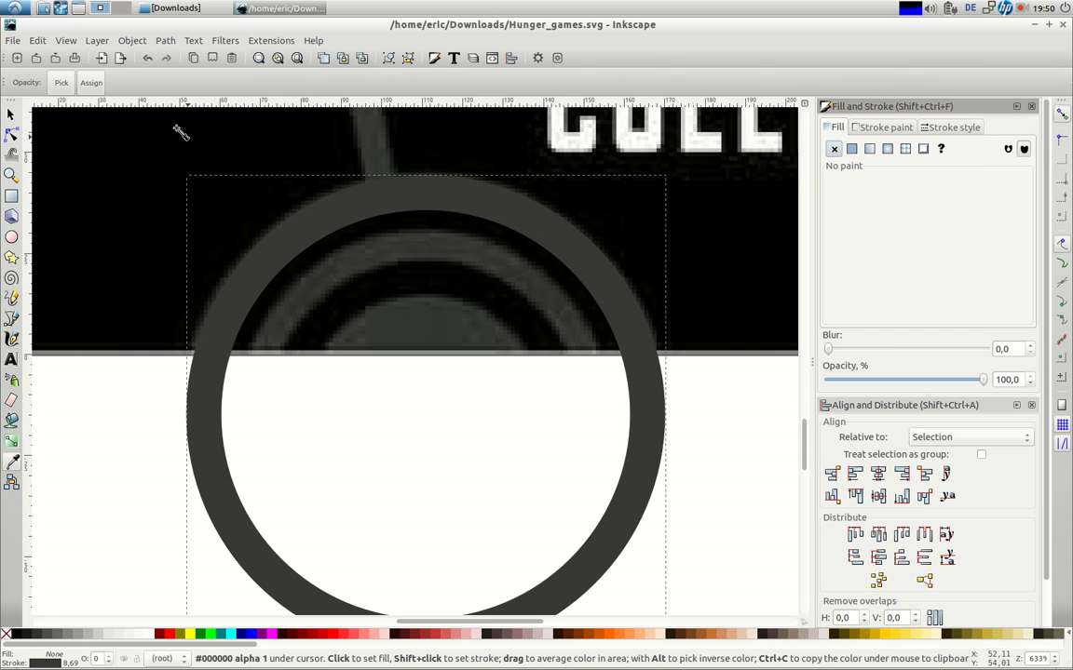
# Step: Duplicate the ring, scale the copy to about 94 px and place it over the cover's middle ring
pyautogui.click(11, 113)
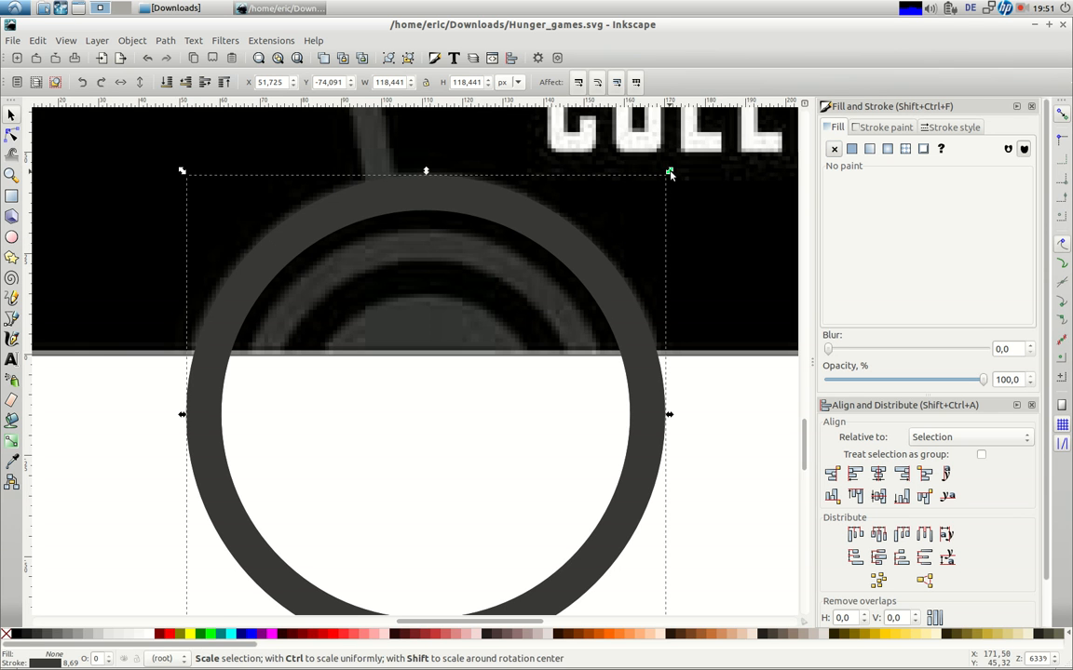
pyautogui.moveTo(641, 207); pyautogui.dragTo(571, 267)
pyautogui.moveTo(382, 285); pyautogui.dragTo(428, 244)
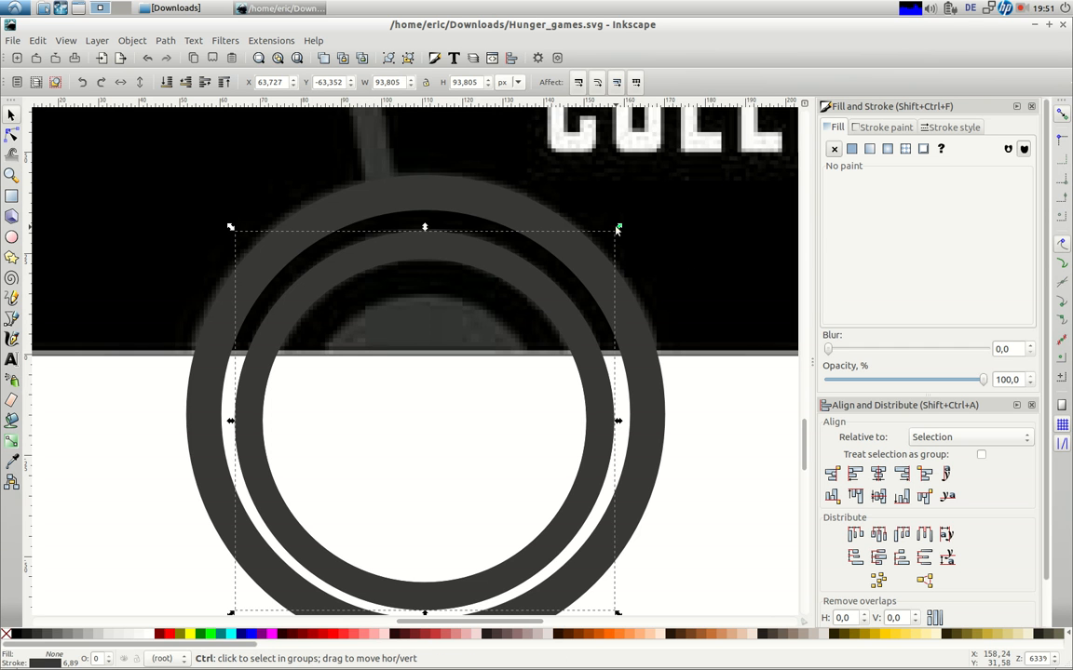
# Step: Duplicate the middle ring at about 66 px over the innermost disc and fill the copy with the outer ring's grey
pyautogui.moveTo(546, 287); pyautogui.dragTo(503, 335)
pyautogui.moveTo(365, 356); pyautogui.dragTo(424, 309)
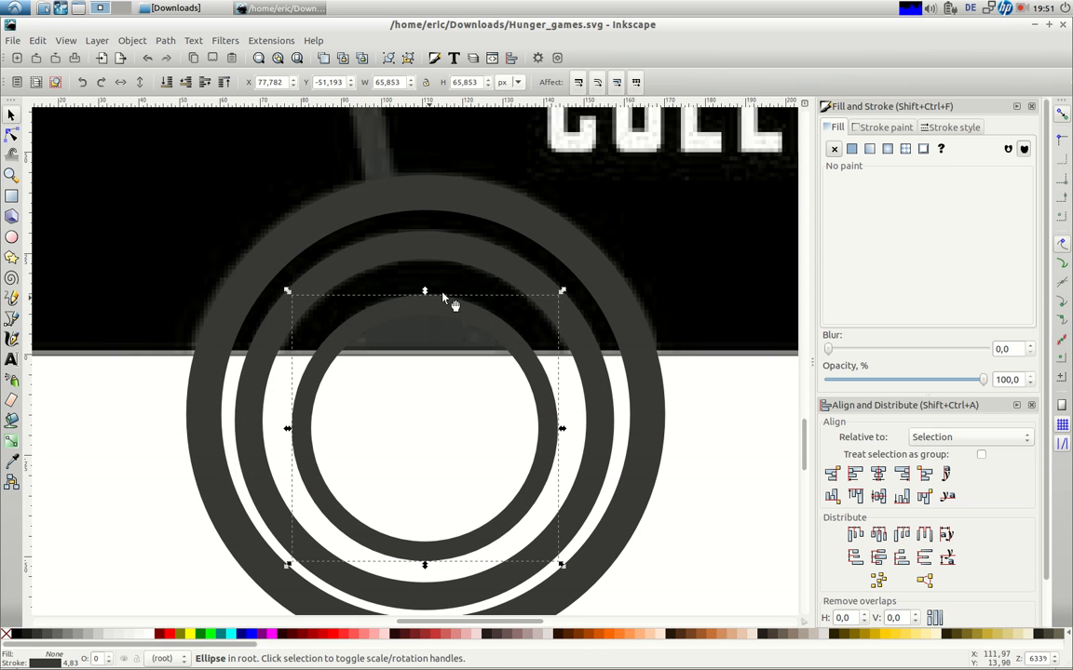
pyautogui.click(851, 150)
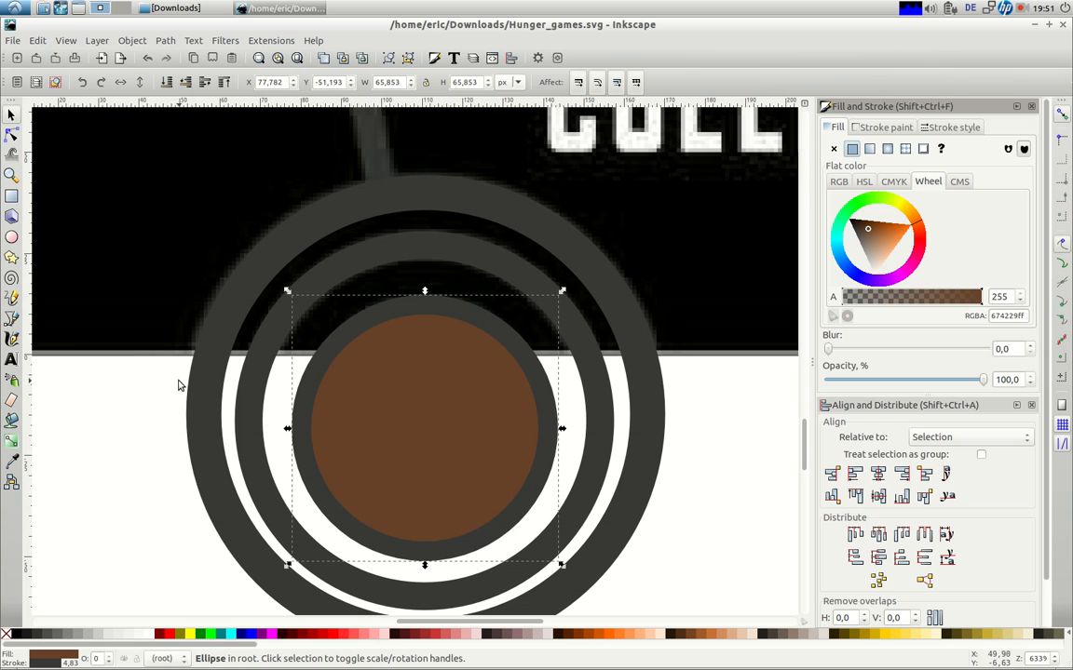
pyautogui.click(12, 463)
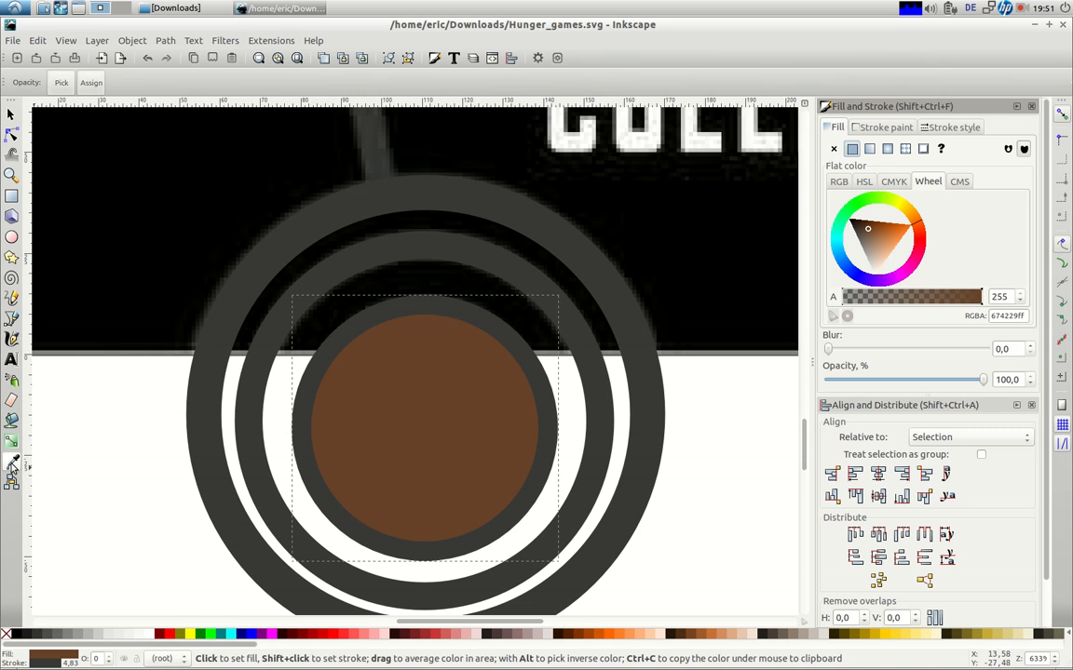
pyautogui.click(203, 469)
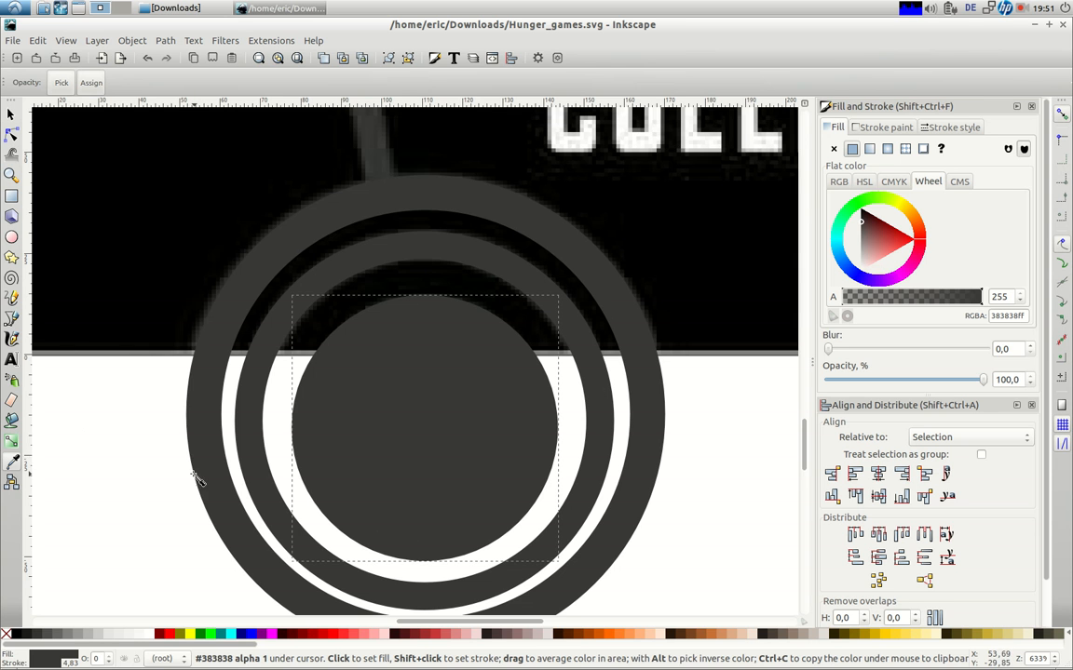
# Step: Select the two rings and the disc and align their centres both horizontally and vertically
pyautogui.press('-')
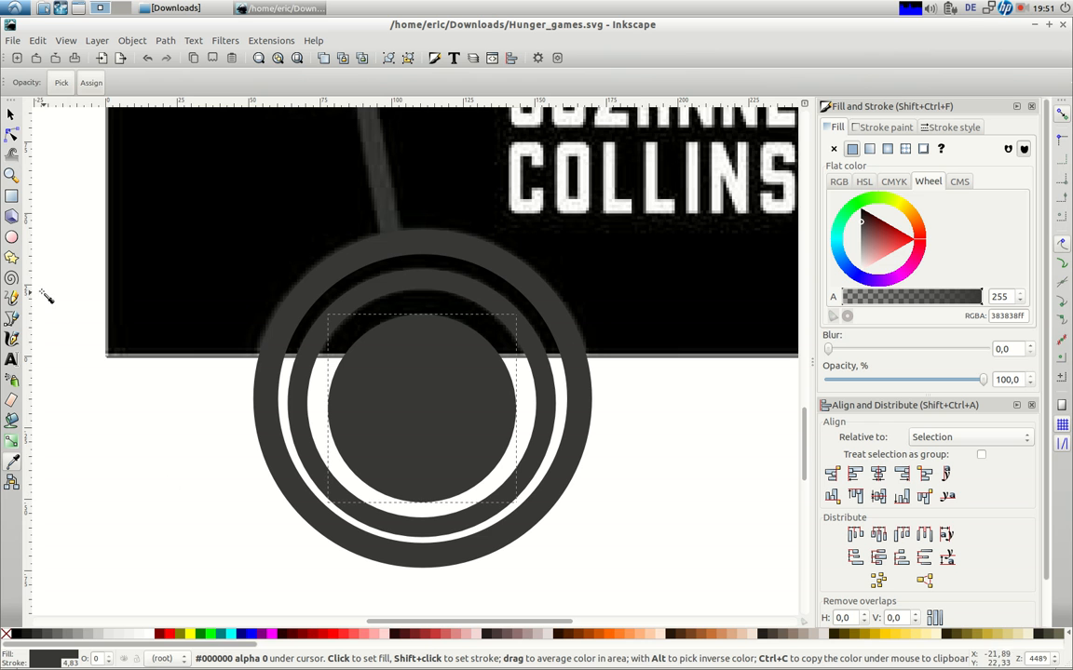
pyautogui.click(12, 117)
pyautogui.moveTo(196, 587); pyautogui.dragTo(651, 210)
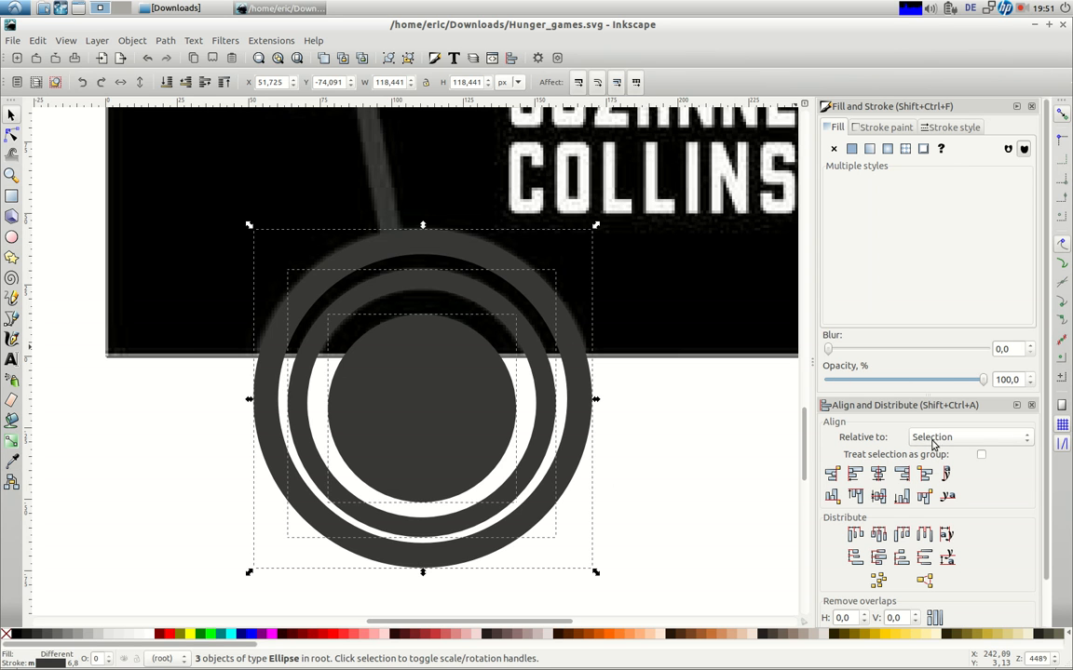
pyautogui.click(878, 474)
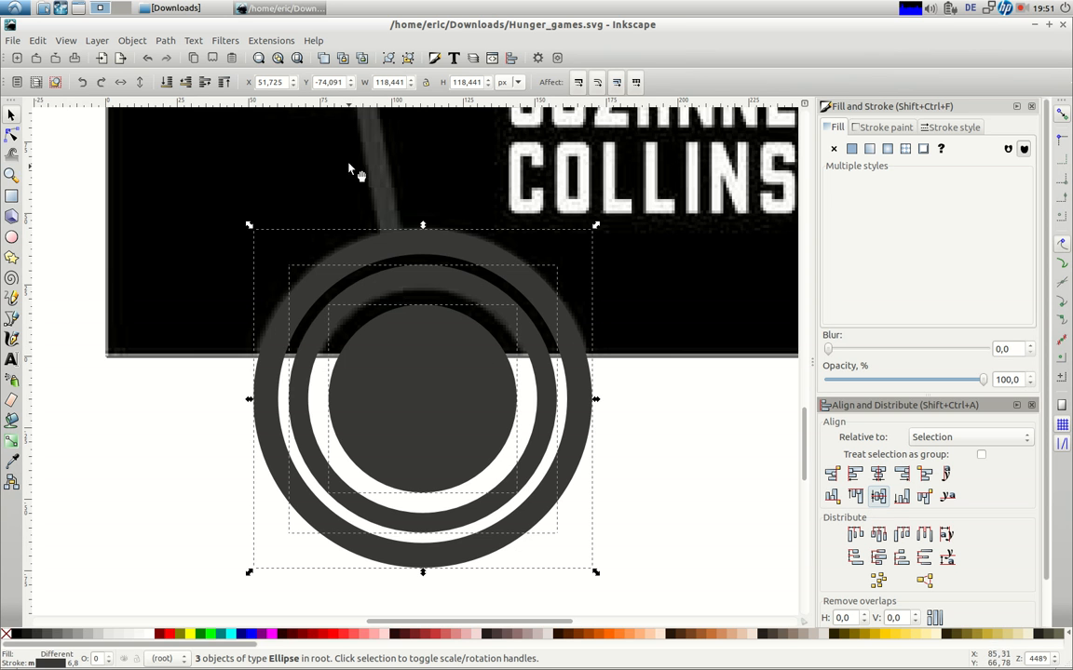
# Step: Copy the two grey rings and disc and place the copy over the ring motif at the cover's upper-right corner
pyautogui.click(276, 57)
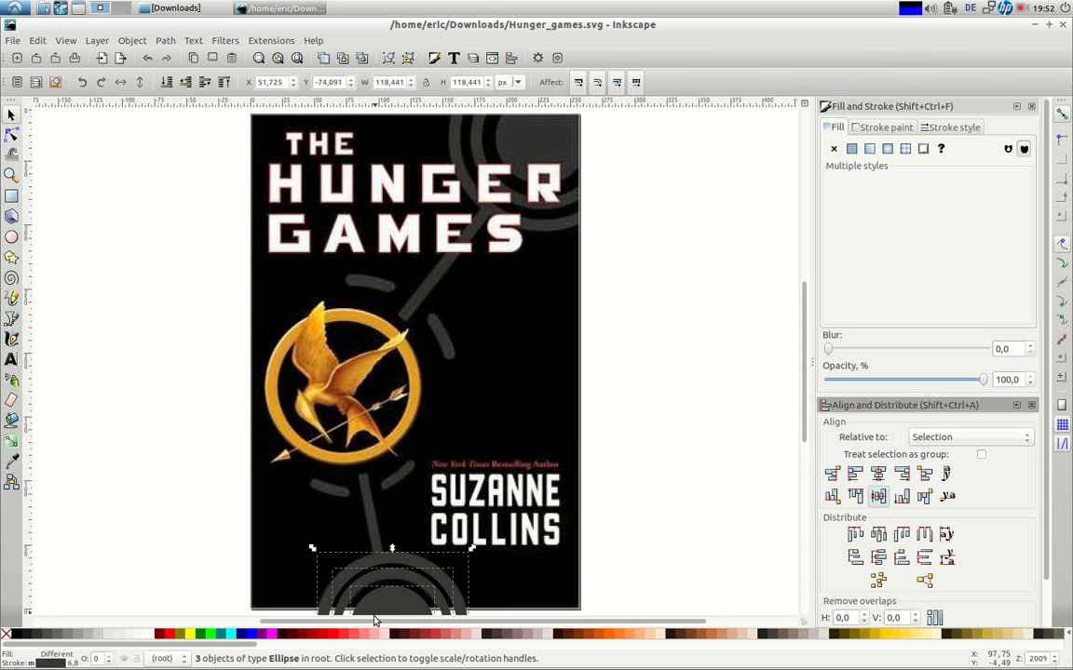
pyautogui.moveTo(802, 322); pyautogui.dragTo(810, 383)
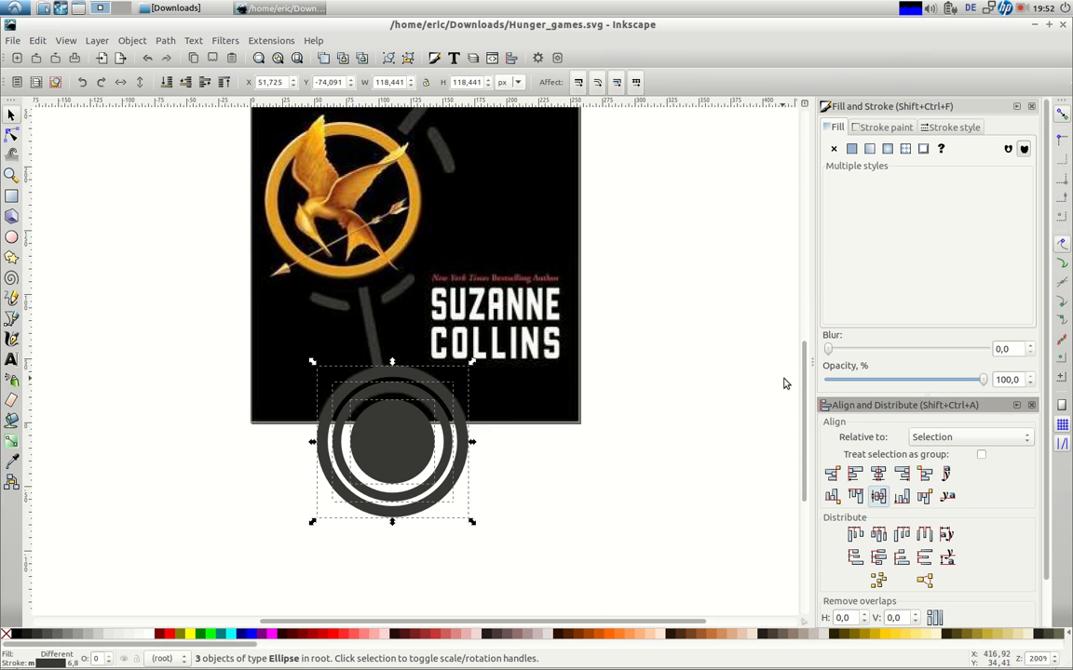
pyautogui.moveTo(802, 366); pyautogui.dragTo(809, 284)
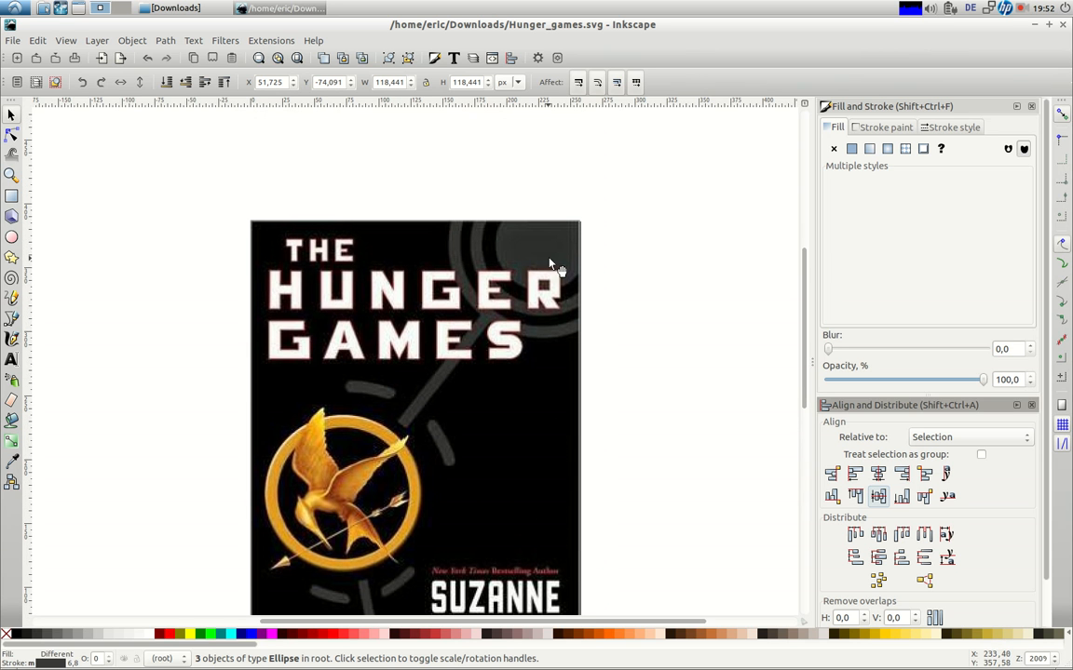
pyautogui.moveTo(549, 258); pyautogui.dragTo(523, 257)
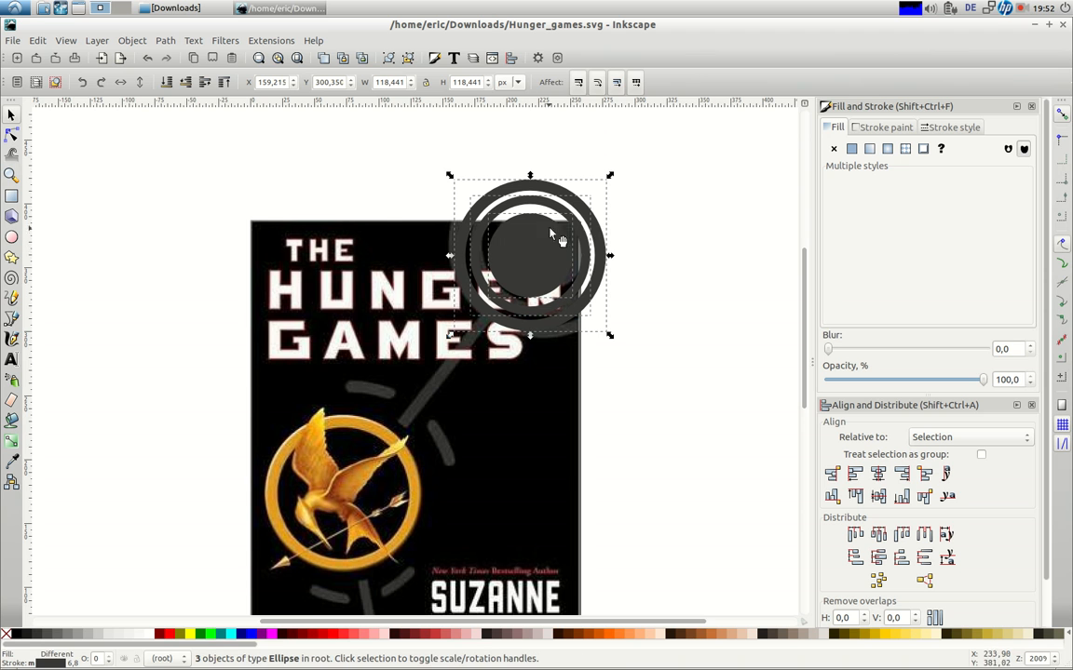
# Step: Enlarge the copied rings proportionally to about 136 px and fit them over the cover's upper-right ring motif
pyautogui.moveTo(611, 175); pyautogui.dragTo(687, 172)
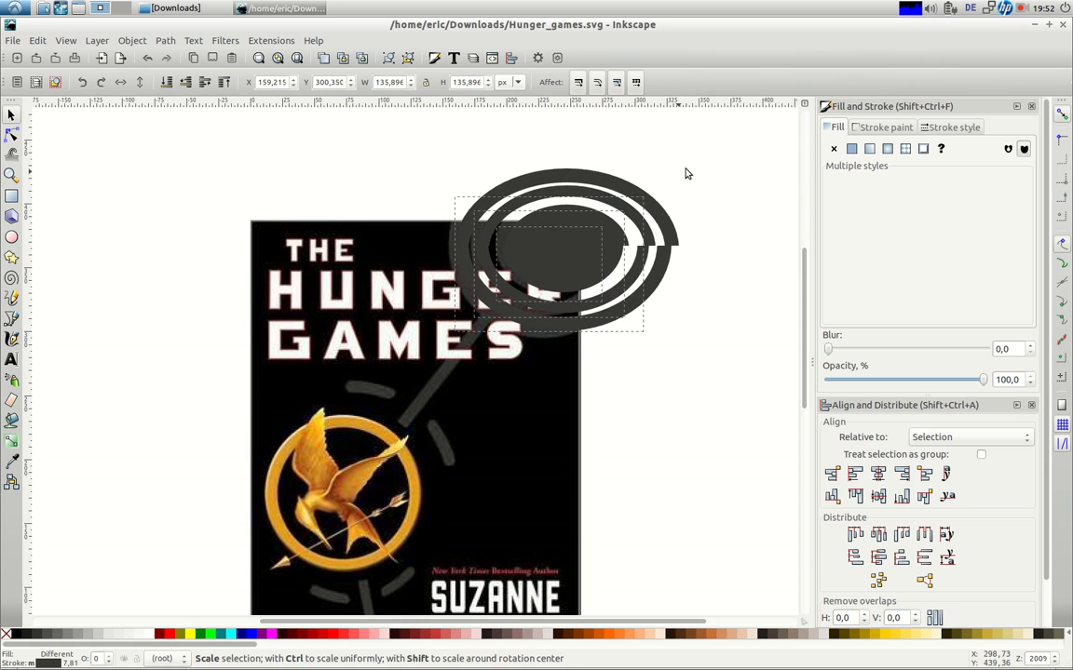
pyautogui.press('ctrl')
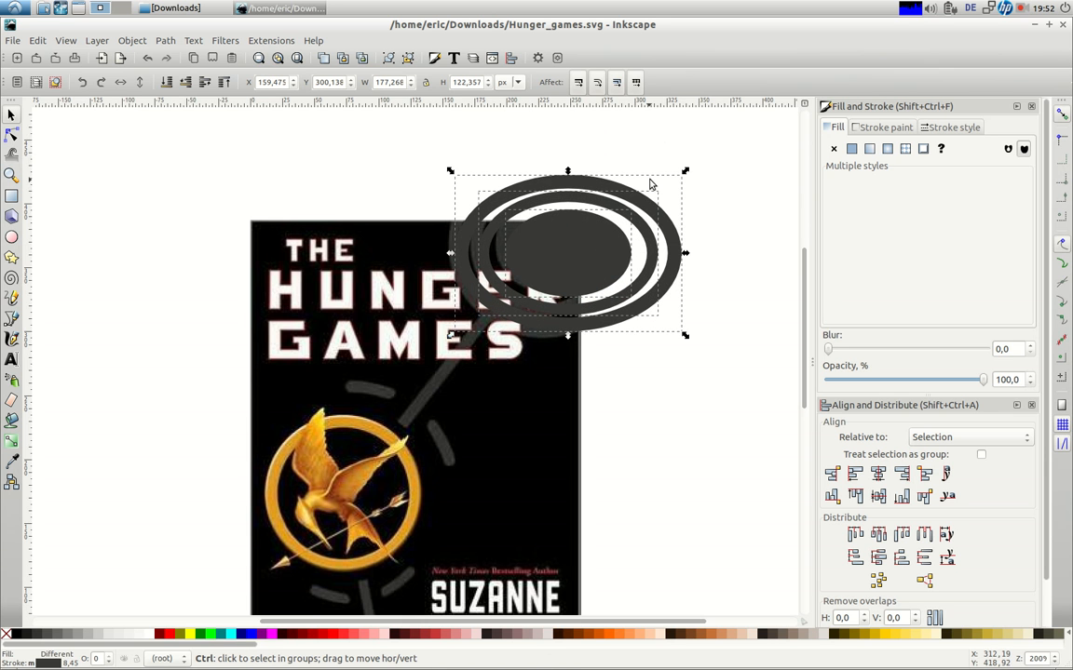
pyautogui.hotkey('ctrl', 'z')
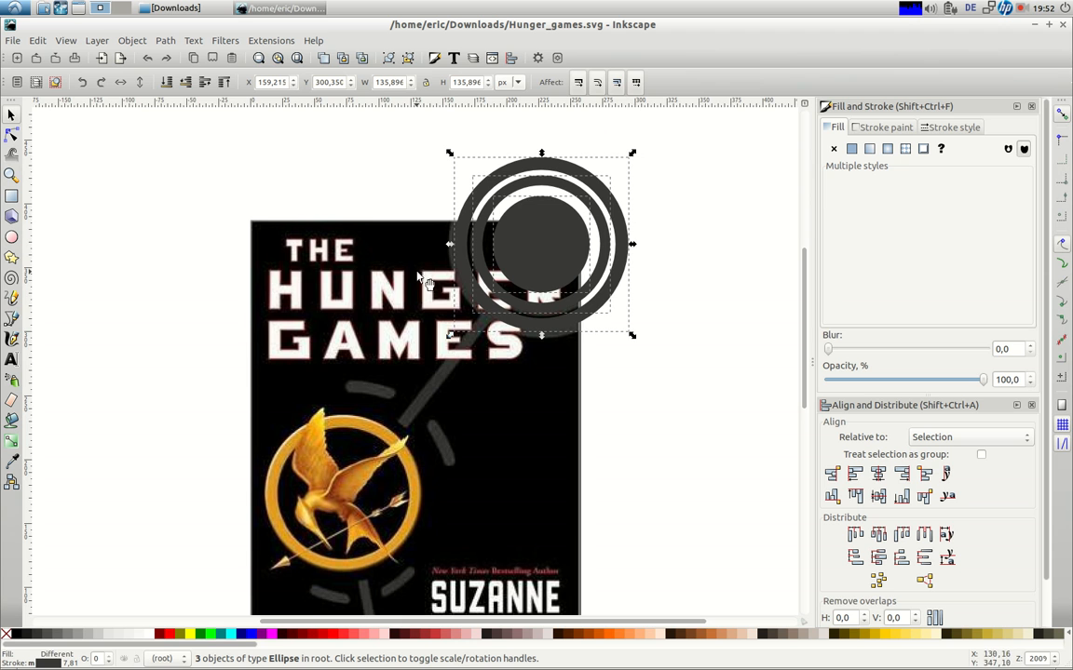
pyautogui.moveTo(534, 246)
pyautogui.mouseDown()
pyautogui.moveTo(527, 251)
pyautogui.moveTo(616, 300)
pyautogui.moveTo(521, 237)
pyautogui.moveTo(529, 251)
pyautogui.moveTo(537, 191)
pyautogui.moveTo(537, 241)
pyautogui.moveTo(525, 251)
pyautogui.mouseUp()
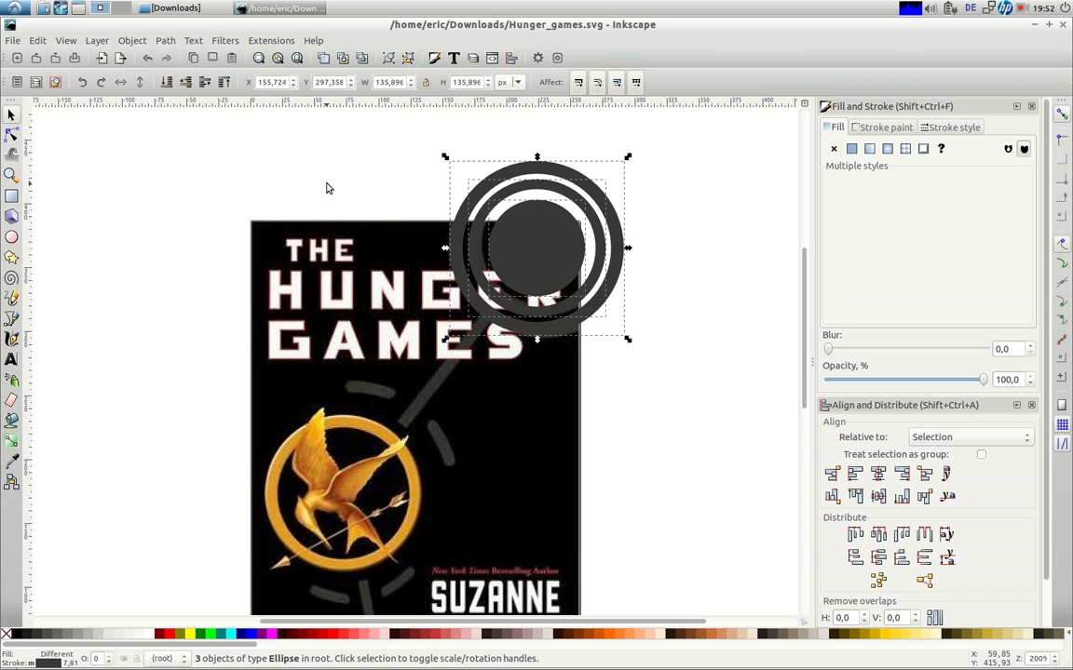
pyautogui.click(259, 58)
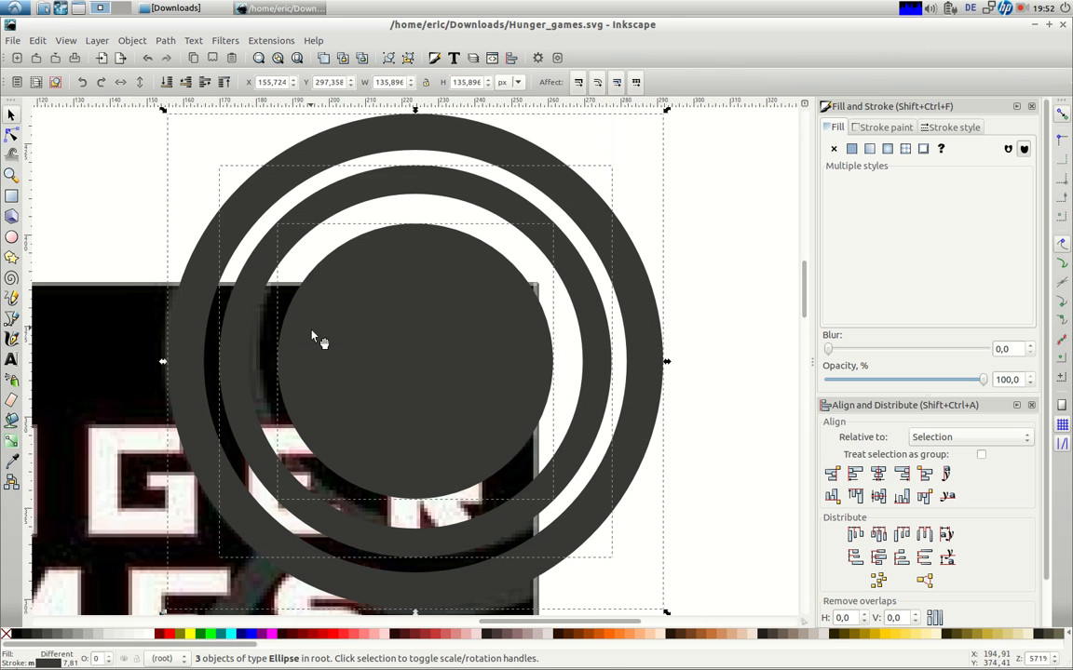
pyautogui.moveTo(330, 363); pyautogui.dragTo(364, 378)
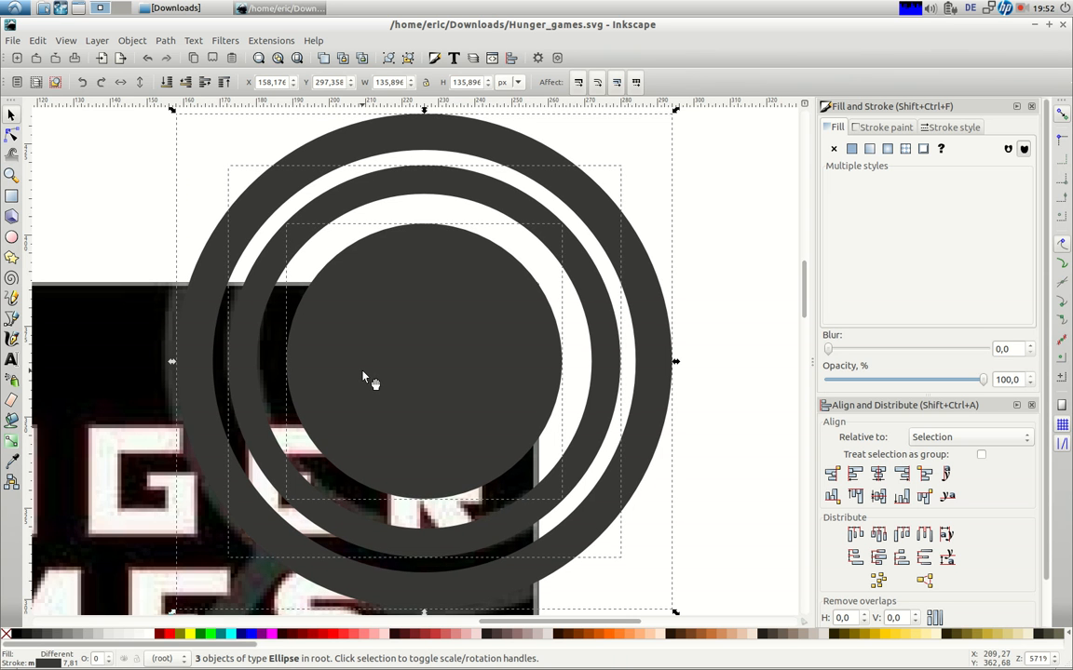
# Step: Draw a thin horizontal grey rectangle about 86.5 px wide across the straight connector above the lower rings
pyautogui.click(297, 58)
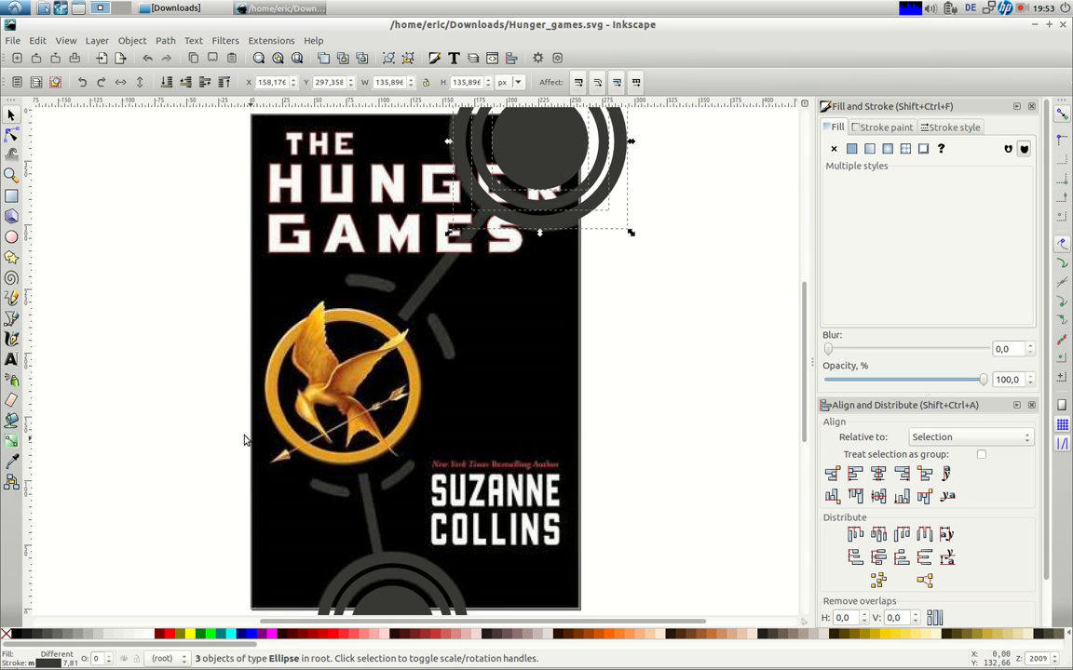
pyautogui.click(11, 174)
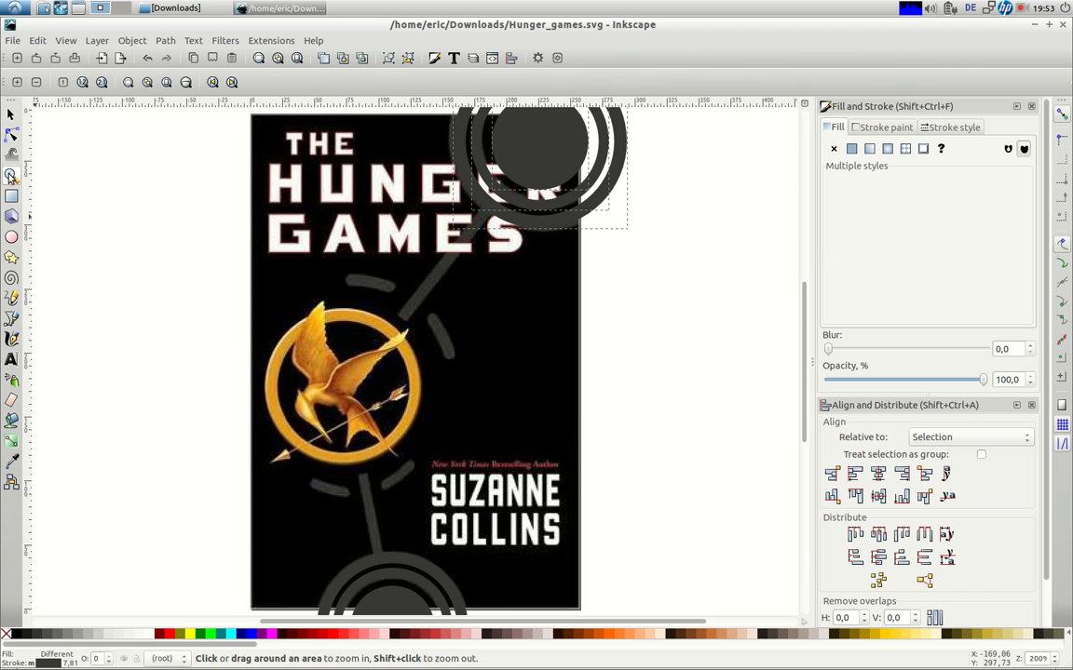
pyautogui.moveTo(334, 447); pyautogui.dragTo(416, 581)
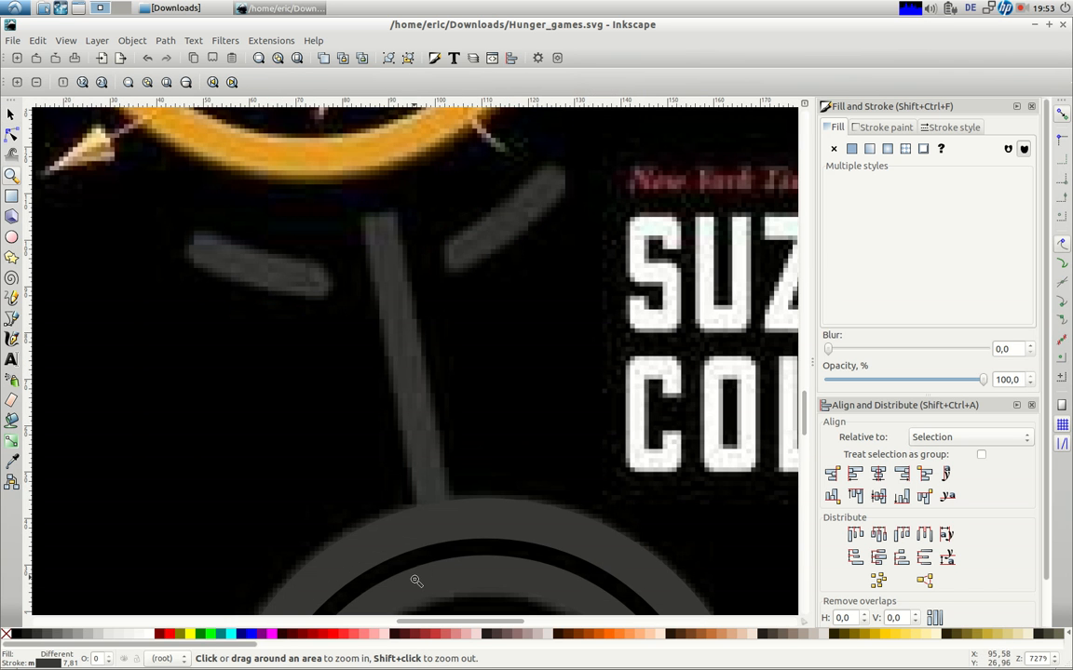
pyautogui.click(11, 196)
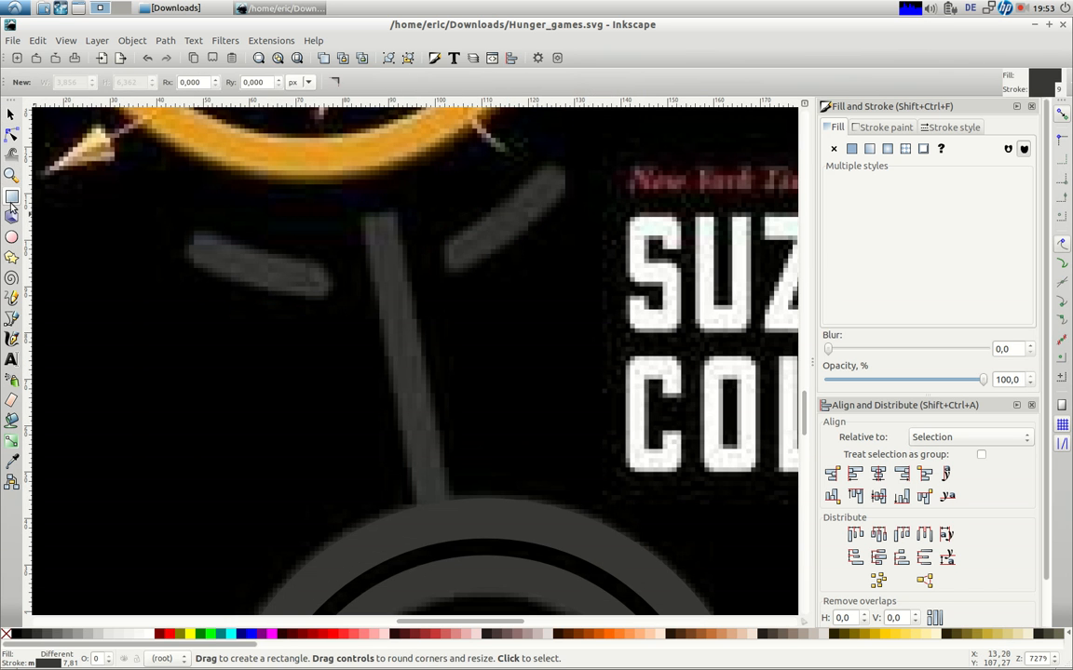
pyautogui.moveTo(138, 308)
pyautogui.mouseDown()
pyautogui.moveTo(394, 377)
pyautogui.moveTo(562, 329)
pyautogui.mouseUp()
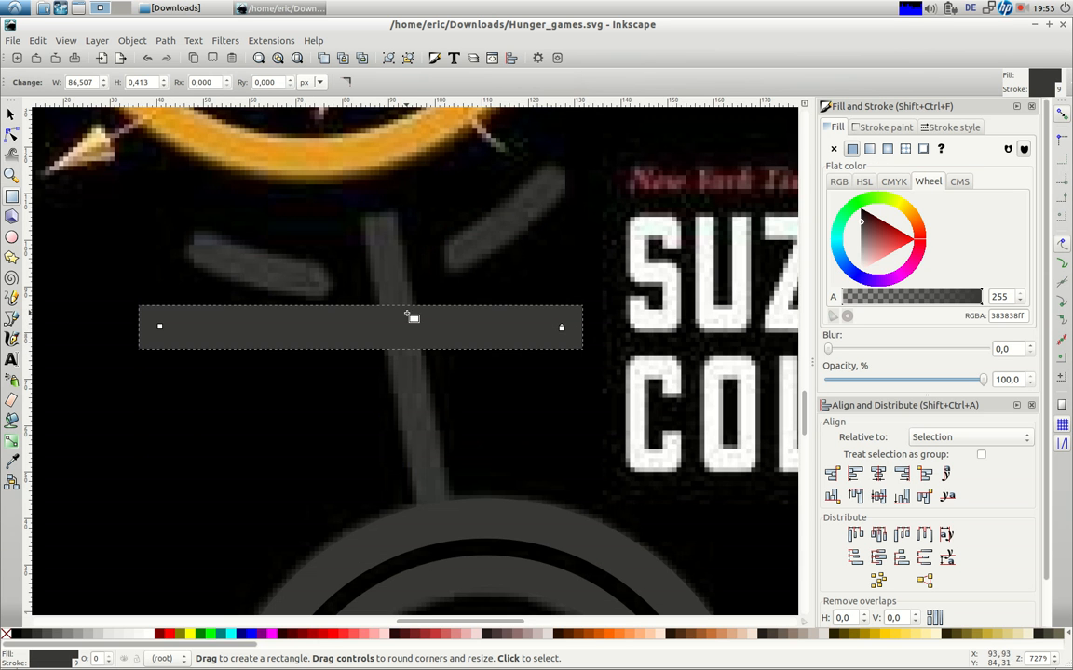
# Step: Rotate the grey bar to match the slant of the connector above the lower rings
pyautogui.click(11, 114)
pyautogui.click(240, 321)
pyautogui.moveTo(134, 301); pyautogui.dragTo(381, 212)
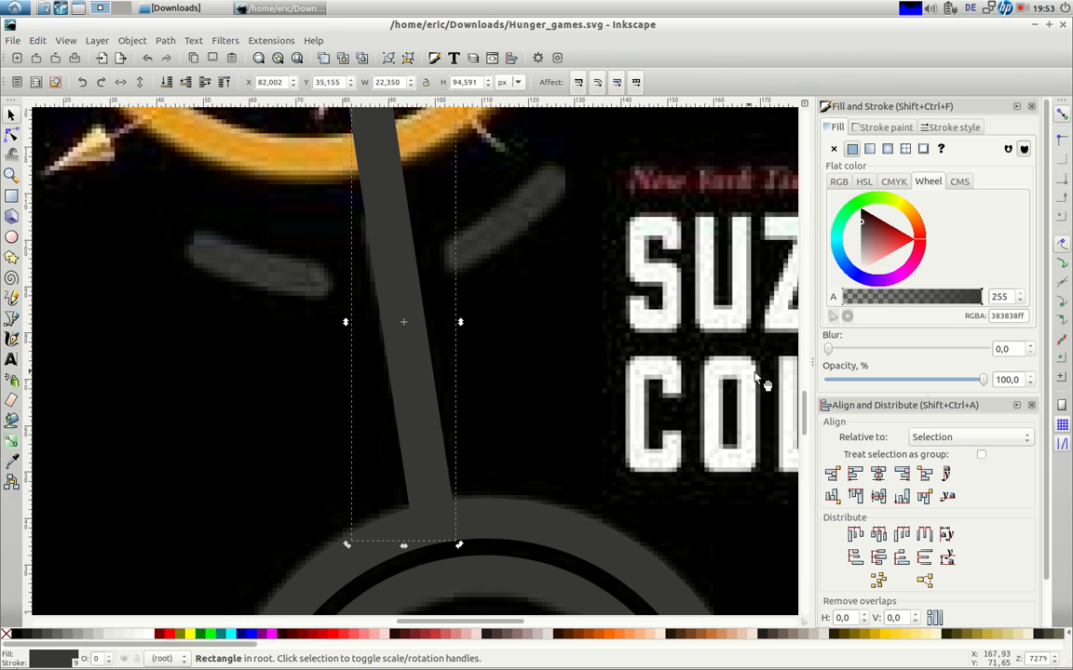
# Step: Shrink the slanted bar, adjust its angle and fit it over the lower connector at about 18 by 70 px
pyautogui.moveTo(805, 412)
pyautogui.mouseDown()
pyautogui.moveTo(802, 395)
pyautogui.moveTo(802, 408)
pyautogui.mouseUp()
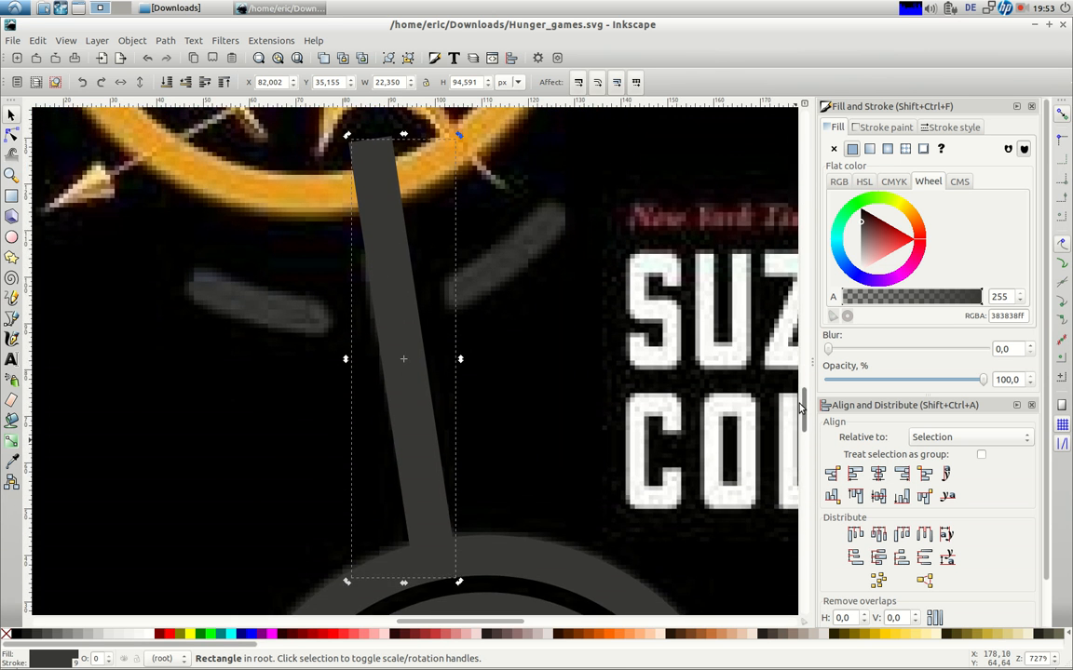
pyautogui.click(363, 183)
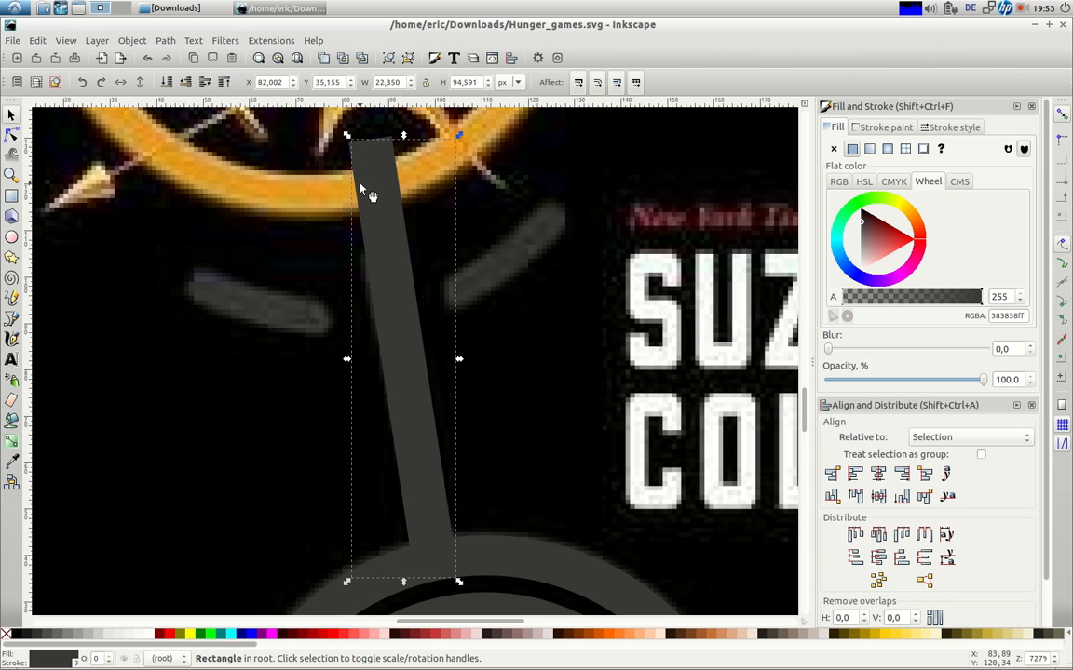
pyautogui.moveTo(348, 136); pyautogui.dragTo(372, 199)
pyautogui.moveTo(396, 316); pyautogui.dragTo(386, 313)
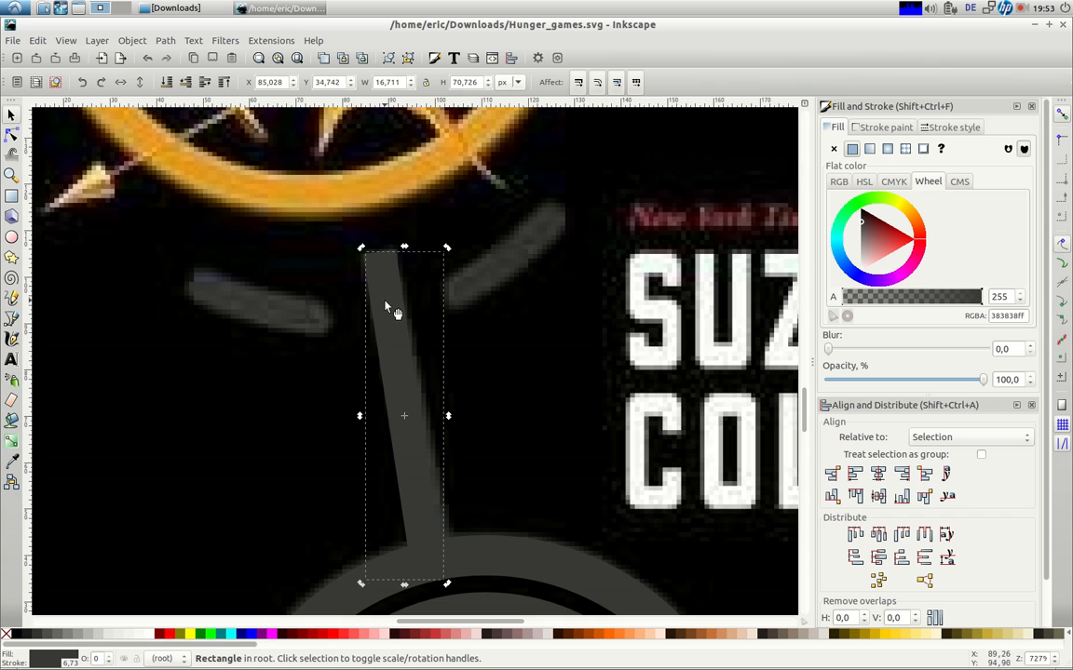
pyautogui.click(390, 307)
pyautogui.moveTo(356, 253); pyautogui.dragTo(362, 252)
pyautogui.moveTo(383, 301); pyautogui.dragTo(387, 309)
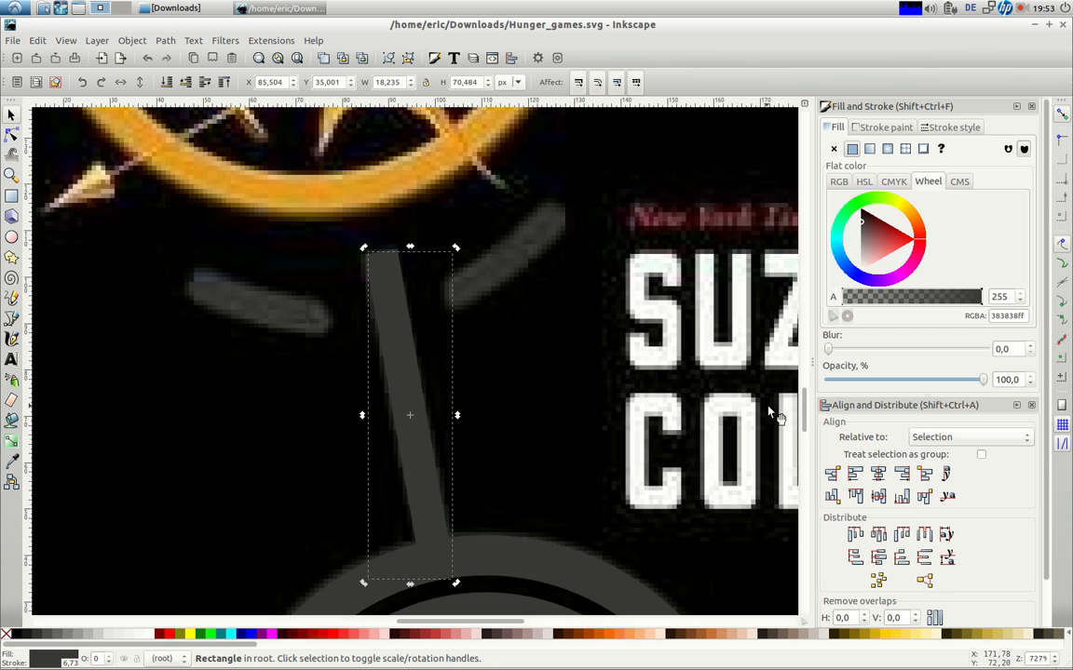
# Step: Paste a copy of the bar near the upper connector below GAMES and rotate it to the connector's diagonal angle
pyautogui.moveTo(801, 407); pyautogui.dragTo(802, 335)
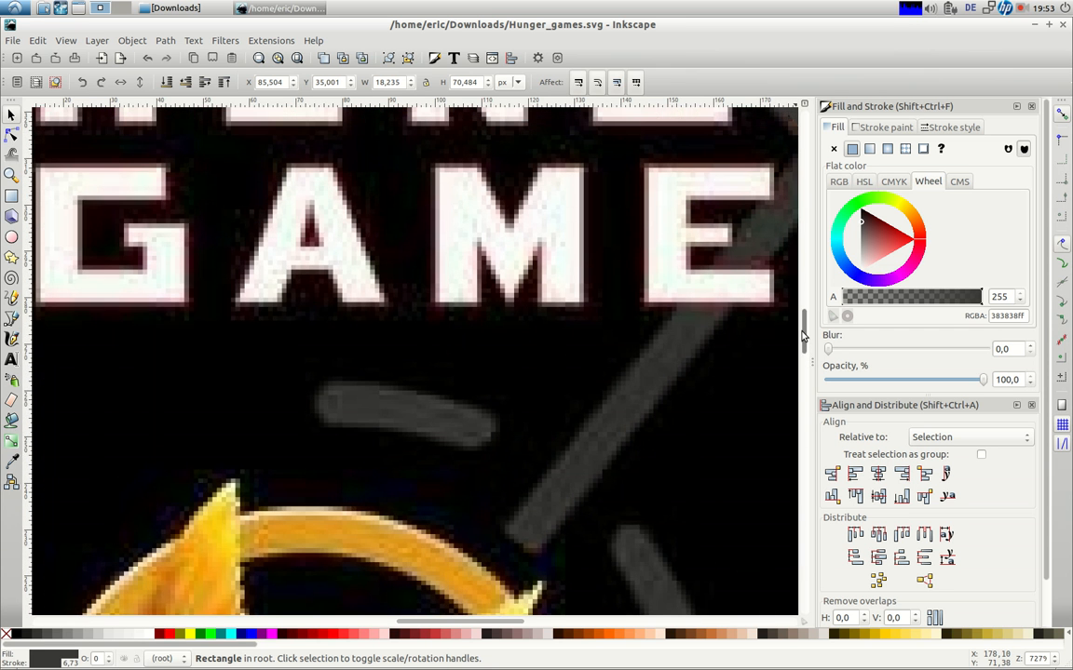
pyautogui.keyDown('ctrl'); pyautogui.scroll(-1, 589, 427); pyautogui.keyUp('ctrl')
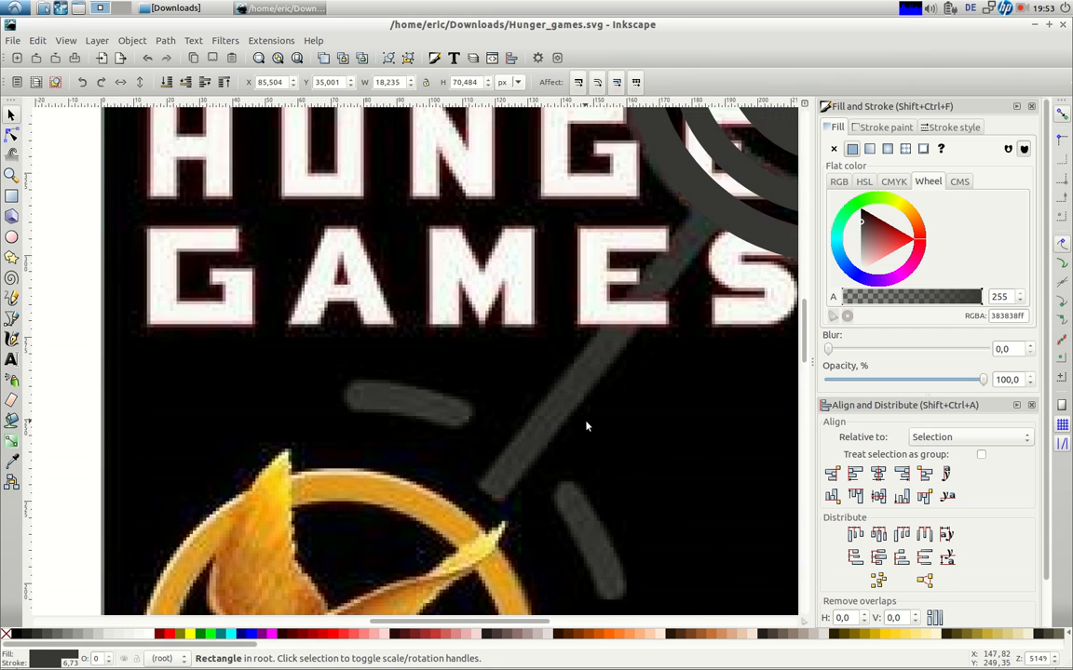
pyautogui.hotkey('ctrl', 'v')
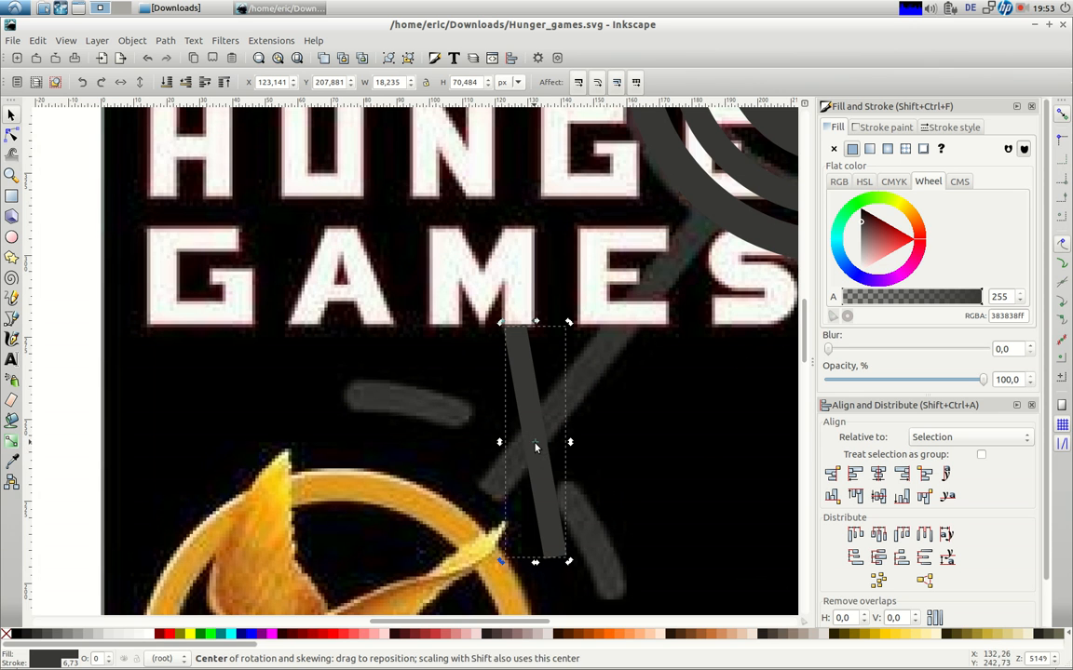
pyautogui.click(535, 384)
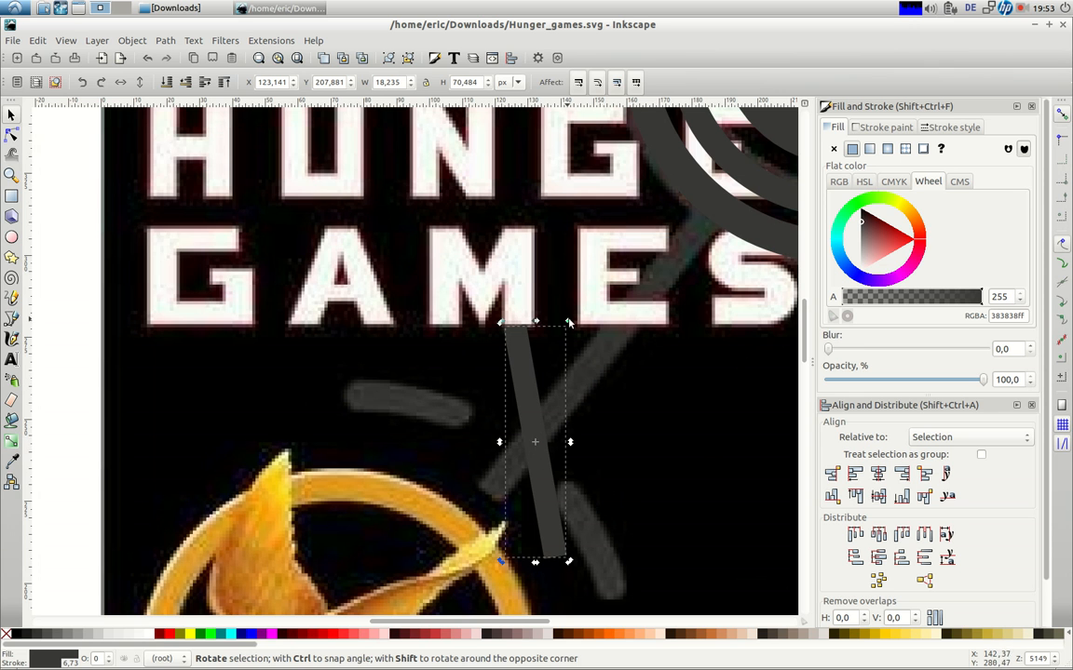
pyautogui.moveTo(571, 324); pyautogui.dragTo(651, 378)
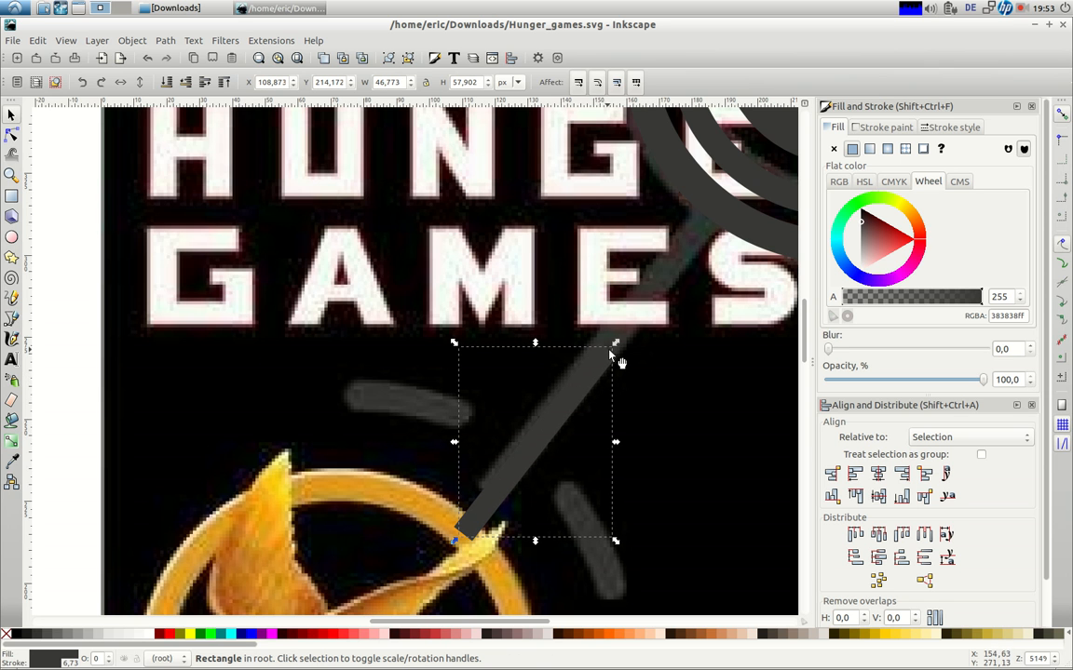
# Step: Enlarge the copied bar to about 74 by 88 px and move it over the diagonal connector to the upper rings
pyautogui.moveTo(615, 344); pyautogui.dragTo(730, 203)
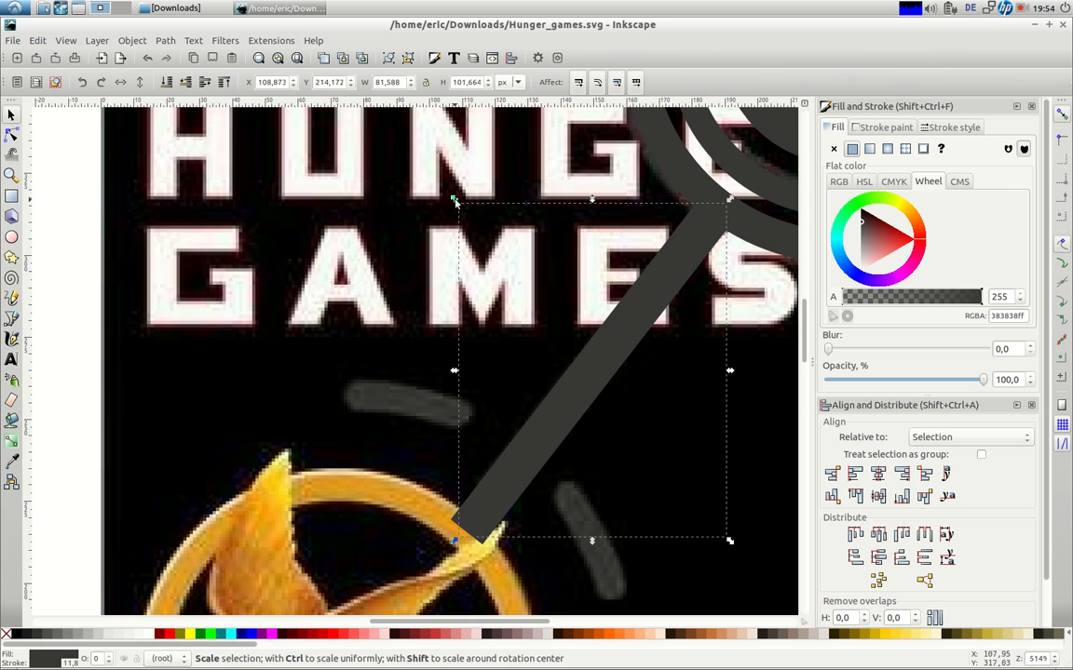
pyautogui.moveTo(454, 200); pyautogui.dragTo(491, 233)
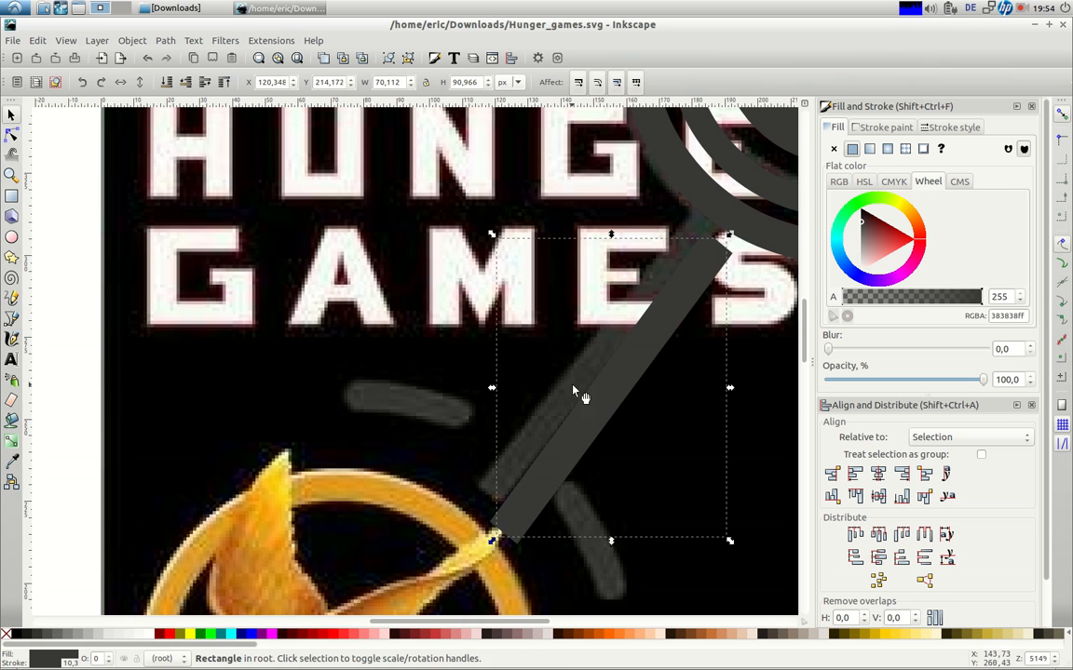
pyautogui.moveTo(583, 417); pyautogui.dragTo(572, 392)
pyautogui.click(486, 516)
pyautogui.moveTo(488, 503); pyautogui.dragTo(482, 498)
pyautogui.click(618, 322)
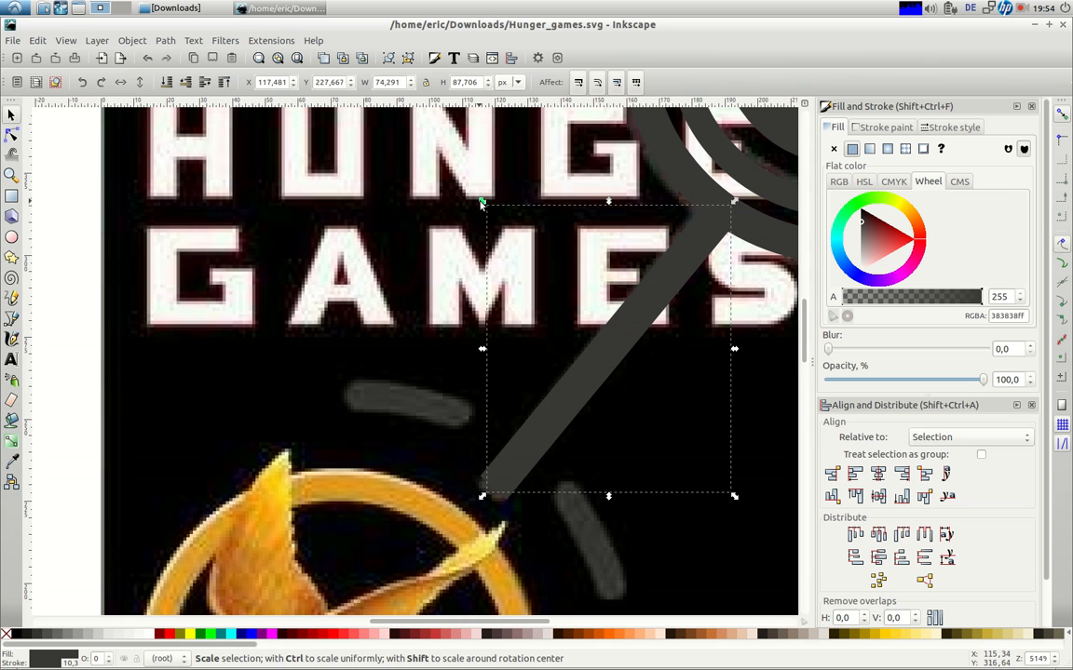
# Step: Reduce the diagonal bar to about 68 by 81 px, then refine its angle, position and length along the connector
pyautogui.moveTo(483, 204); pyautogui.dragTo(510, 223)
pyautogui.moveTo(550, 461); pyautogui.dragTo(519, 468)
pyautogui.moveTo(703, 224); pyautogui.dragTo(707, 228)
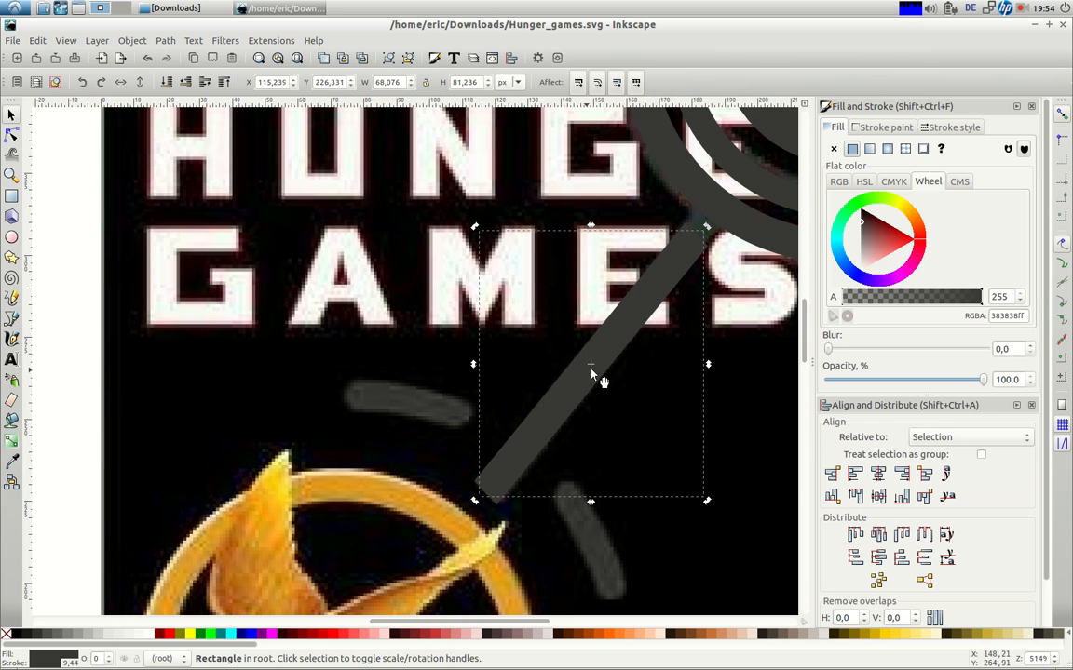
pyautogui.moveTo(563, 399); pyautogui.dragTo(579, 388)
pyautogui.moveTo(491, 486); pyautogui.dragTo(477, 501)
# Step: Try to reshape the lower end of the diagonal bar with the node editing tool
pyautogui.press('n')
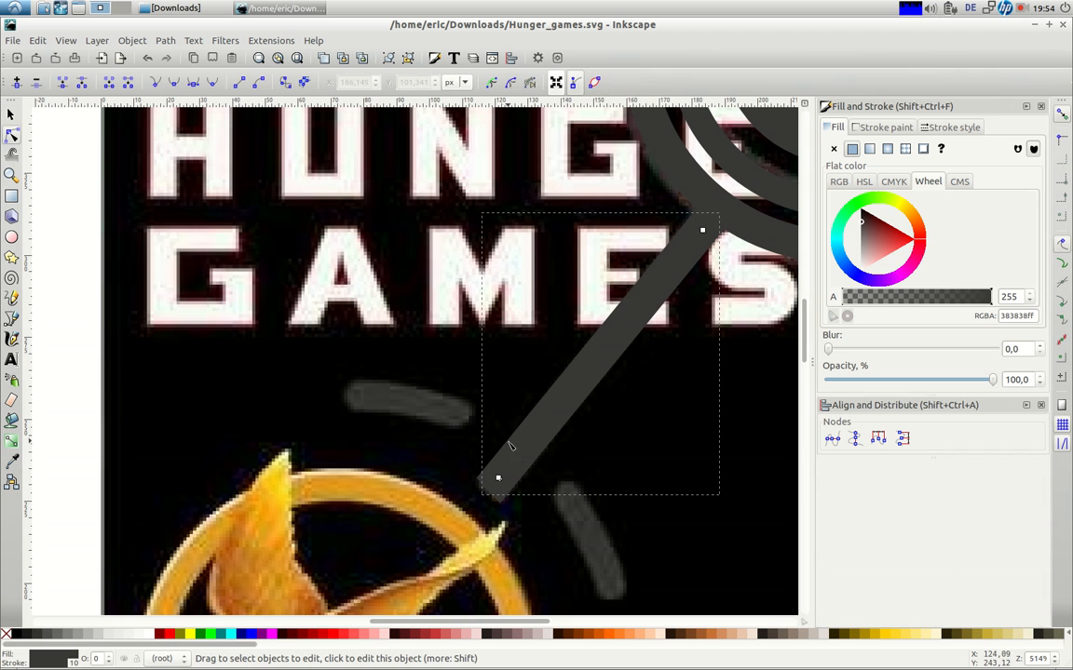
pyautogui.moveTo(499, 477); pyautogui.dragTo(481, 468)
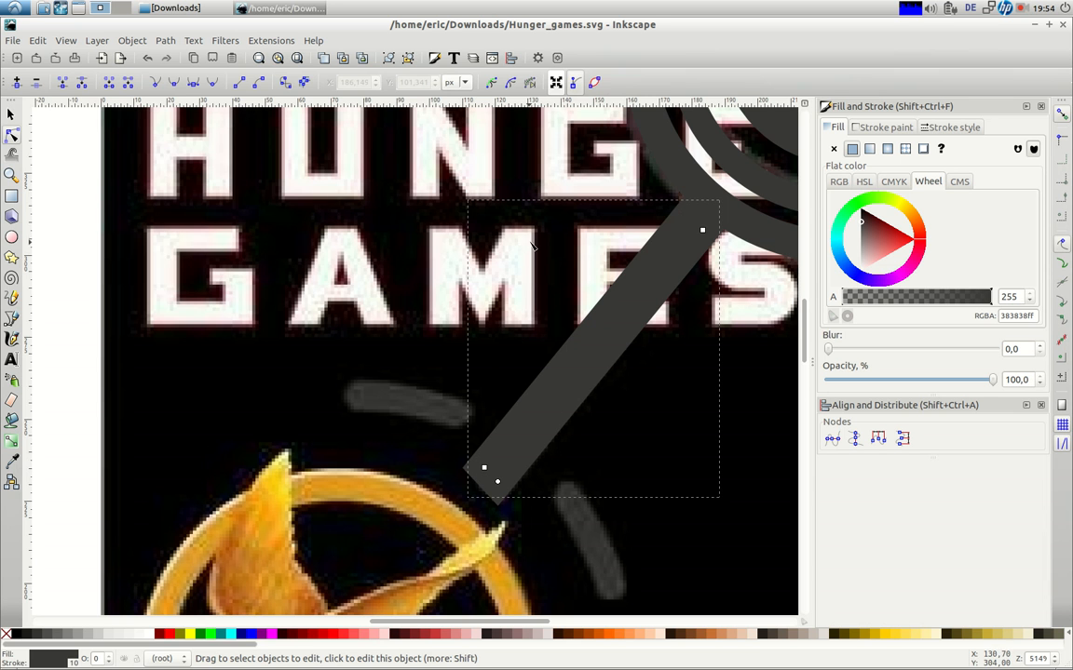
pyautogui.click(910, 8)
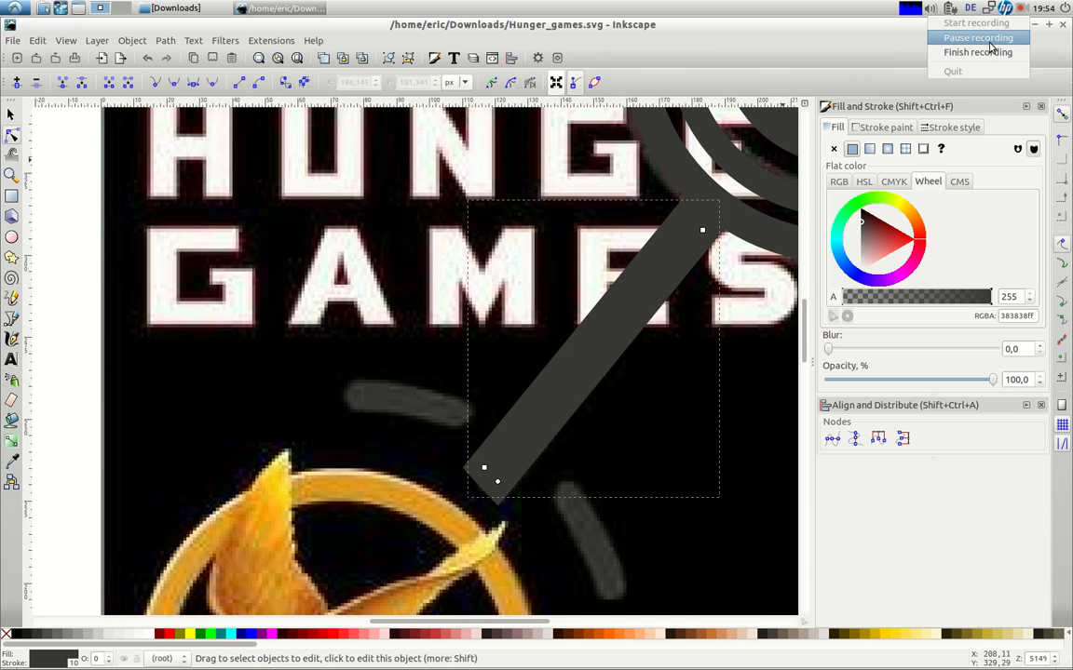
pyautogui.click(876, 36)
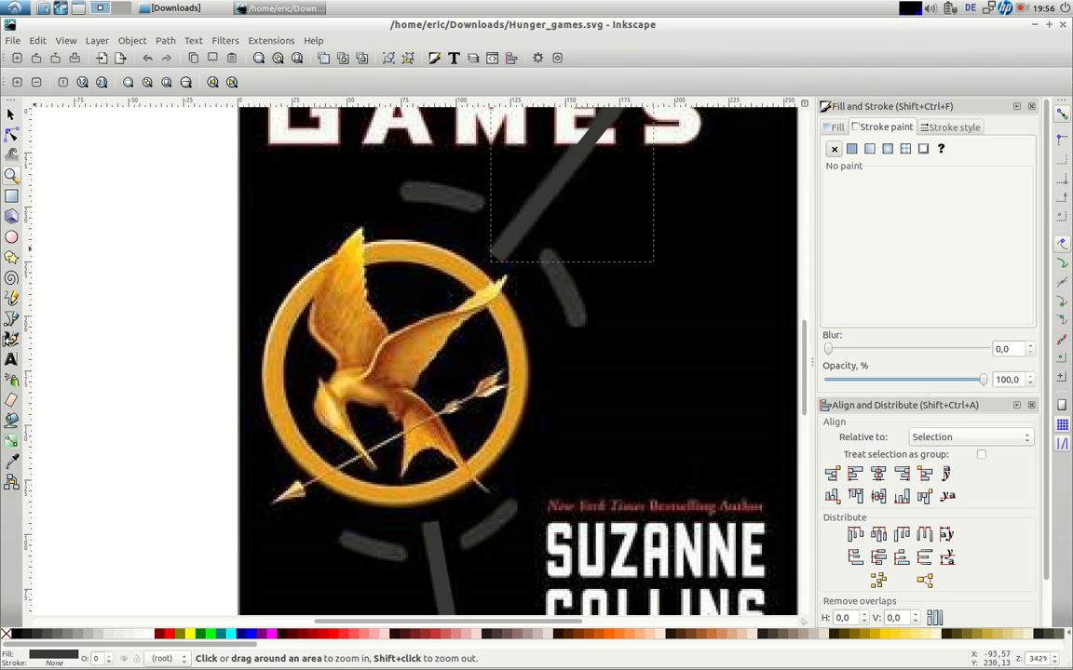
# Step: Draw a straight two-point path along the curved dash above the mockingjay ring
pyautogui.click(12, 319)
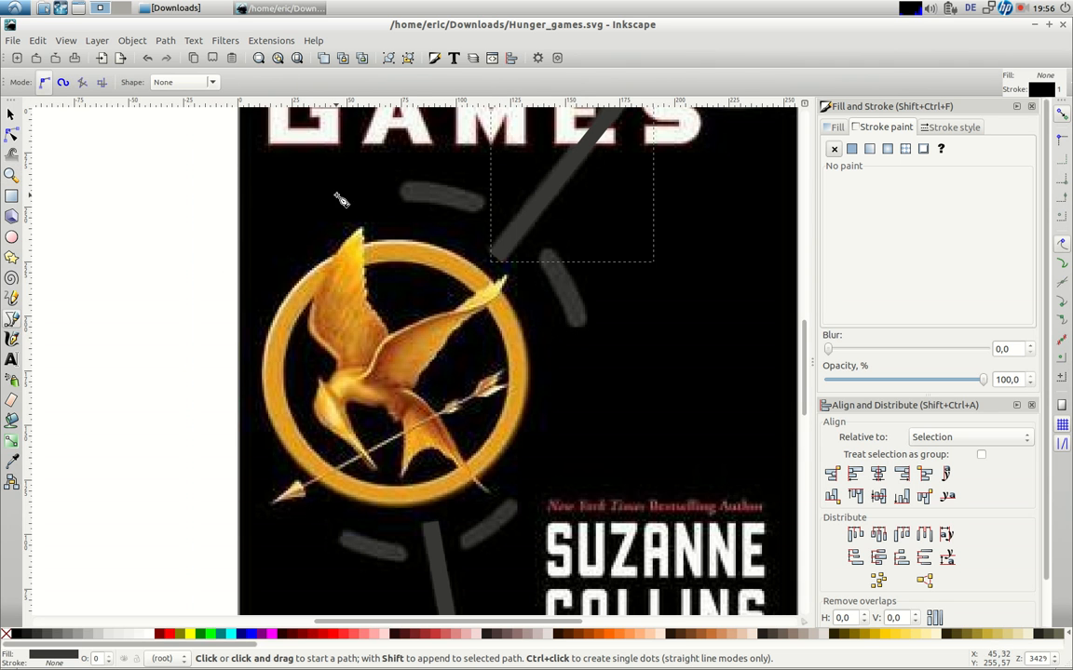
pyautogui.click(408, 193)
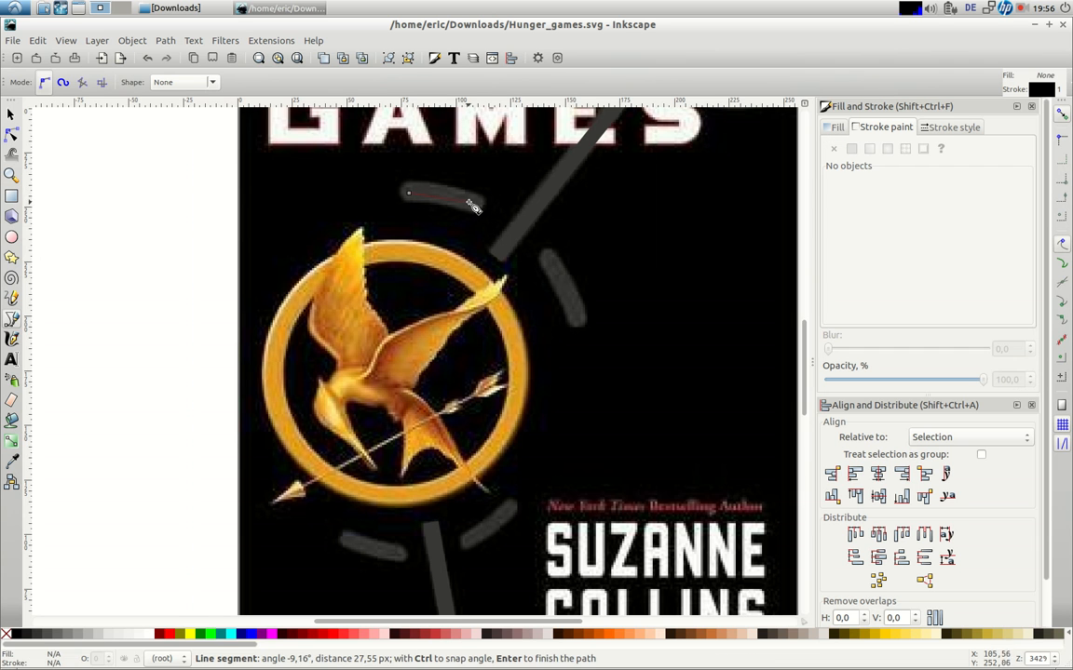
pyautogui.click(478, 204)
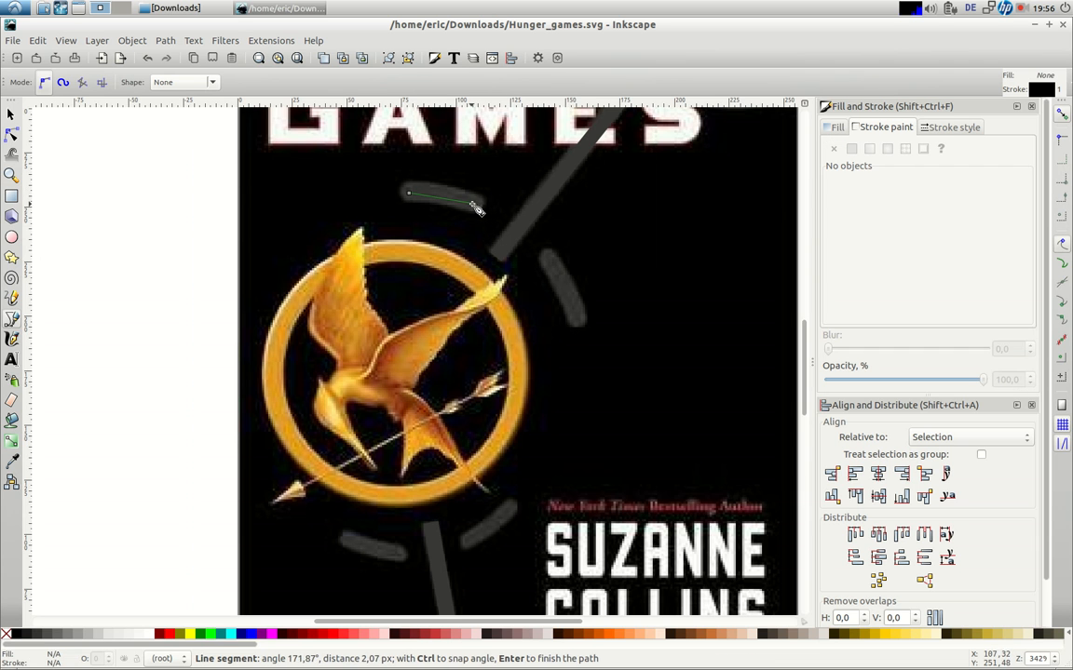
pyautogui.press('Return')
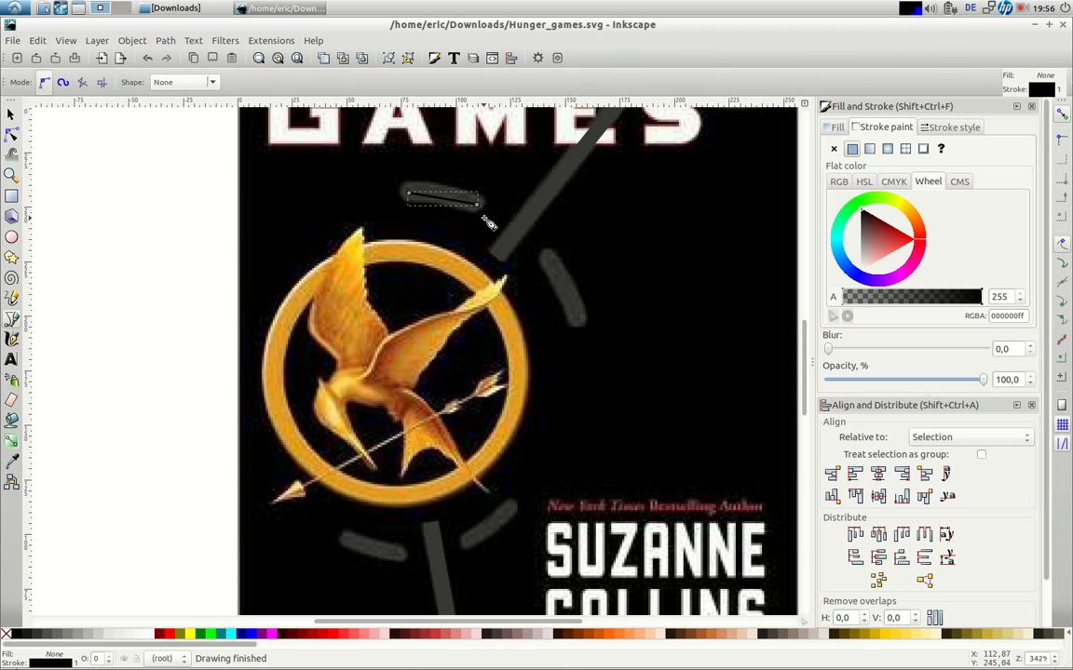
# Step: Bend the straight path into an arc and adjust both curve handles so it follows the middle of the dash
pyautogui.click(259, 62)
pyautogui.click(11, 136)
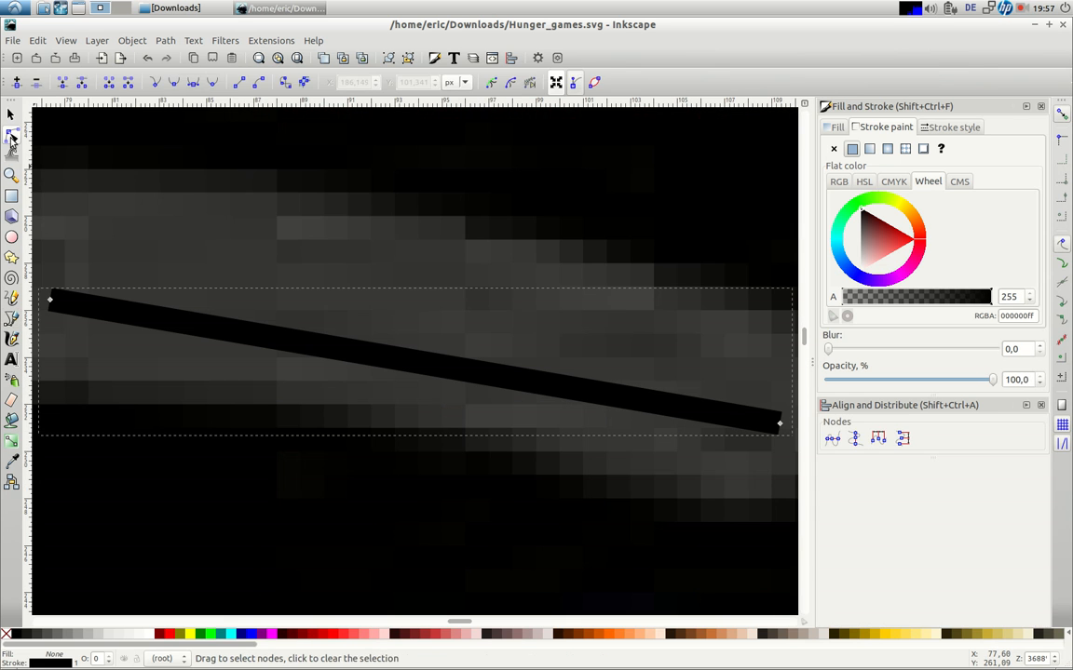
pyautogui.moveTo(390, 361); pyautogui.dragTo(435, 304)
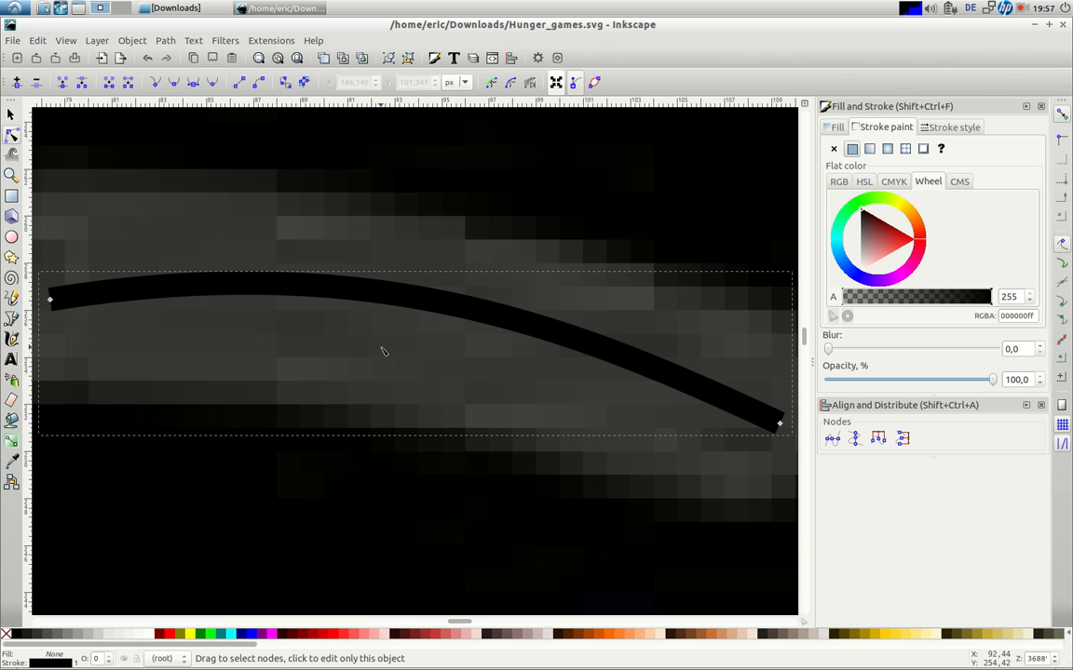
pyautogui.press('-')
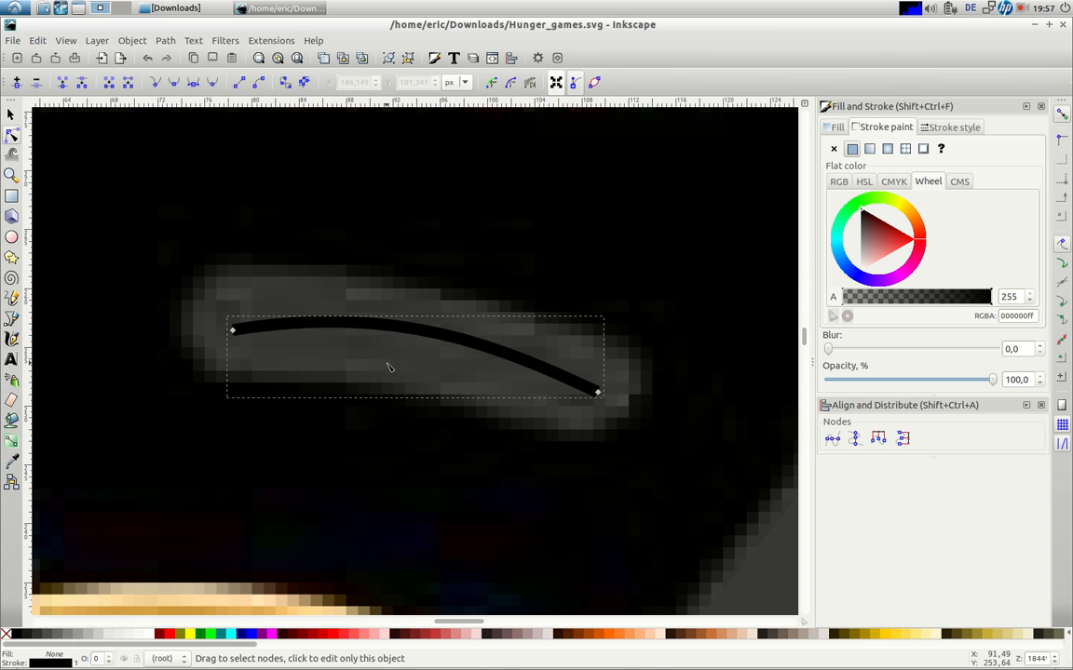
pyautogui.moveTo(420, 328)
pyautogui.mouseDown()
pyautogui.moveTo(434, 331)
pyautogui.moveTo(425, 329)
pyautogui.mouseUp()
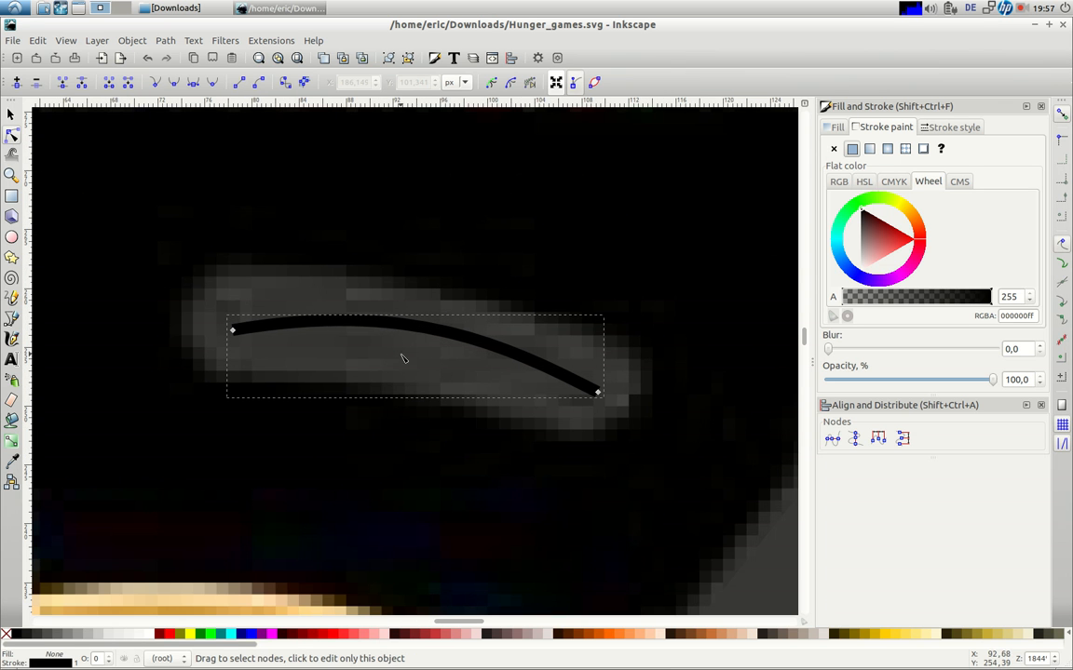
pyautogui.moveTo(213, 310); pyautogui.dragTo(628, 411)
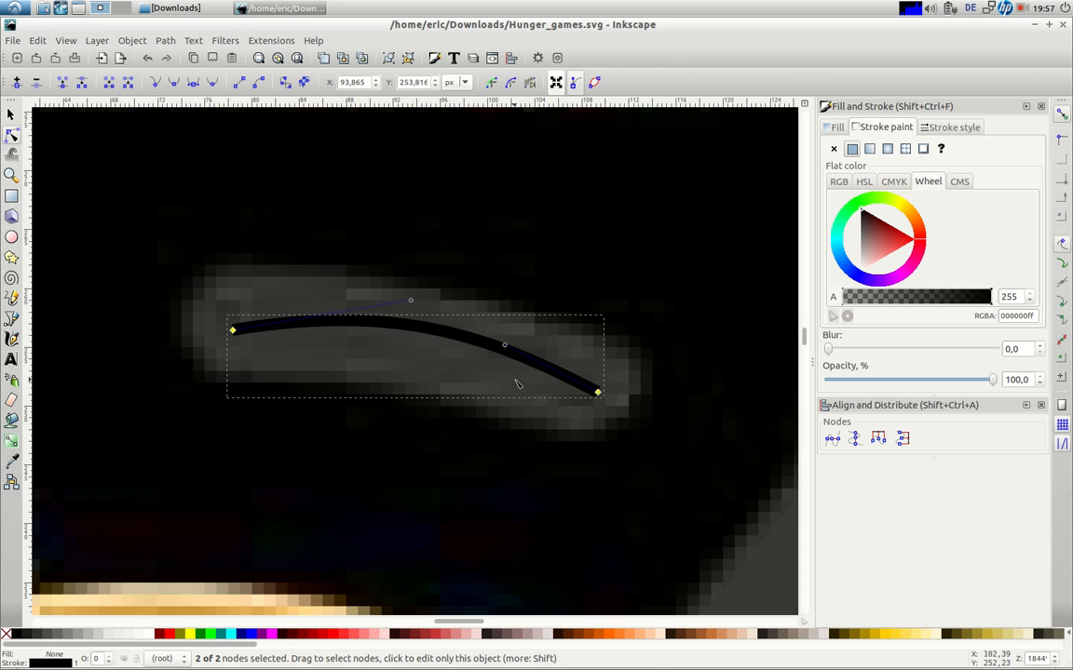
pyautogui.moveTo(505, 347); pyautogui.dragTo(482, 328)
pyautogui.moveTo(411, 303); pyautogui.dragTo(373, 298)
pyautogui.moveTo(487, 321); pyautogui.dragTo(485, 324)
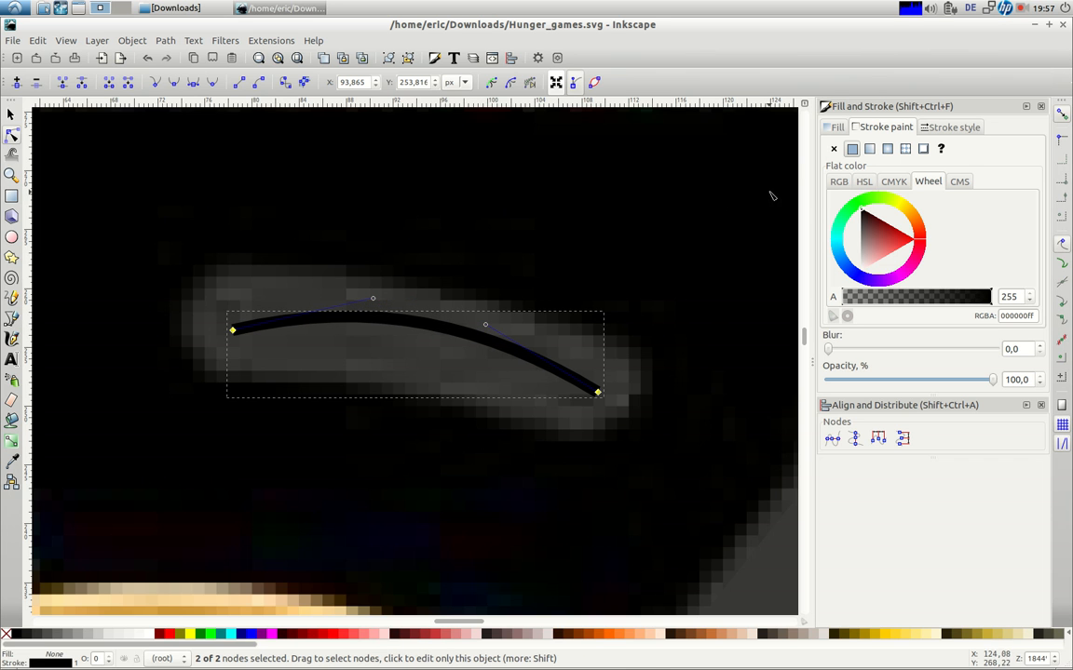
# Step: Give the arc a grey 4e4e4eff stroke 8.3 px wide with rounded end caps
pyautogui.click(836, 127)
pyautogui.click(866, 129)
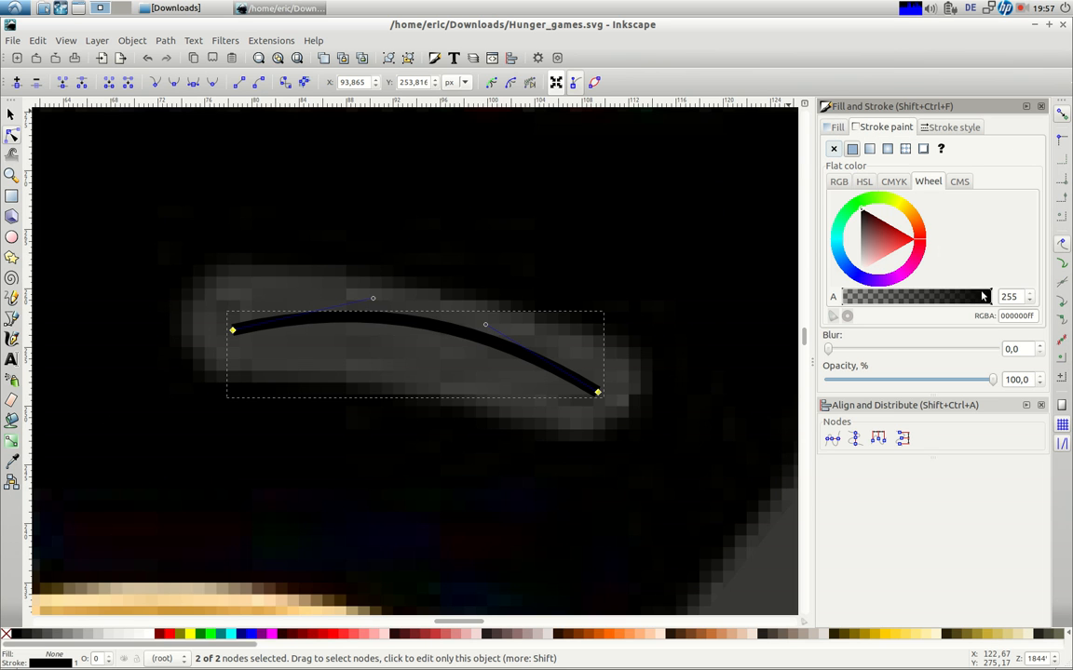
pyautogui.moveTo(1033, 315); pyautogui.dragTo(992, 307)
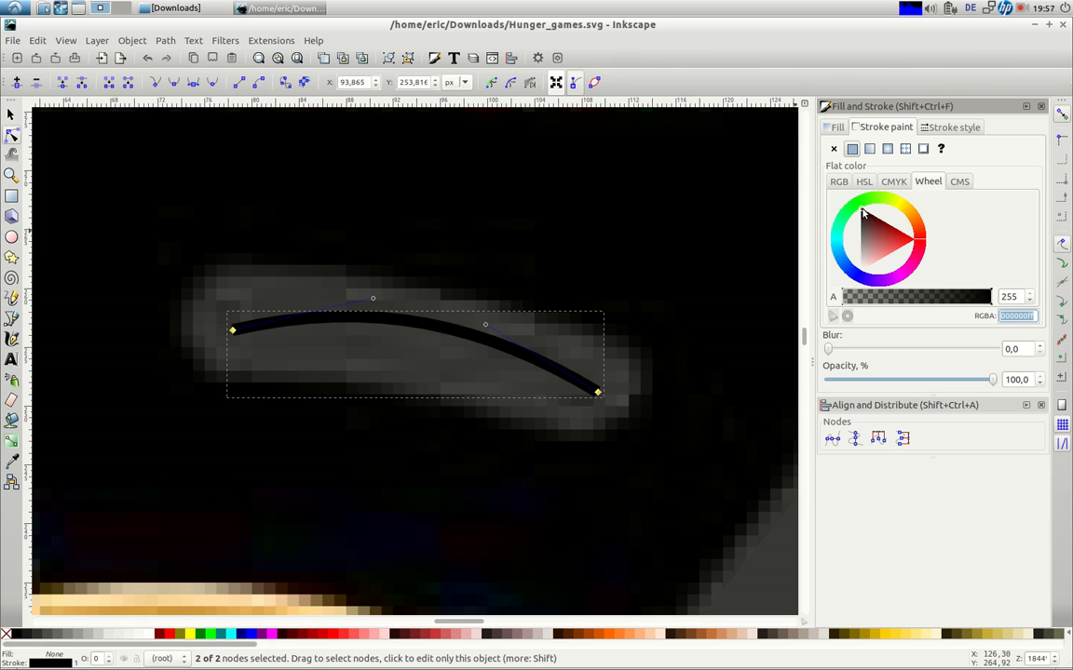
pyautogui.moveTo(863, 214)
pyautogui.mouseDown()
pyautogui.moveTo(853, 244)
pyautogui.moveTo(849, 232)
pyautogui.mouseUp()
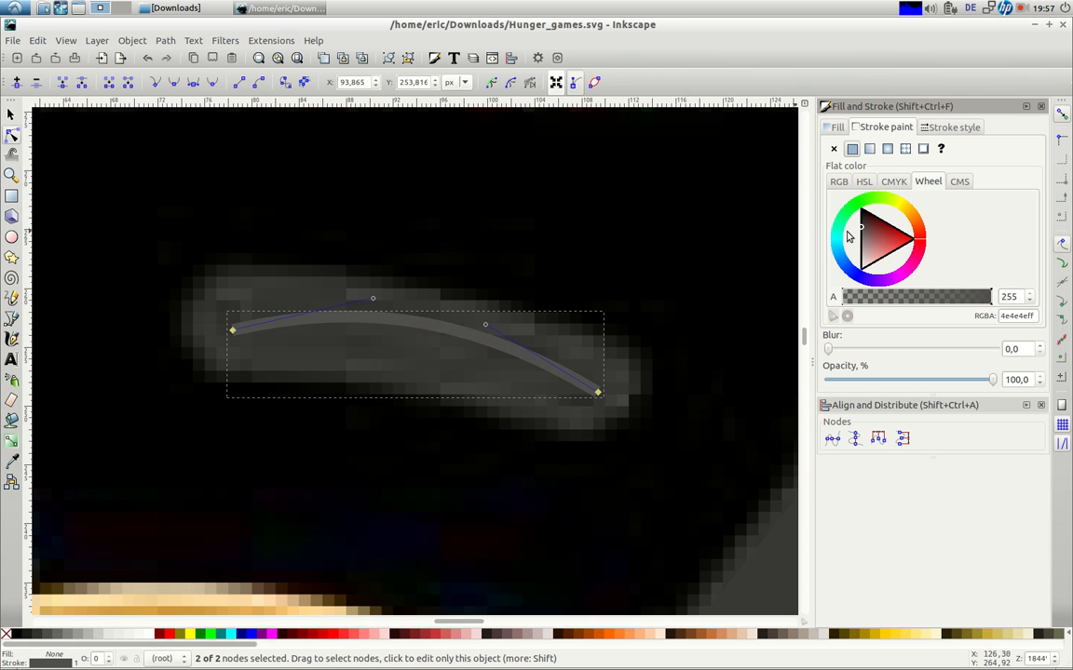
pyautogui.click(936, 126)
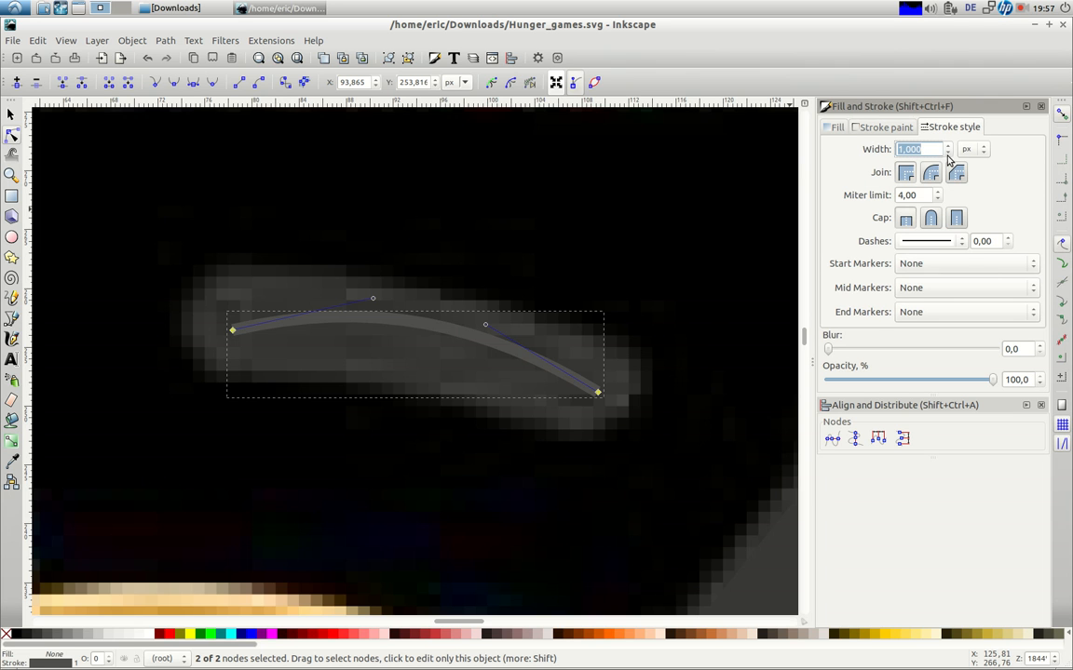
pyautogui.click(948, 146)
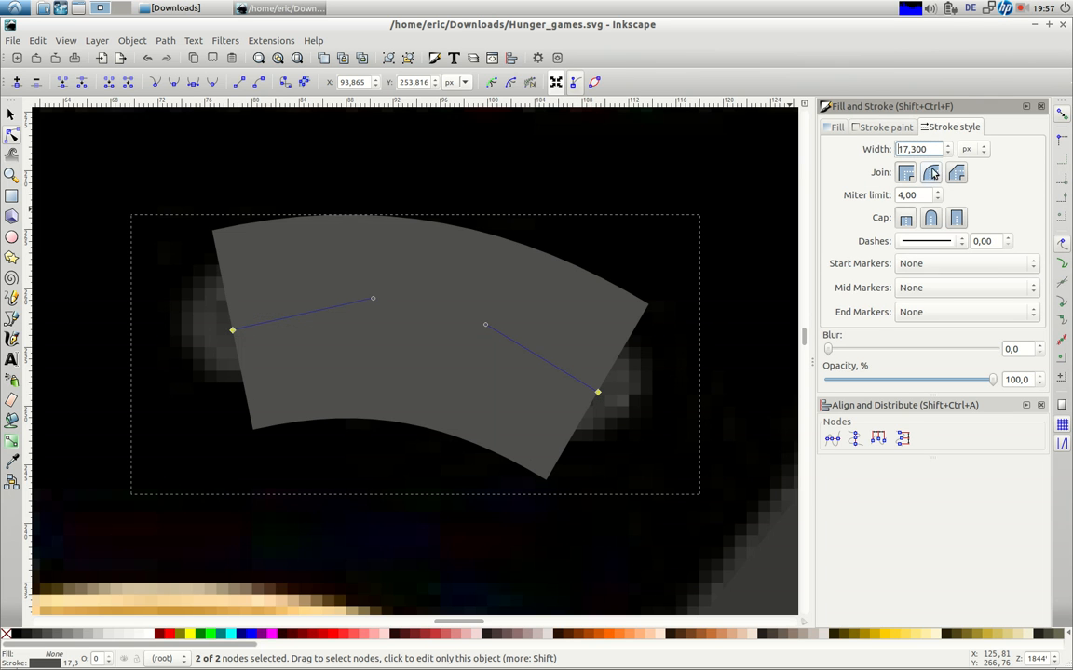
pyautogui.click(949, 154)
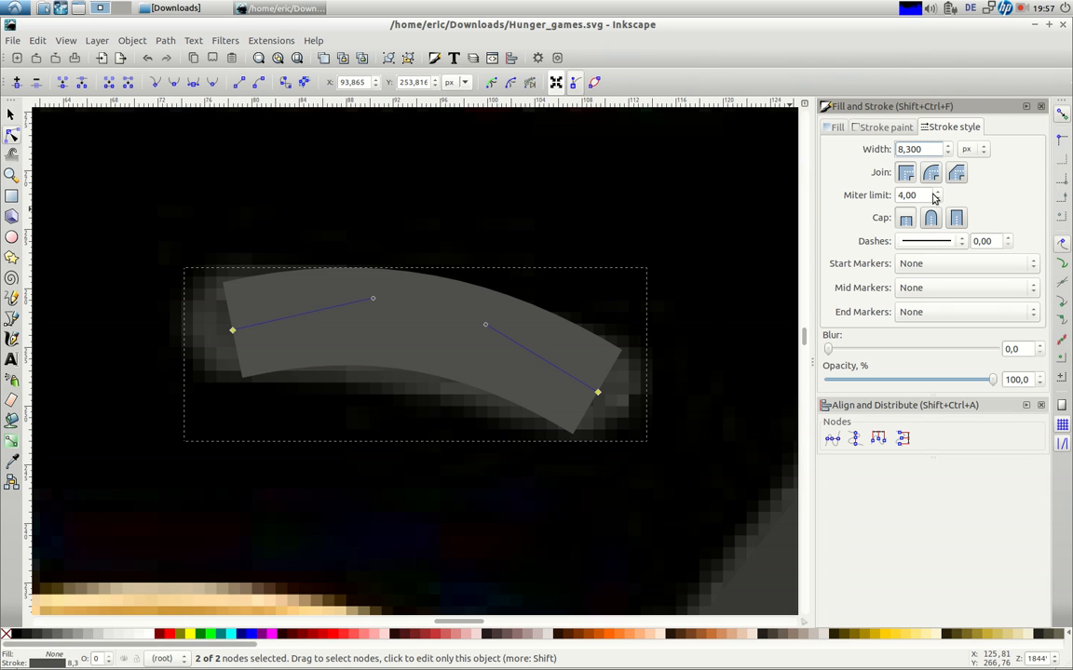
pyautogui.click(929, 221)
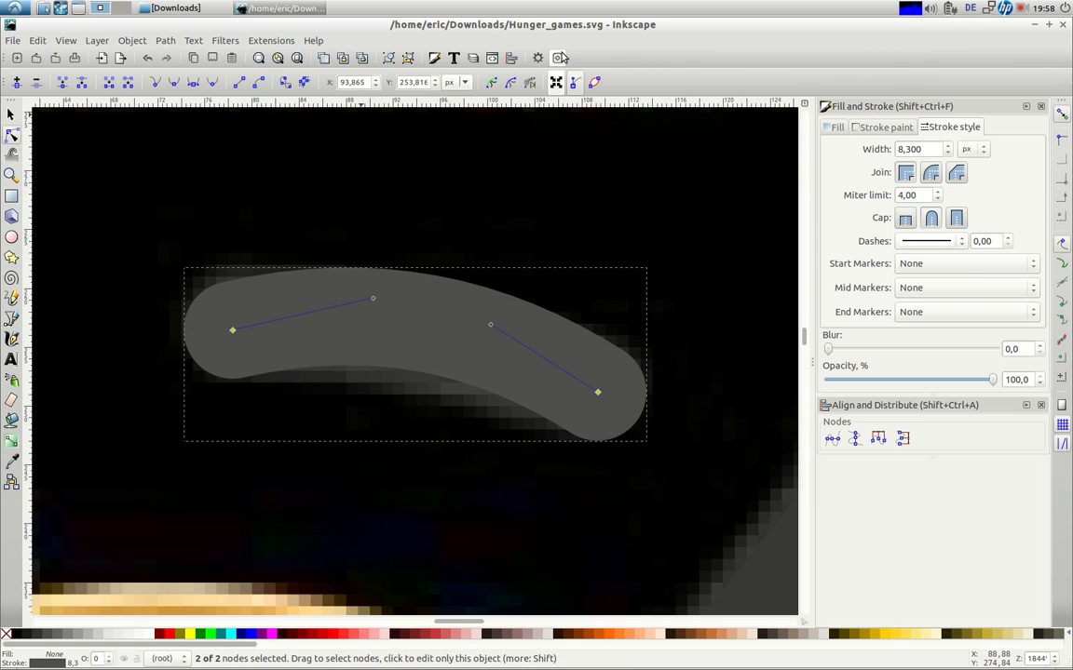
# Step: Sample the dark grey of the diagonal connector bar as the arc's fill colour
pyautogui.click(277, 58)
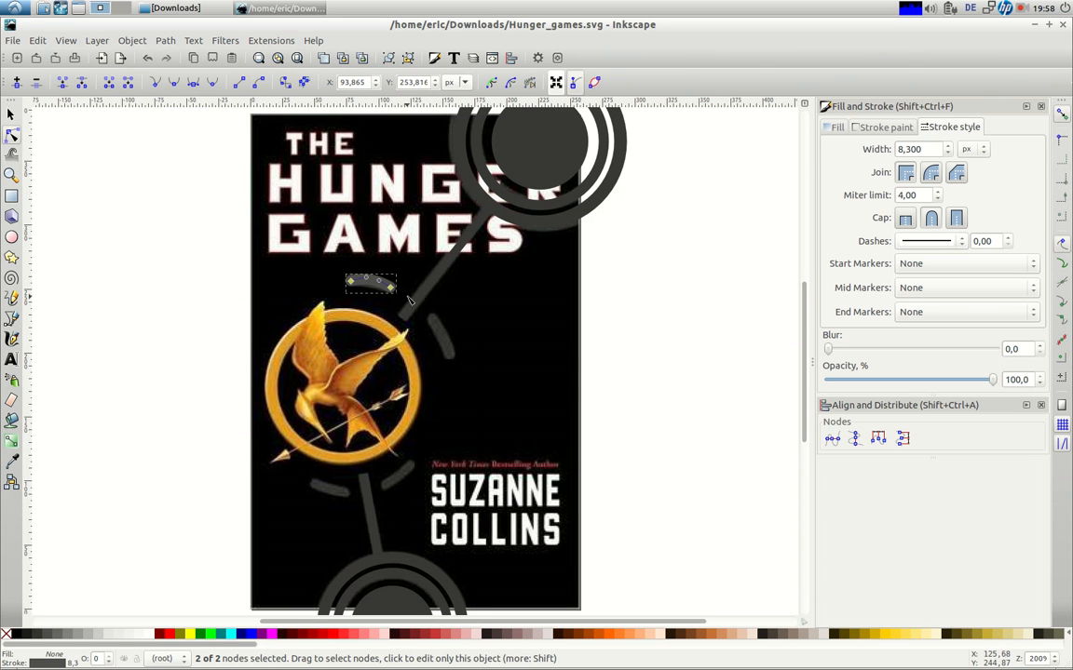
pyautogui.click(11, 174)
pyautogui.moveTo(261, 249); pyautogui.dragTo(470, 343)
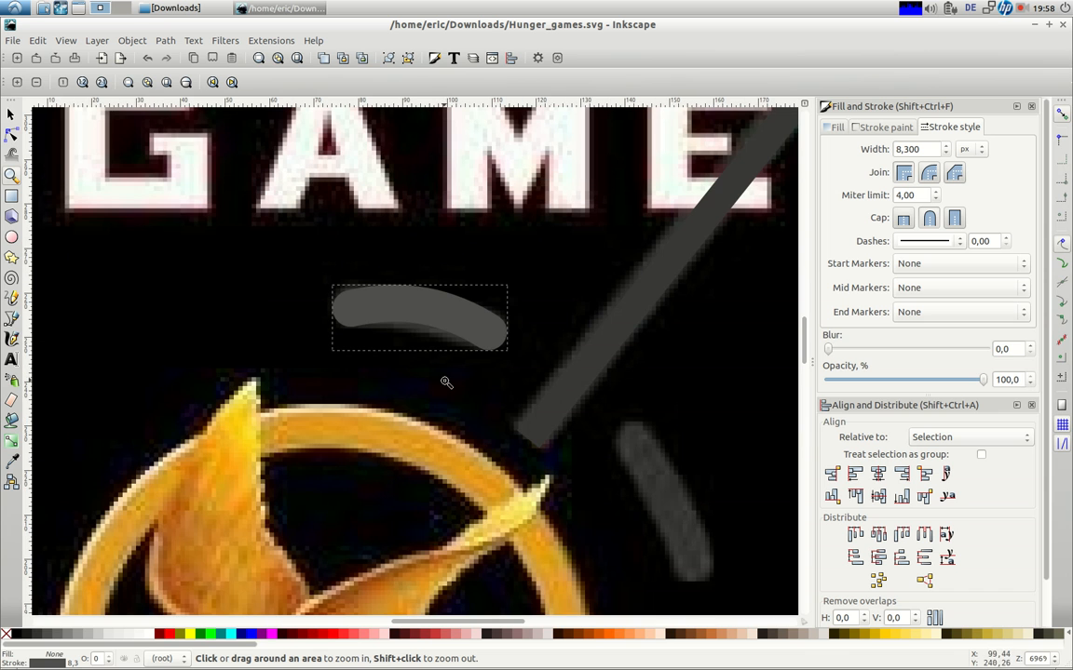
pyautogui.click(12, 464)
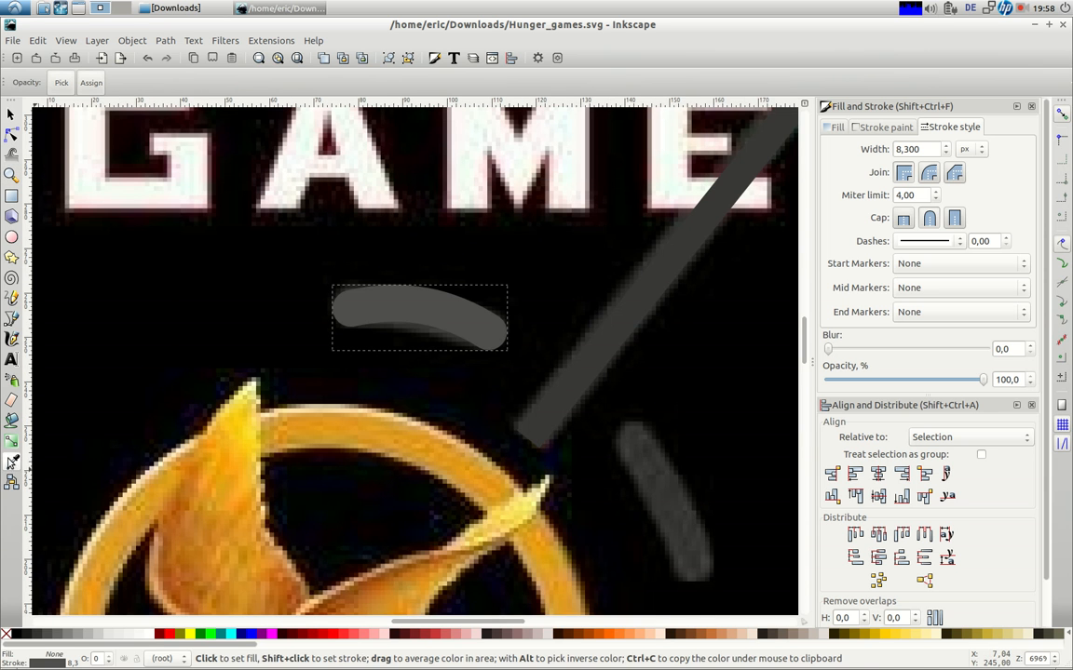
pyautogui.click(622, 333)
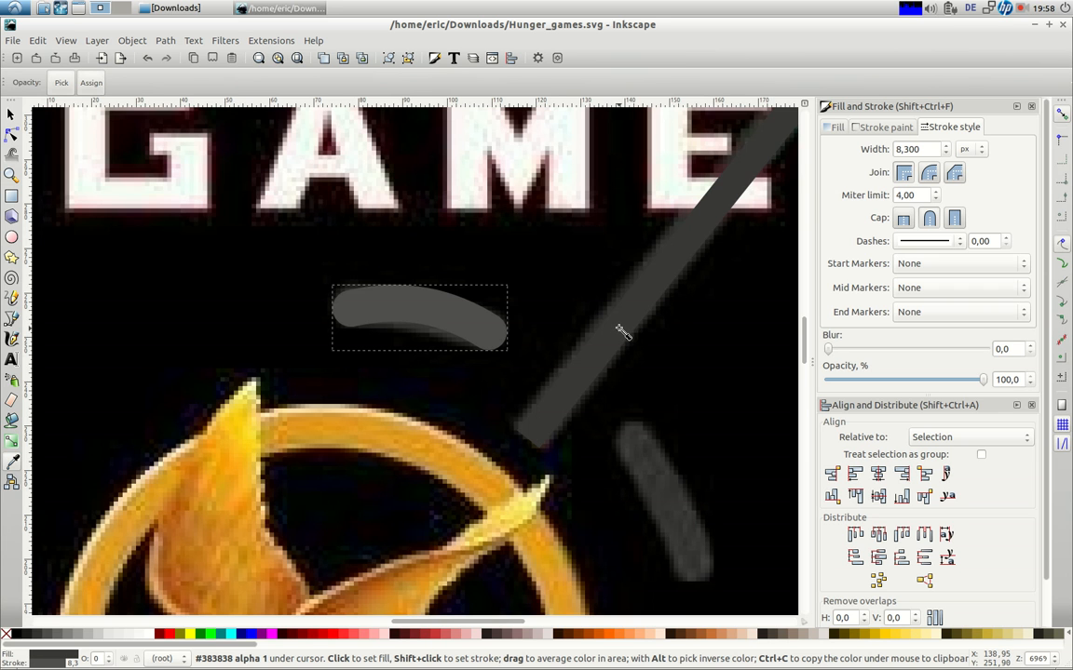
# Step: Copy the arc's fill colour code 383838ff and apply it as the arc's stroke colour
pyautogui.click(835, 126)
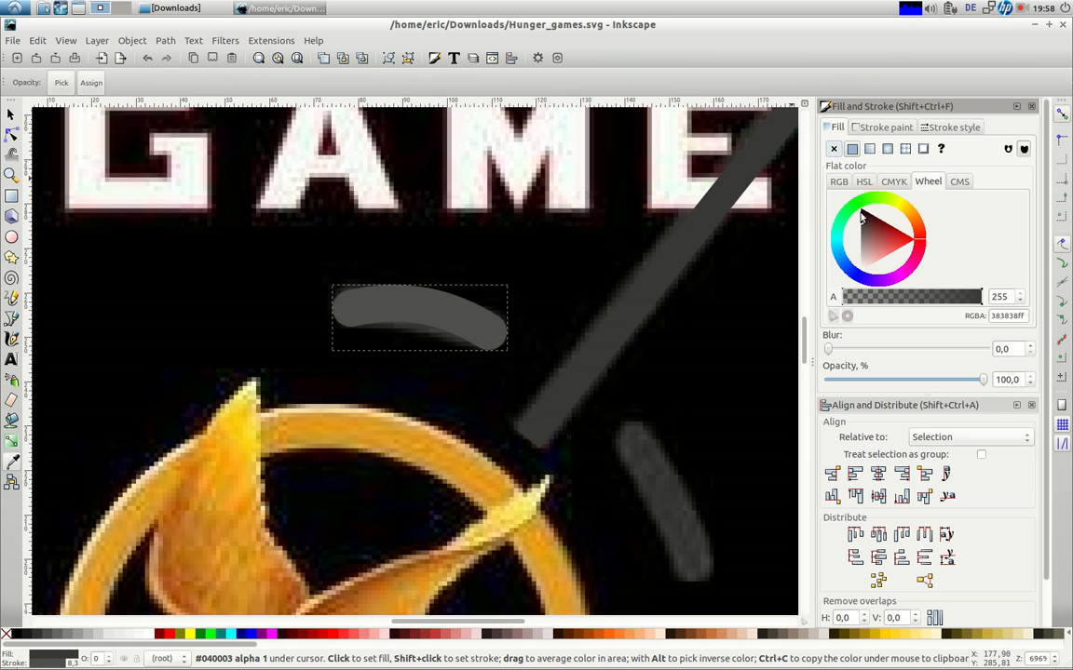
pyautogui.moveTo(1024, 316); pyautogui.dragTo(980, 317)
pyautogui.hotkey('ctrl', 'c')
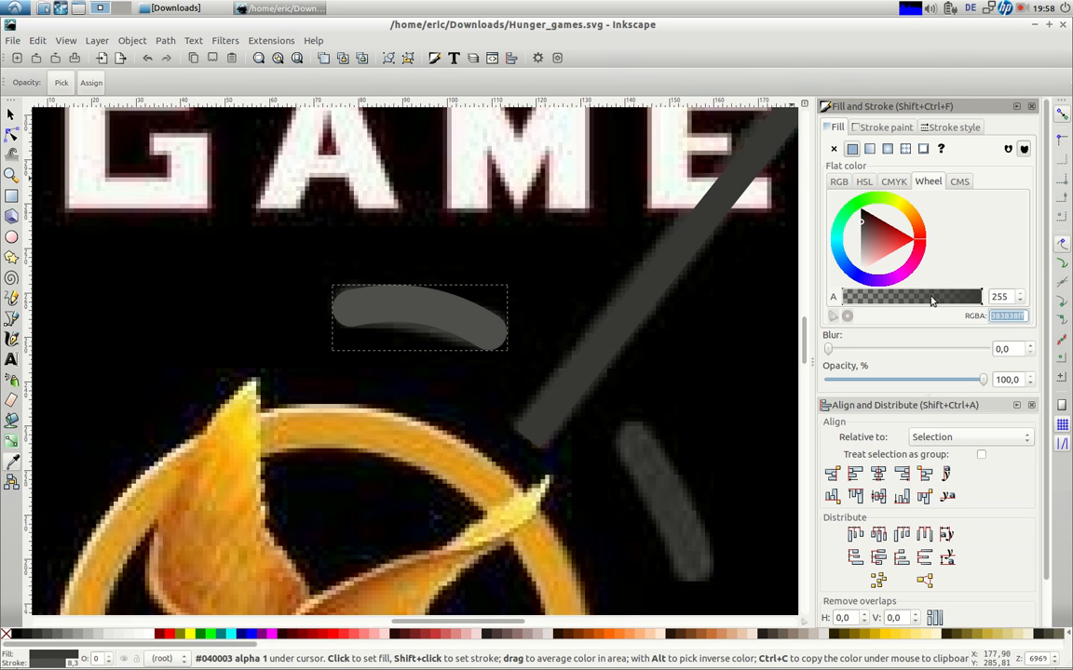
pyautogui.click(874, 130)
pyautogui.moveTo(1026, 317); pyautogui.dragTo(993, 315)
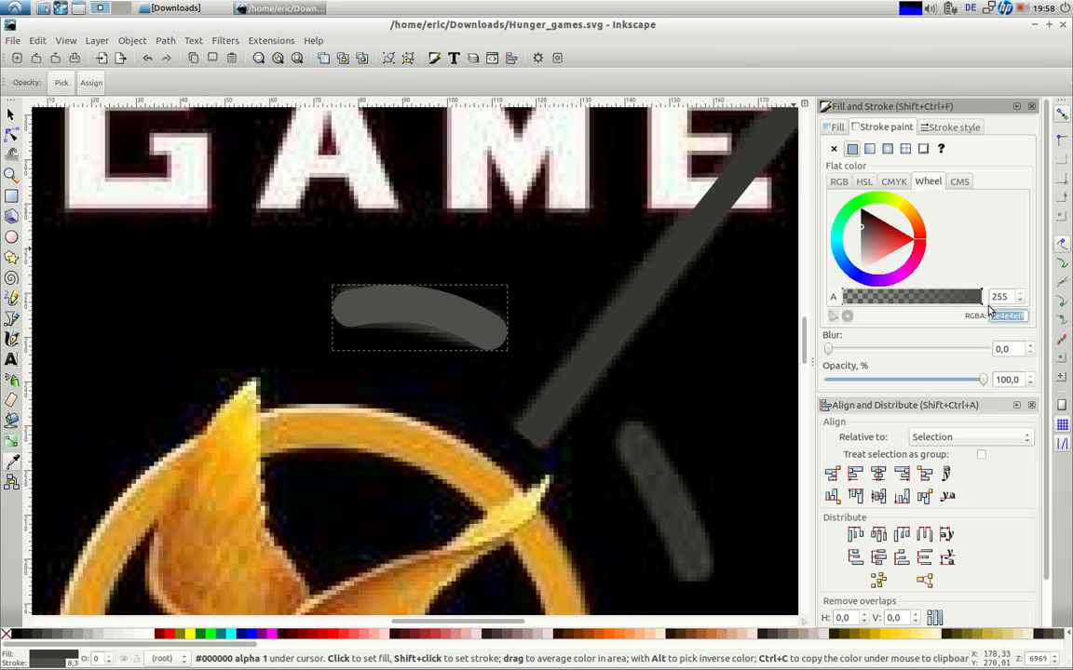
pyautogui.hotkey('ctrl', 'v')
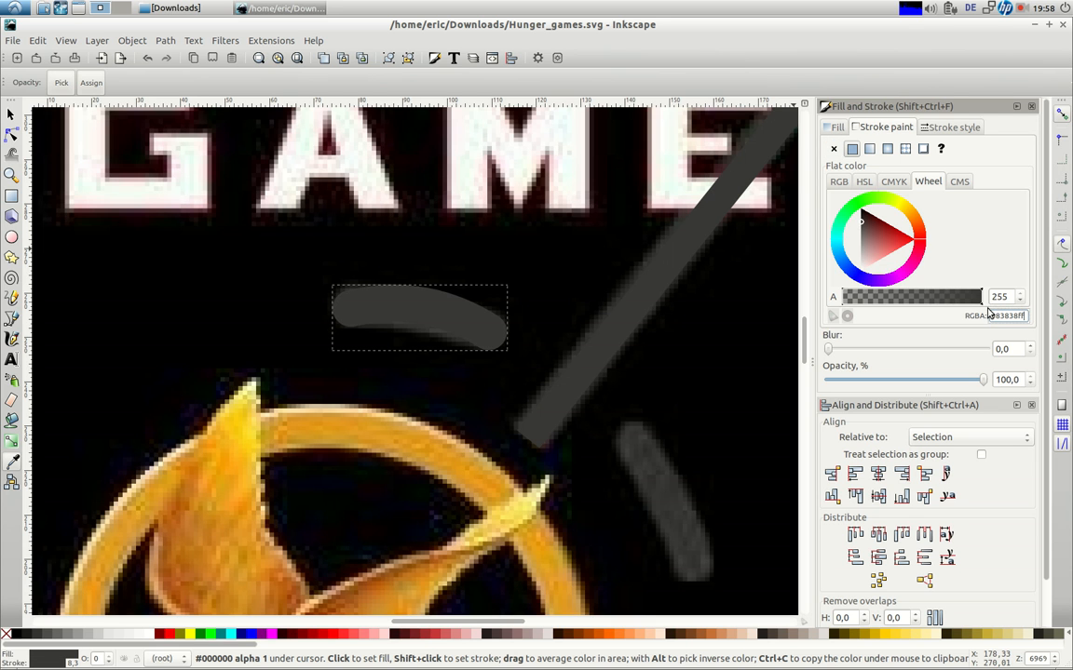
# Step: Duplicate the arc and place the copies near the dash beside the ring and the two dashes below it
pyautogui.click(12, 113)
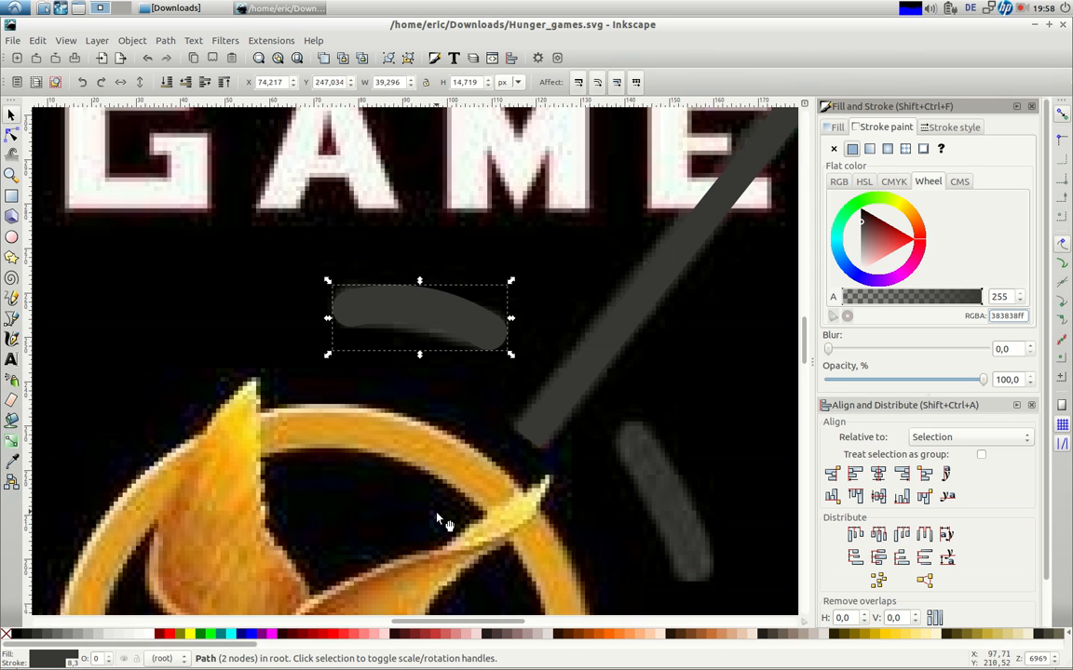
pyautogui.click(700, 370)
pyautogui.scroll(-3, 670, 427)
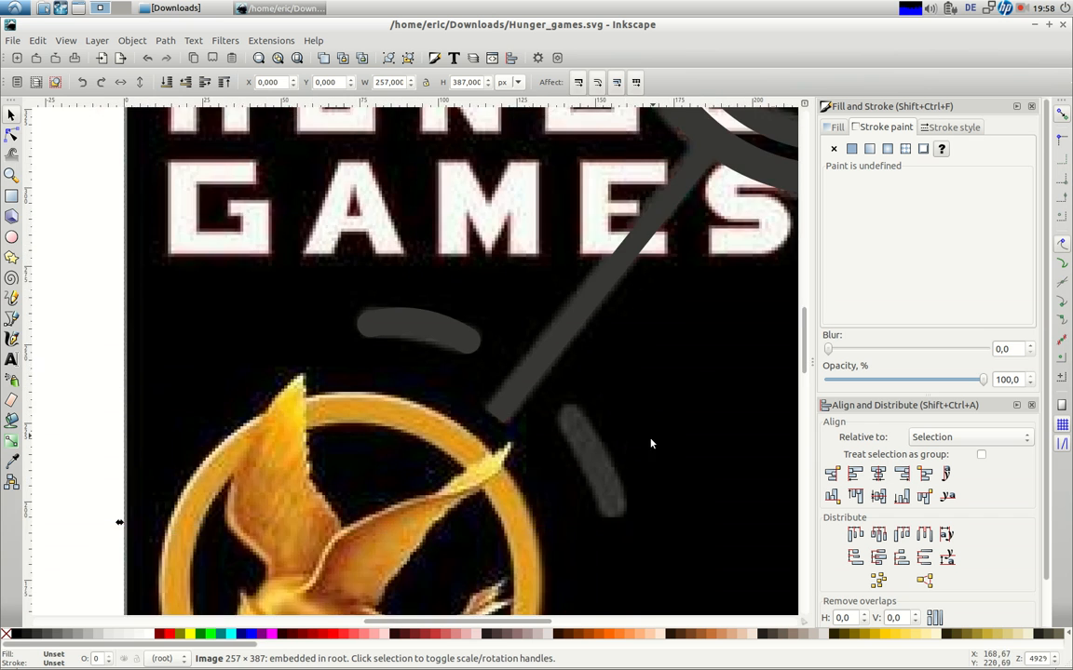
pyautogui.moveTo(803, 364); pyautogui.dragTo(801, 383)
pyautogui.moveTo(170, 239); pyautogui.dragTo(466, 291)
pyautogui.press('ctrl')
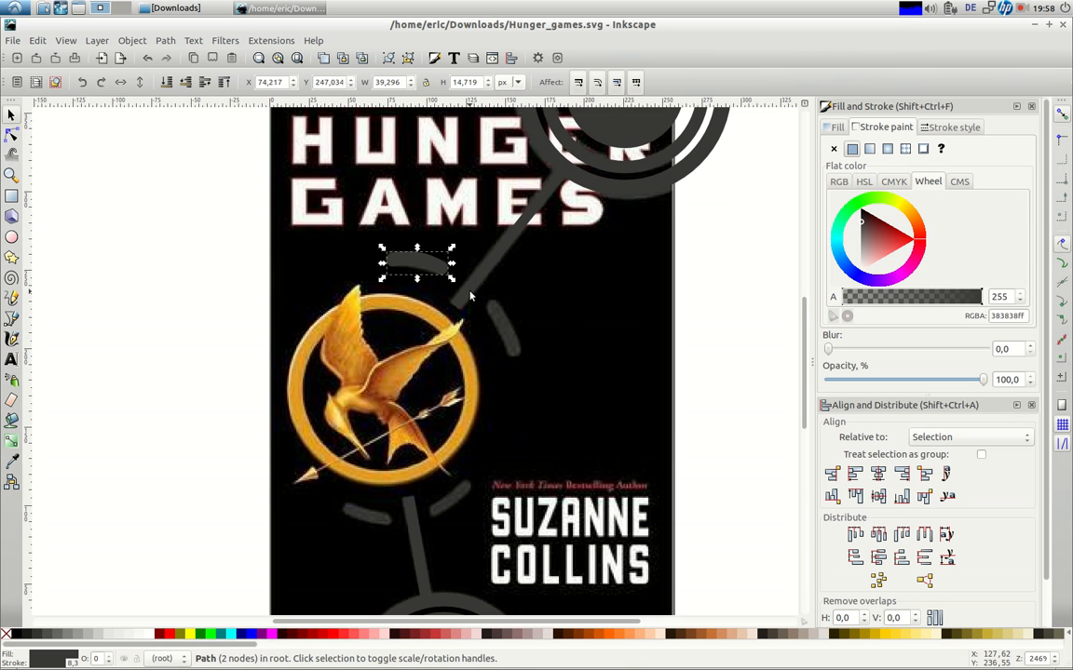
pyautogui.moveTo(437, 276); pyautogui.dragTo(521, 343)
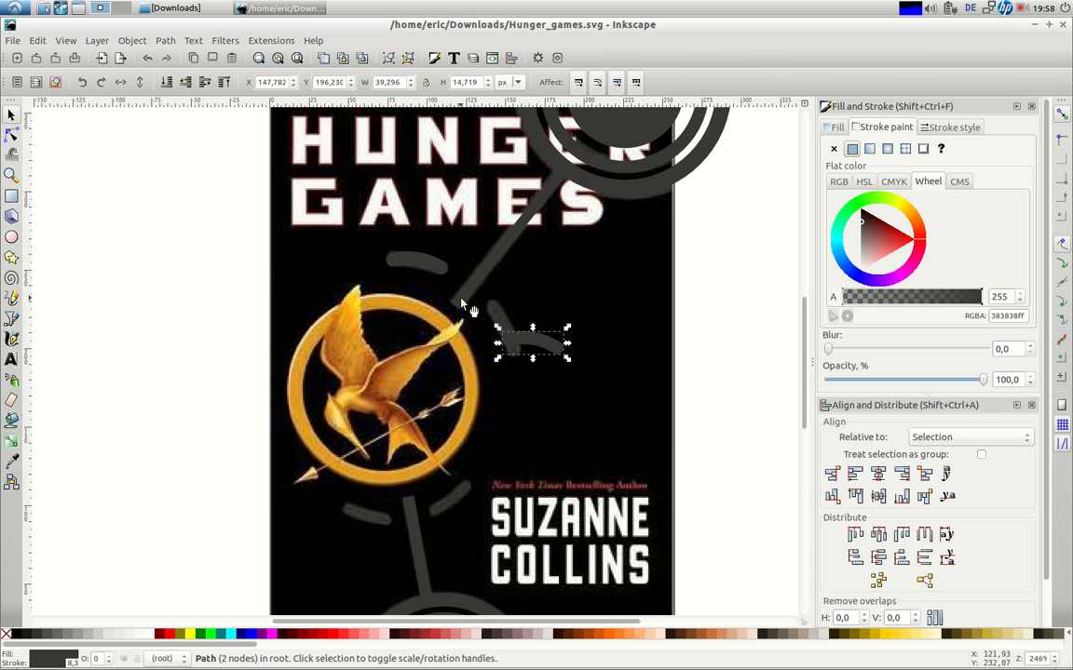
pyautogui.moveTo(410, 261); pyautogui.dragTo(456, 500)
pyautogui.moveTo(413, 265); pyautogui.dragTo(356, 485)
# Step: Rotate the two arc copies below the ring to match the direction of the dashes underneath
pyautogui.click(351, 524)
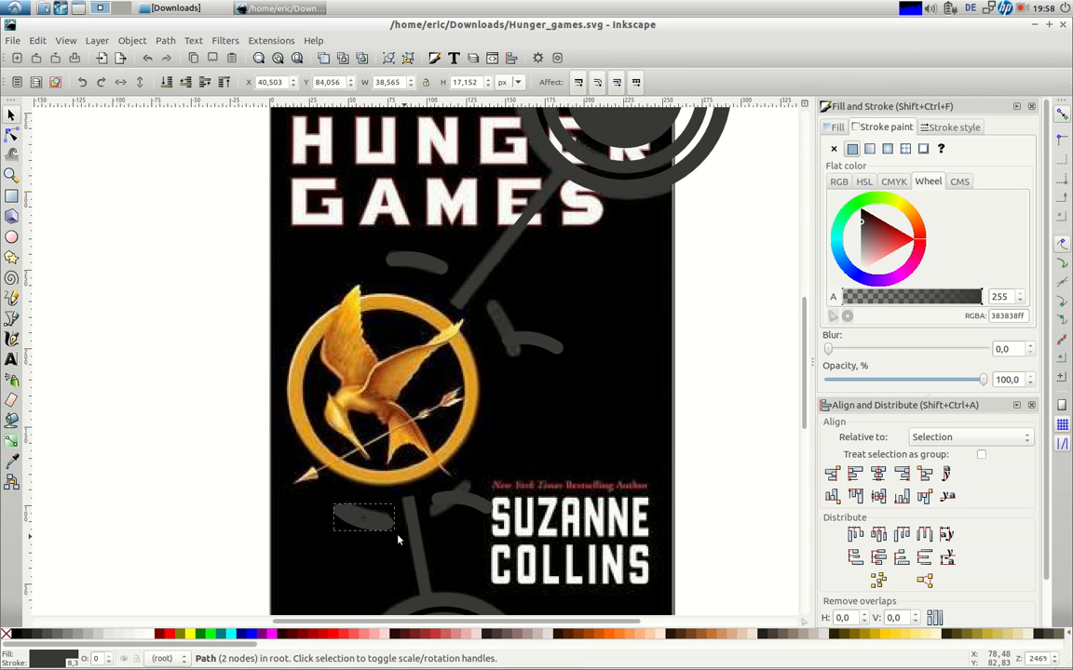
pyautogui.click(441, 503)
pyautogui.click(440, 498)
pyautogui.moveTo(429, 489); pyautogui.dragTo(501, 479)
# Step: Rotate the arc copy beside the ring to match its dash, then move it and the two lower copies over their dashes
pyautogui.click(532, 350)
pyautogui.click(526, 346)
pyautogui.moveTo(498, 330); pyautogui.dragTo(521, 307)
pyautogui.moveTo(538, 348); pyautogui.dragTo(503, 326)
pyautogui.moveTo(457, 510); pyautogui.dragTo(440, 518)
pyautogui.moveTo(352, 521); pyautogui.dragTo(358, 514)
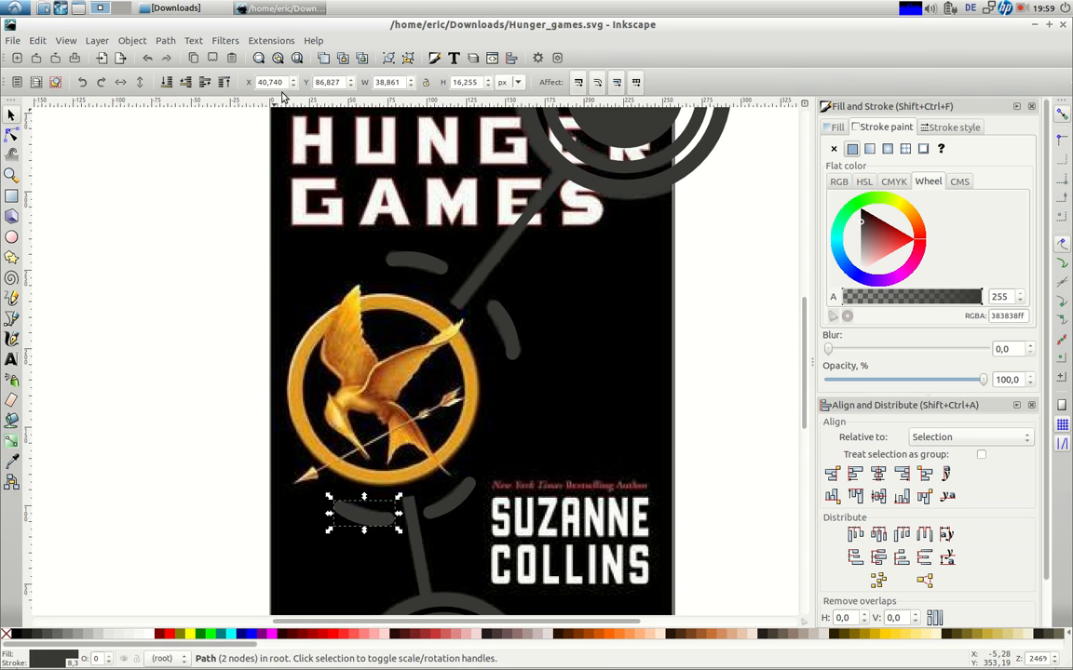
# Step: Move the traced lettering group onto the cover over the original text and raise it to the top
pyautogui.scroll(-1, 297, 182)
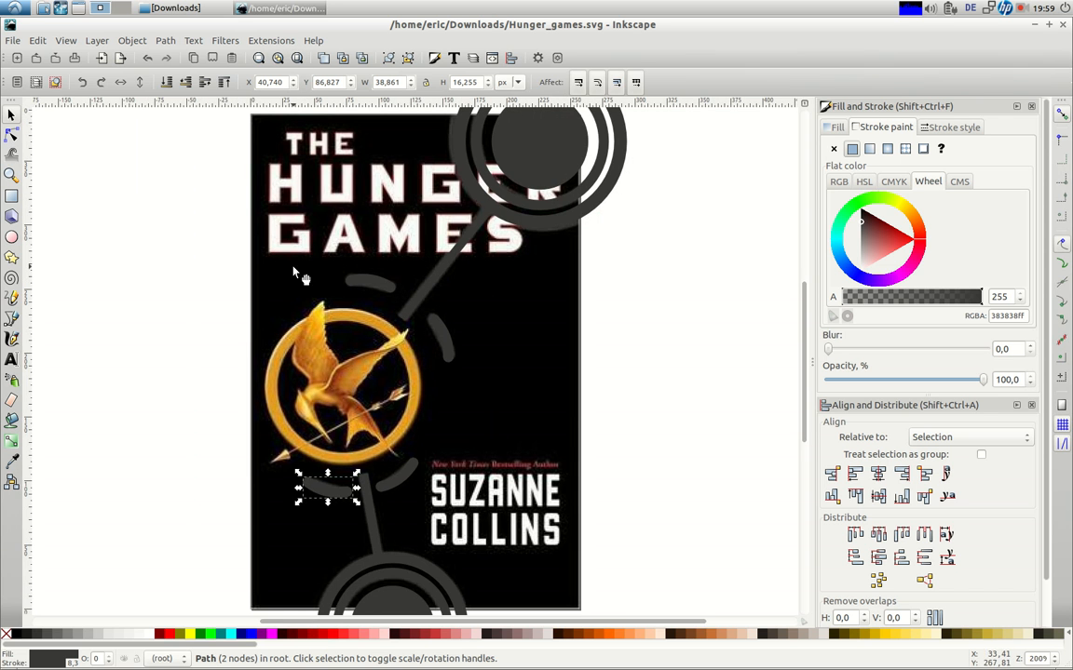
pyautogui.click(278, 57)
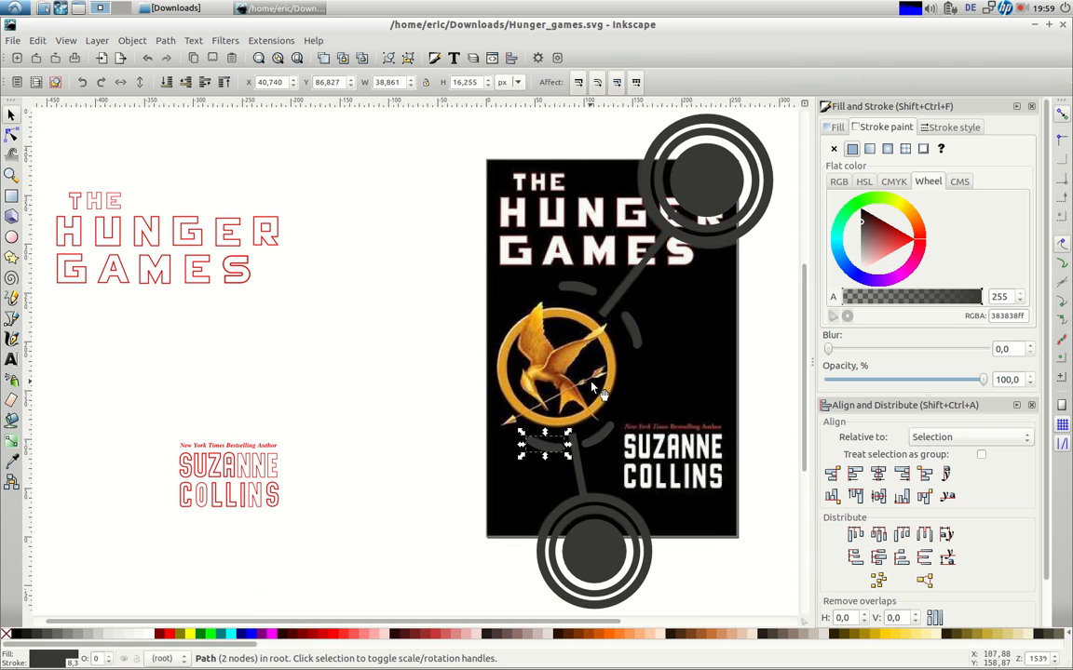
pyautogui.click(104, 231)
pyautogui.moveTo(108, 243); pyautogui.dragTo(549, 224)
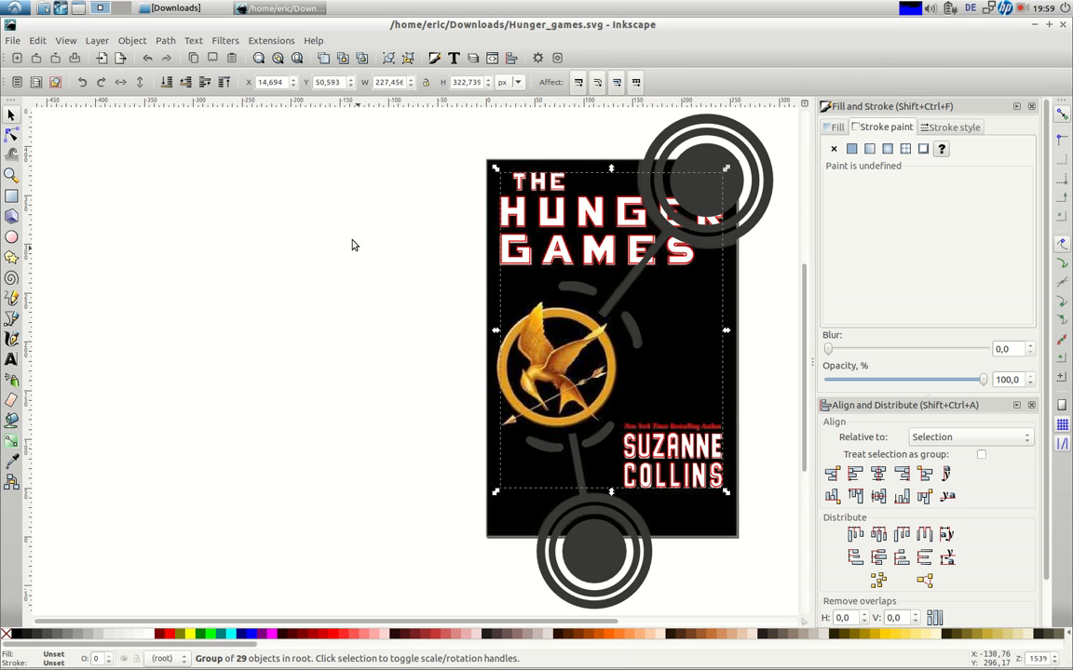
pyautogui.click(224, 83)
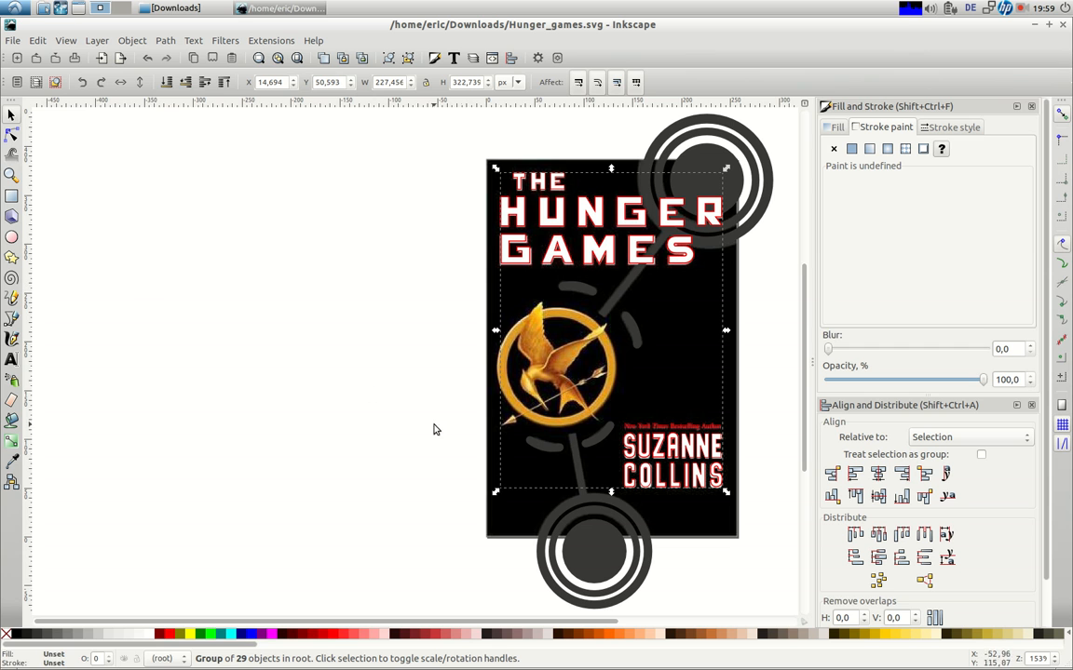
# Step: Draw a circle about 122 px wide over the golden mockingjay ring and align it with the ring's outer edge
pyautogui.click(392, 366)
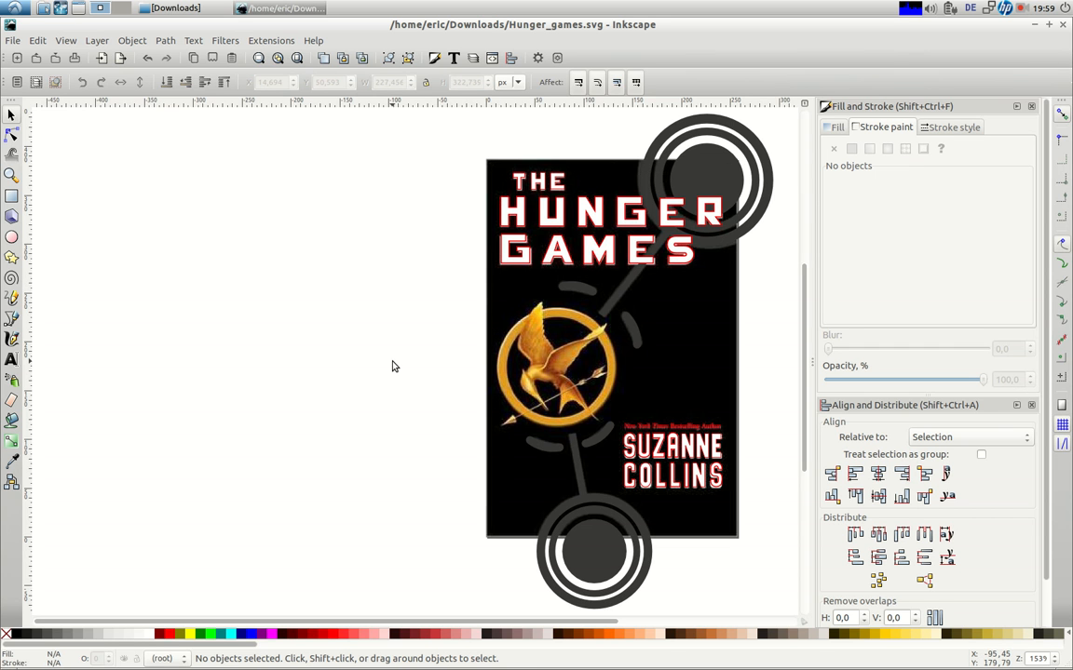
pyautogui.click(11, 175)
pyautogui.moveTo(367, 283); pyautogui.dragTo(621, 444)
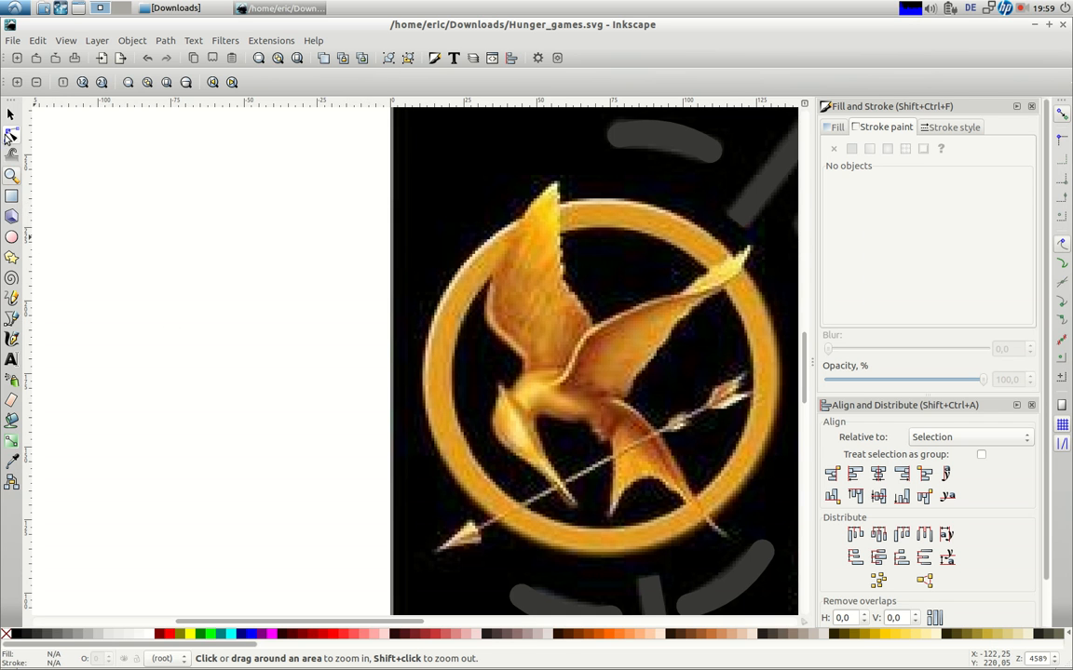
pyautogui.click(13, 237)
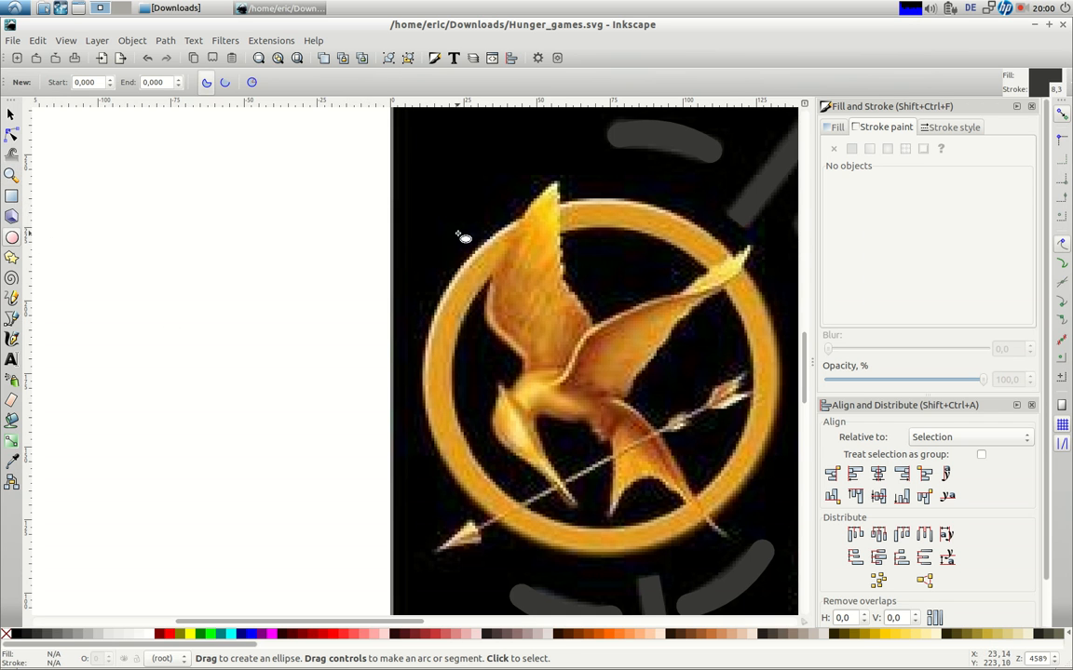
pyautogui.moveTo(445, 207)
pyautogui.mouseDown()
pyautogui.moveTo(549, 364)
pyautogui.moveTo(690, 500)
pyautogui.moveTo(799, 649)
pyautogui.mouseUp()
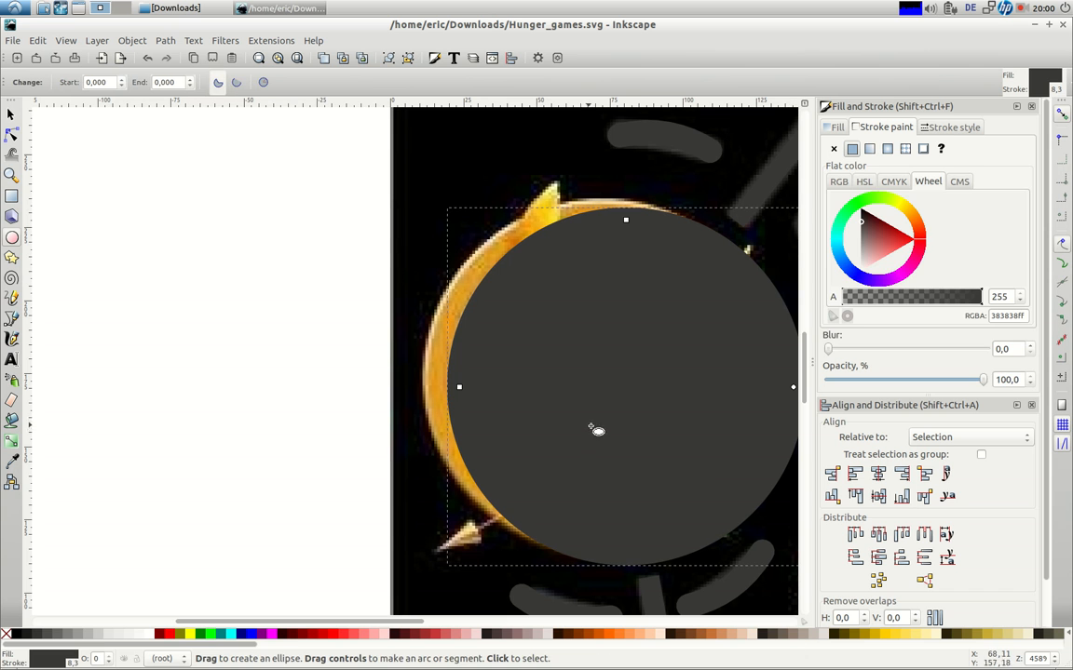
pyautogui.press('F1')
pyautogui.moveTo(546, 398); pyautogui.dragTo(523, 390)
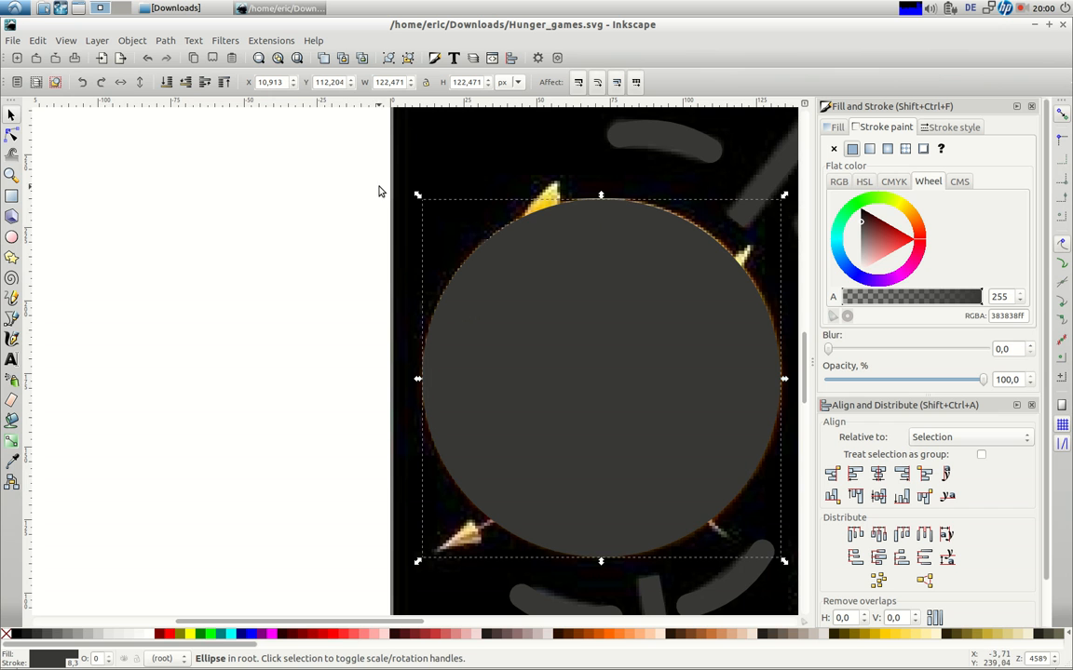
# Step: Move the circle beside the mockingjay emblem and set both its fill and stroke colors to ffcc00ff
pyautogui.click(297, 57)
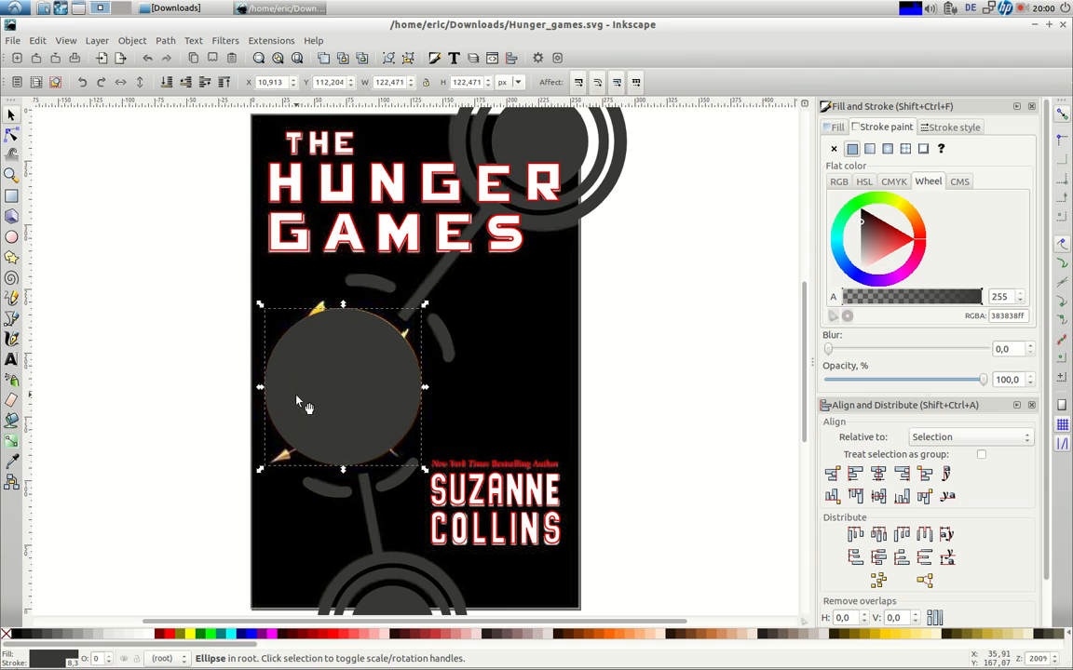
pyautogui.moveTo(313, 406); pyautogui.dragTo(447, 396)
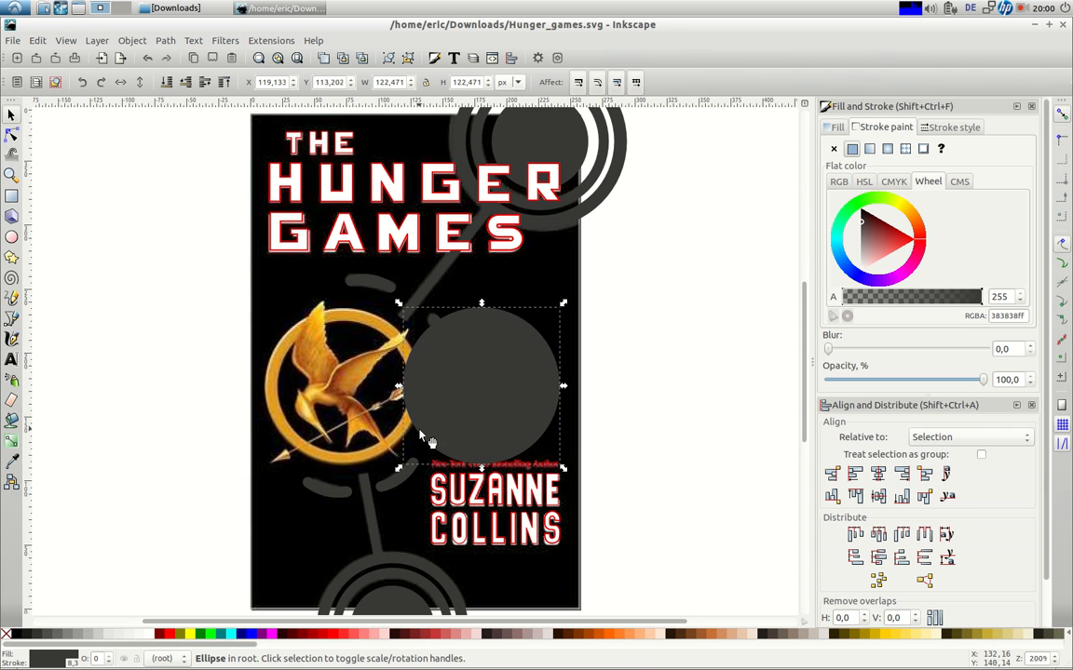
pyautogui.click(885, 635)
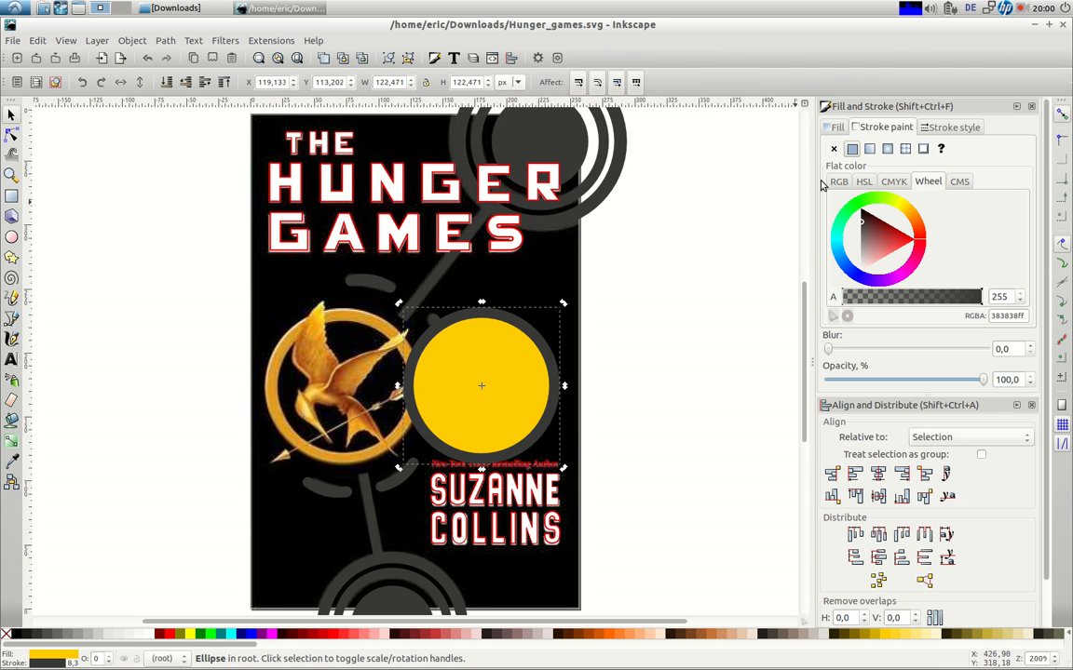
pyautogui.click(834, 130)
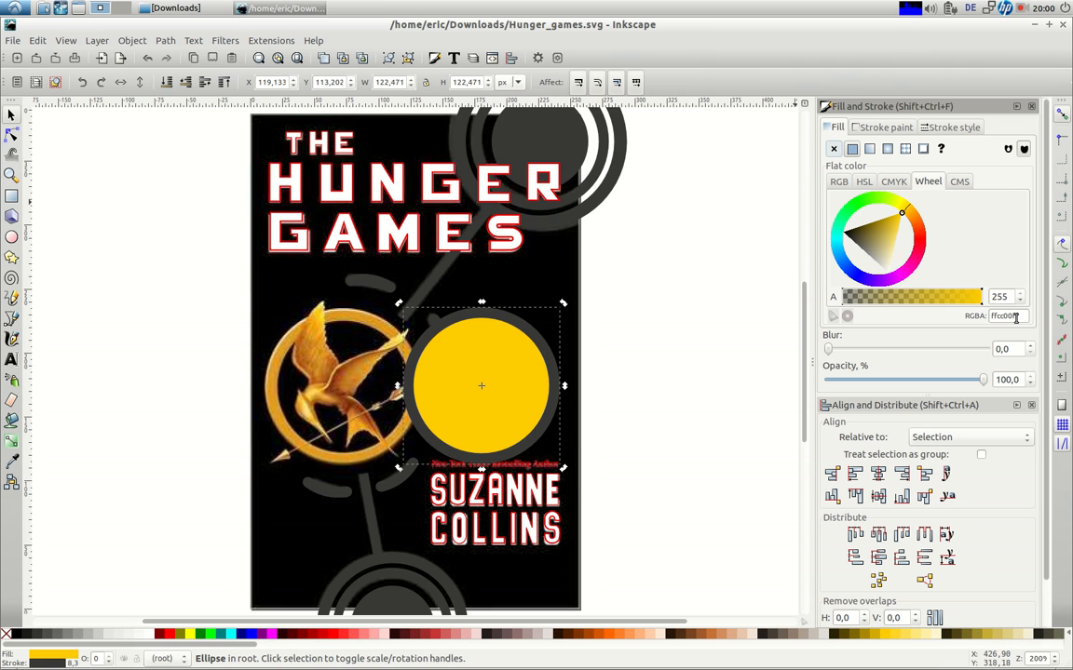
pyautogui.moveTo(1021, 316); pyautogui.dragTo(1006, 315)
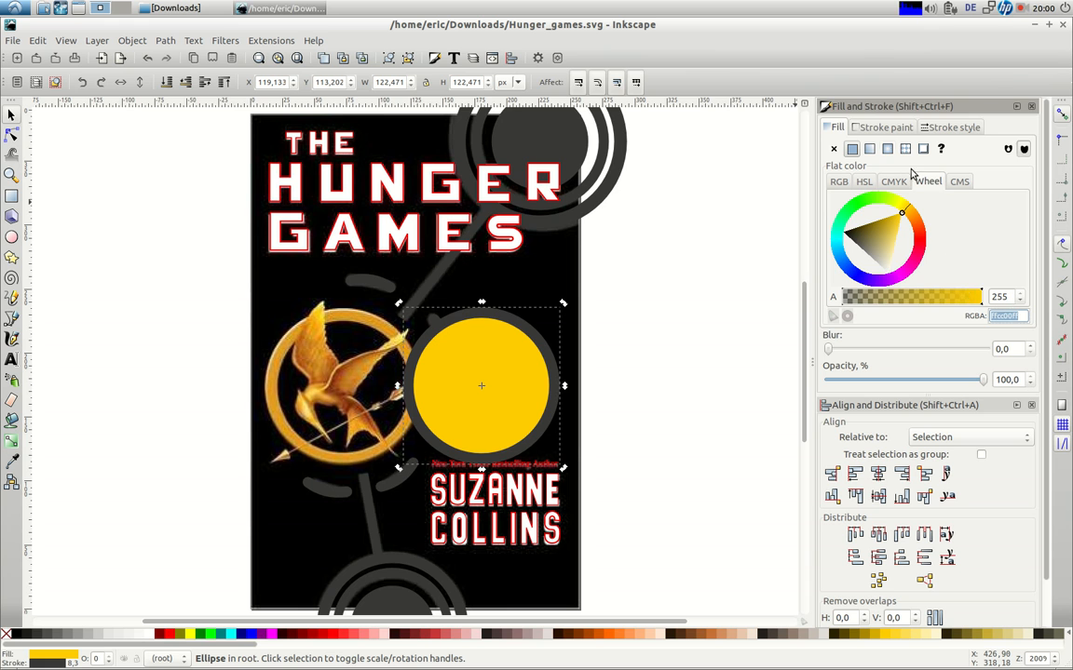
pyautogui.click(877, 128)
pyautogui.moveTo(1023, 317); pyautogui.dragTo(992, 315)
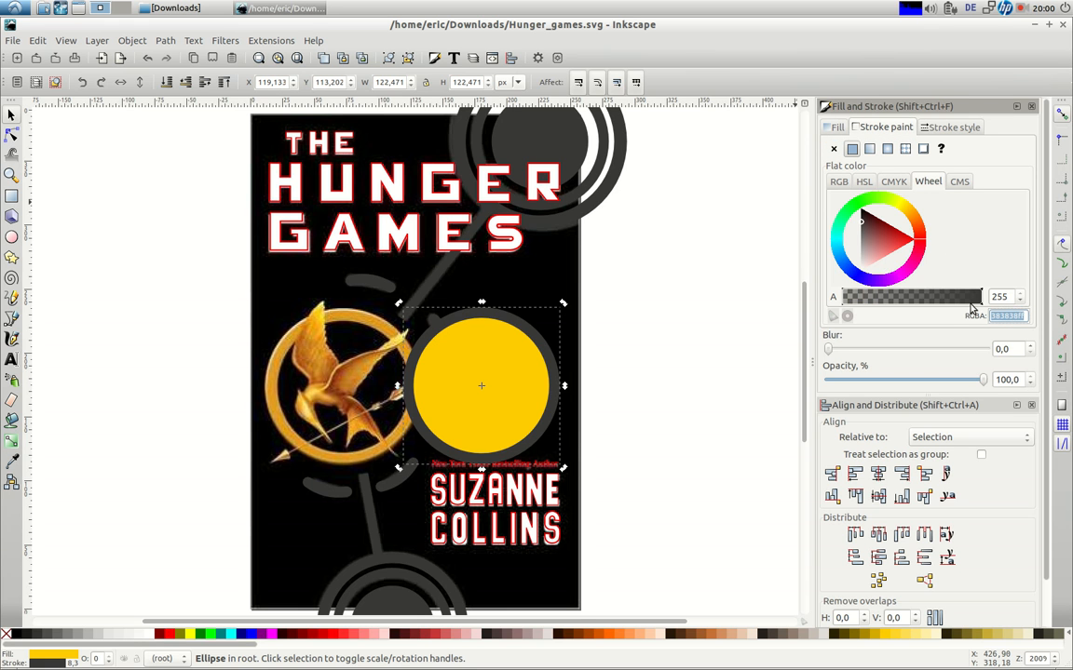
pyautogui.write('ffcc00ff')
# Step: Move the yellow circle back over the emblem, remove its fill and scale it to about 119 px to match the golden ring
pyautogui.moveTo(447, 403); pyautogui.dragTo(300, 407)
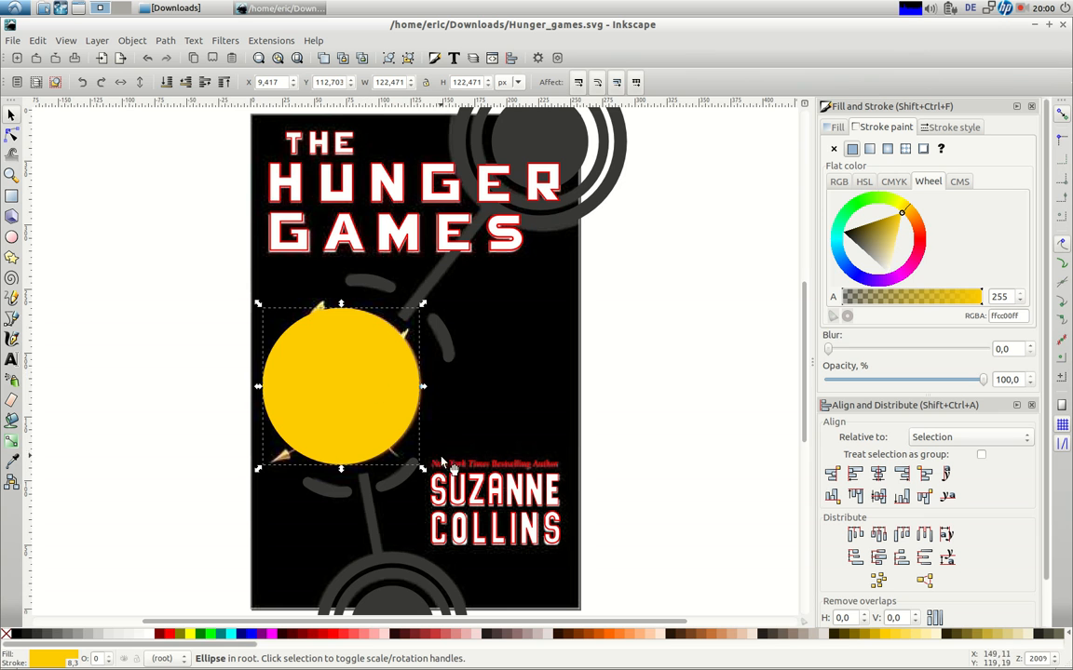
pyautogui.moveTo(424, 474); pyautogui.dragTo(425, 476)
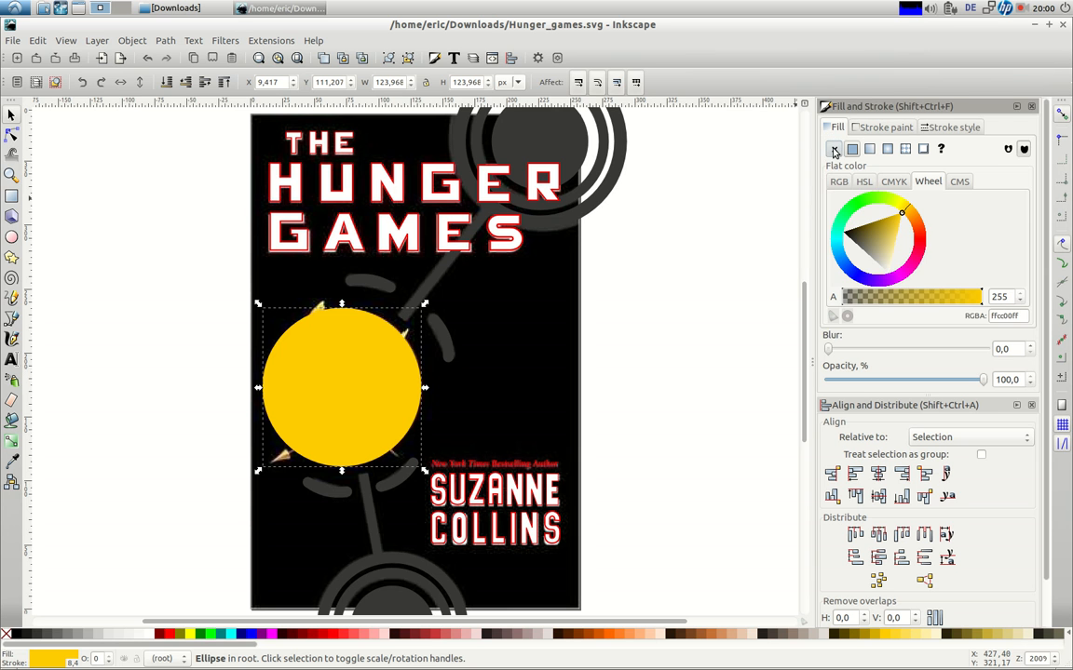
pyautogui.click(833, 149)
pyautogui.moveTo(415, 401); pyautogui.dragTo(421, 402)
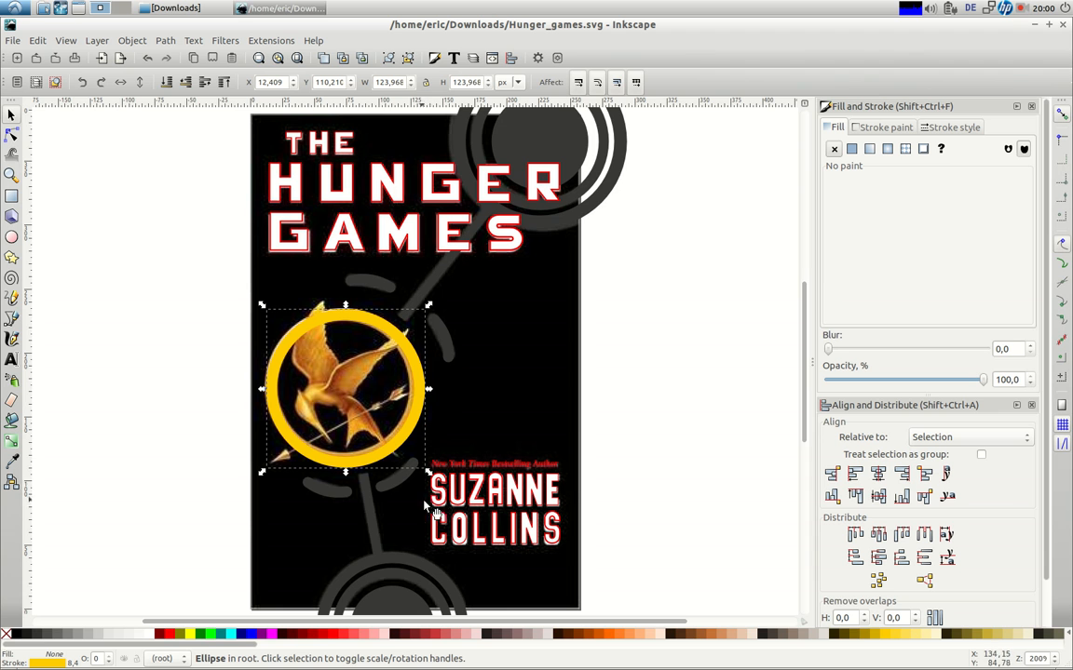
pyautogui.moveTo(425, 475); pyautogui.dragTo(421, 465)
# Step: Set the yellow ring's stroke width to 8.463 px
pyautogui.click(941, 129)
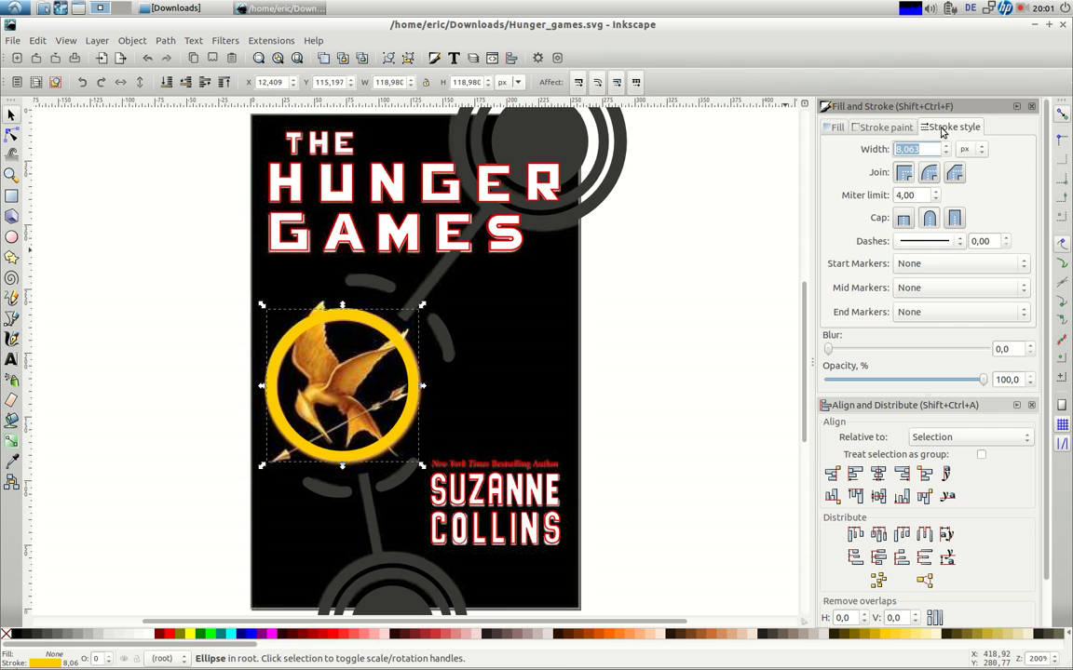
pyautogui.click(945, 147)
pyautogui.click(946, 146)
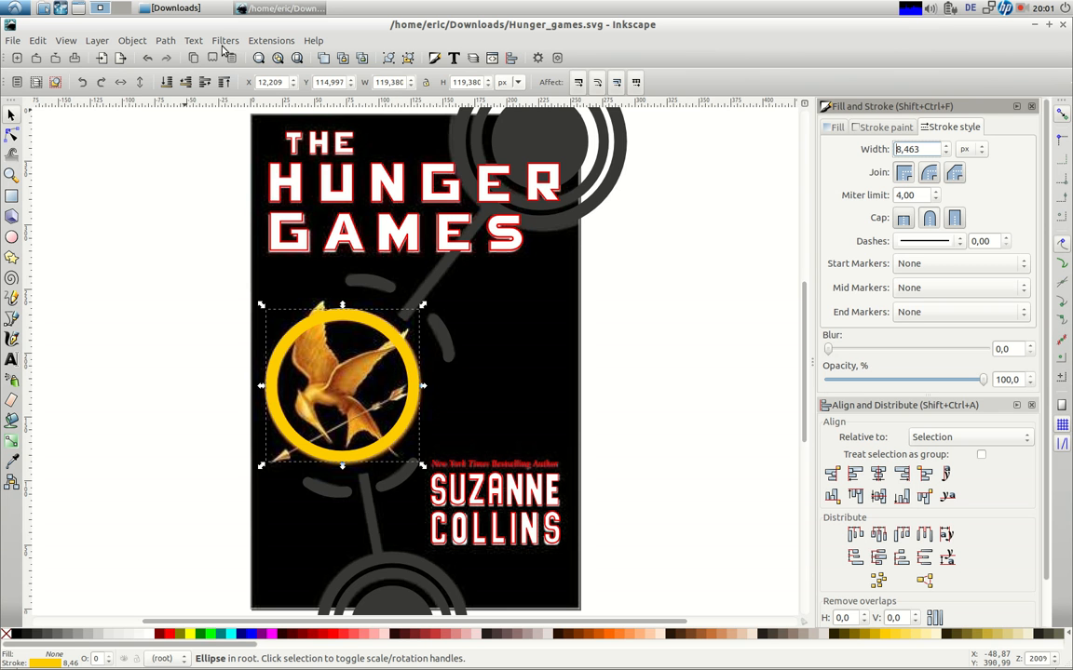
# Step: Try the Glowing metal bevel filter on the yellow ring and shift the ring slightly, then undo both changes
pyautogui.click(225, 41)
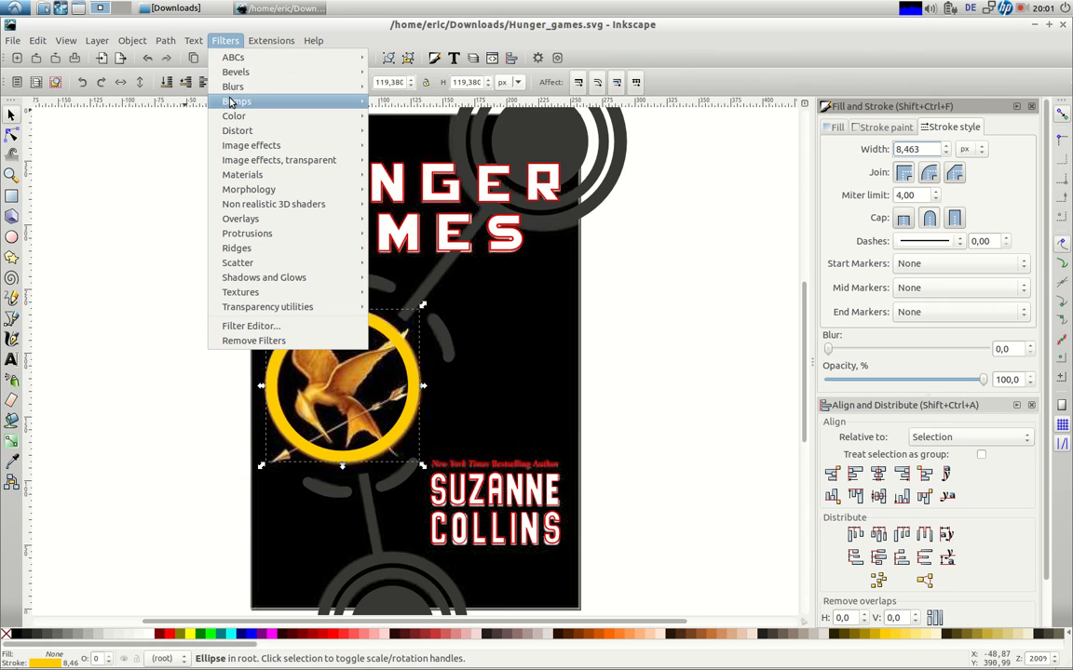
pyautogui.moveTo(229, 74)
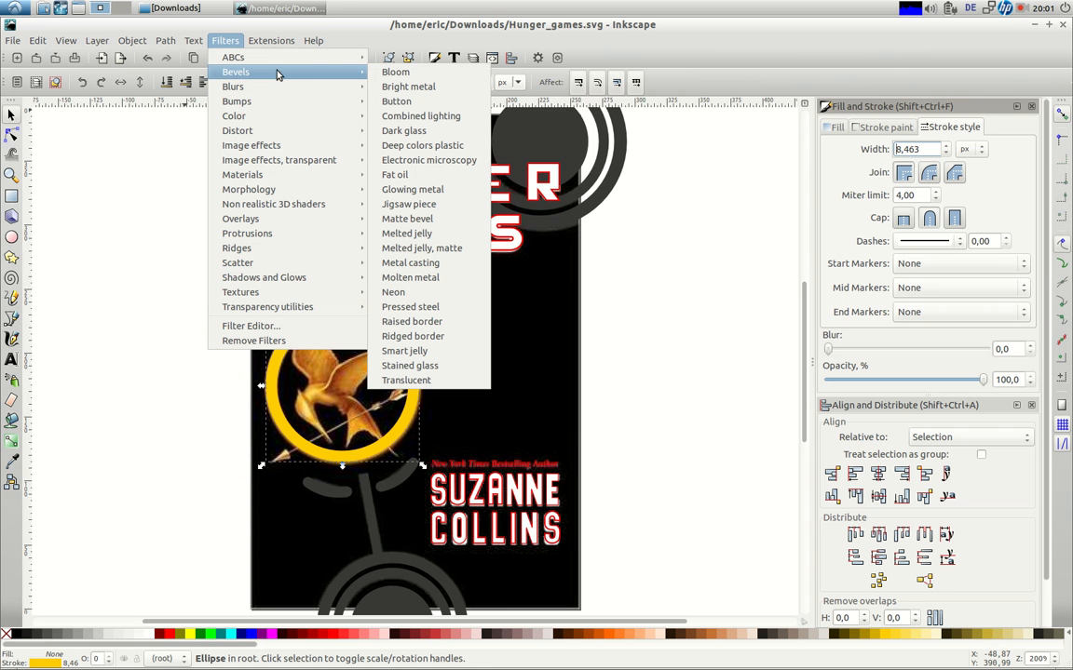
pyautogui.click(396, 190)
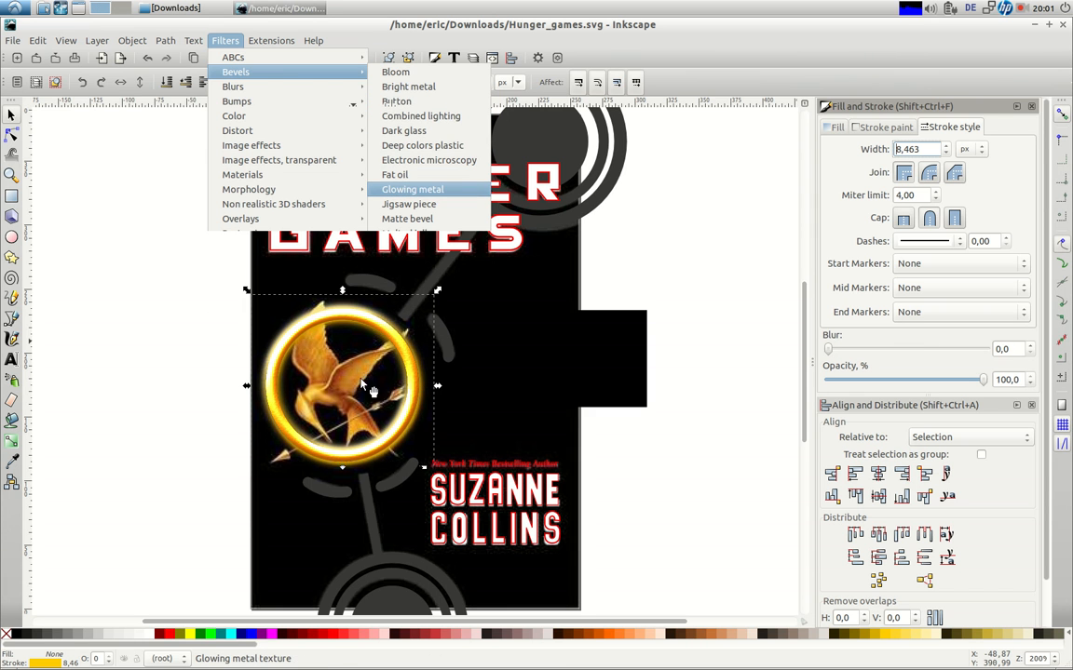
pyautogui.moveTo(366, 406); pyautogui.dragTo(317, 340)
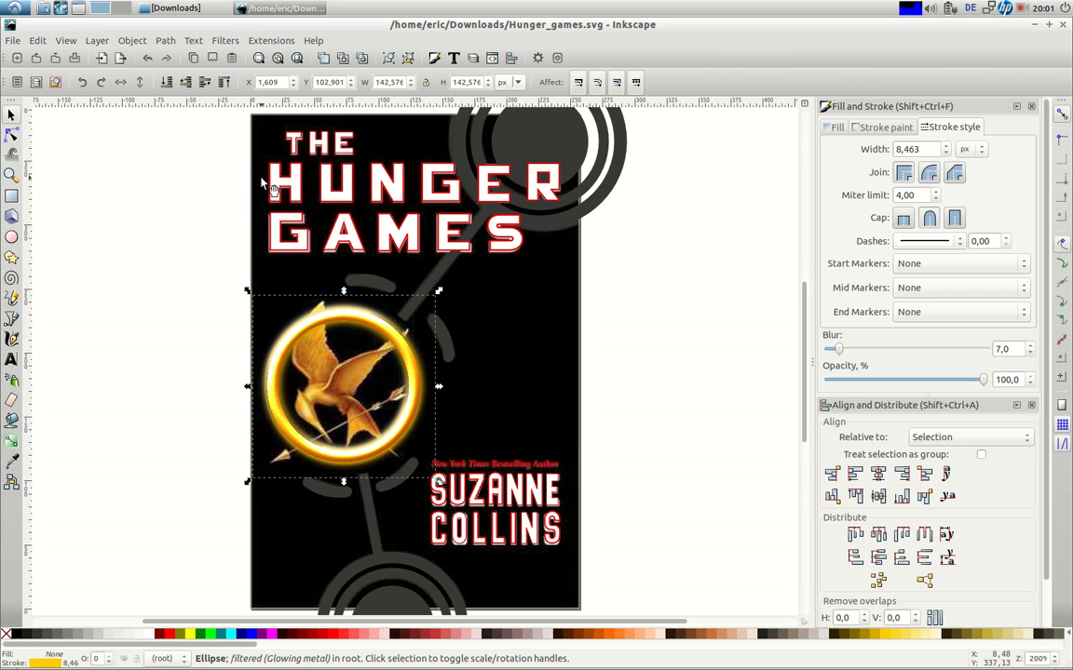
pyautogui.click(146, 60)
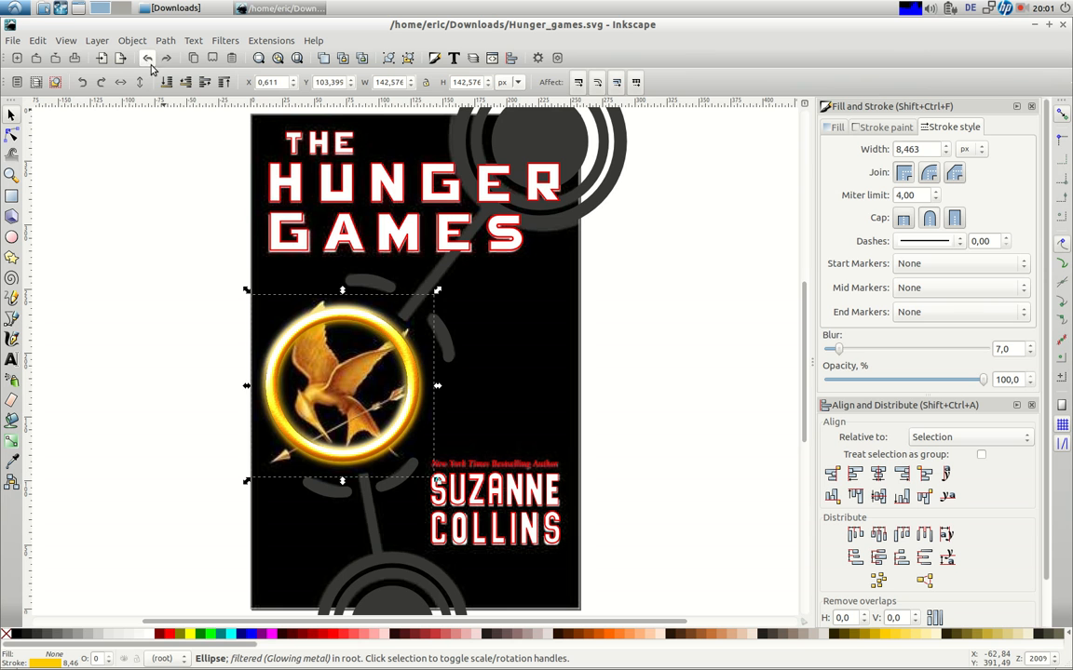
pyautogui.click(141, 58)
# Step: Try the Bloom bevel filter on the yellow ring and undo it
pyautogui.click(224, 41)
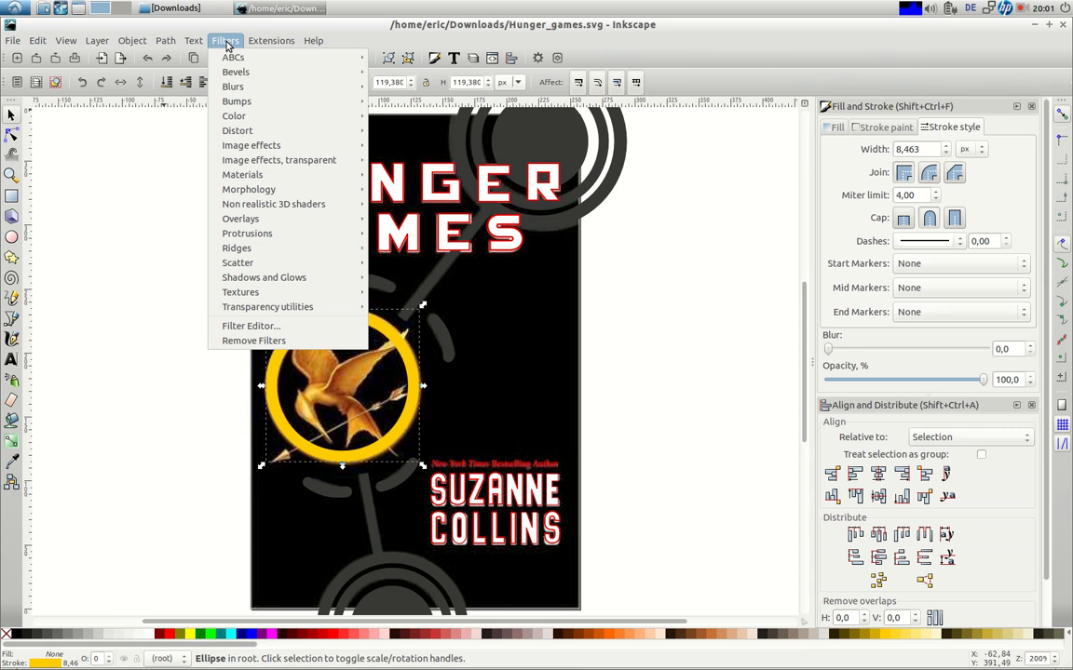
pyautogui.moveTo(229, 70)
pyautogui.click(392, 72)
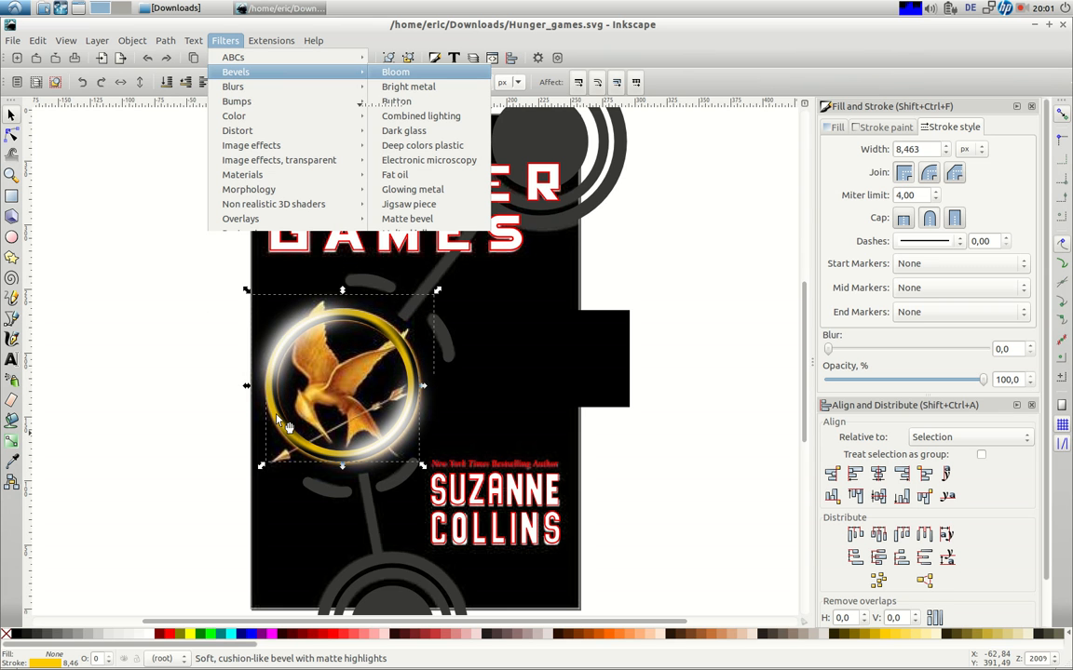
pyautogui.click(147, 59)
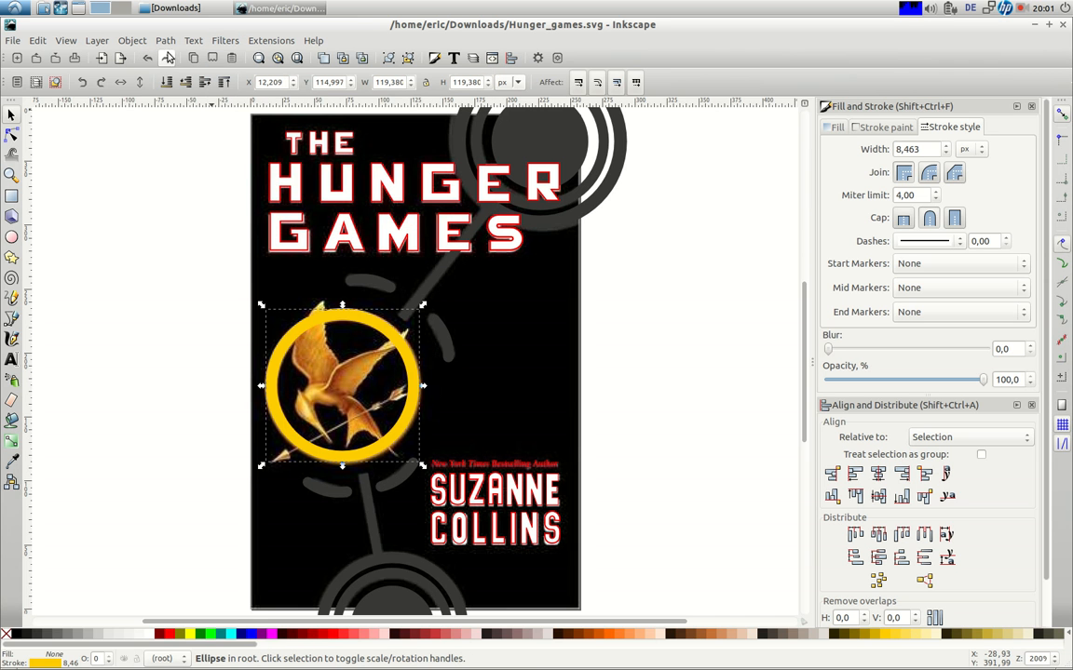
# Step: Try the Button bevel filter on the yellow ring and undo it
pyautogui.click(223, 43)
pyautogui.moveTo(234, 74)
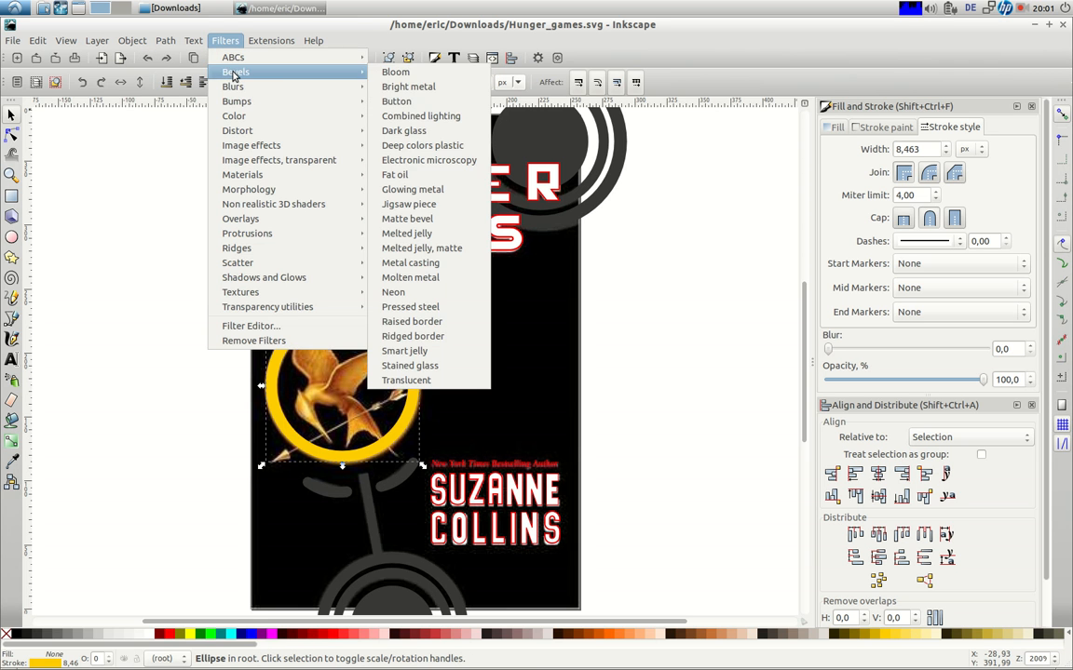
pyautogui.click(394, 101)
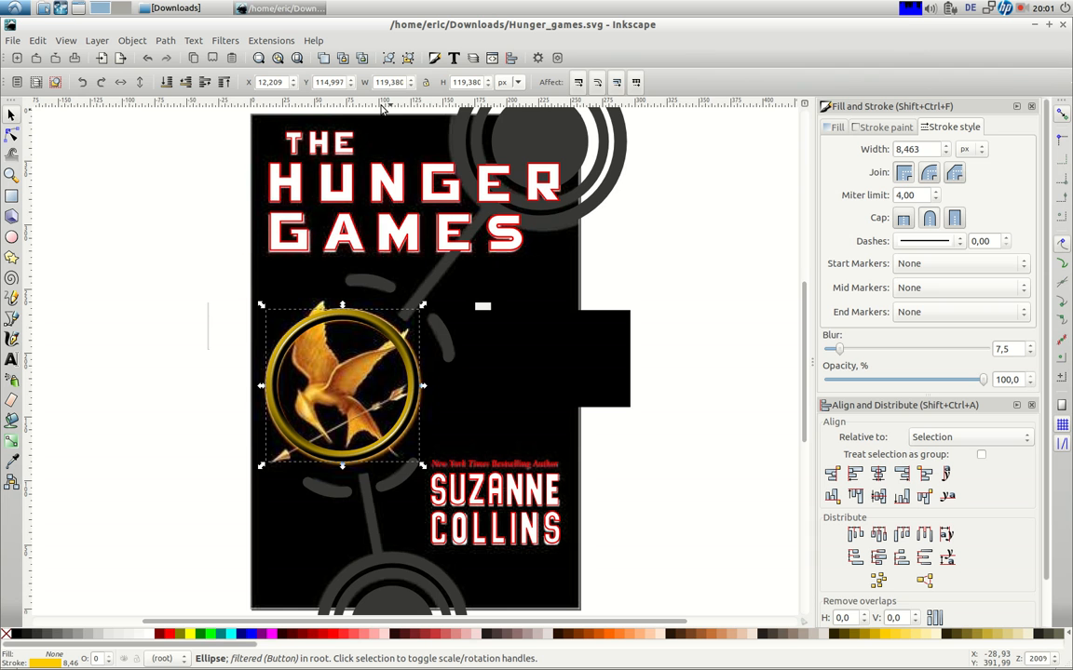
pyautogui.hotkey('ctrl', 'z')
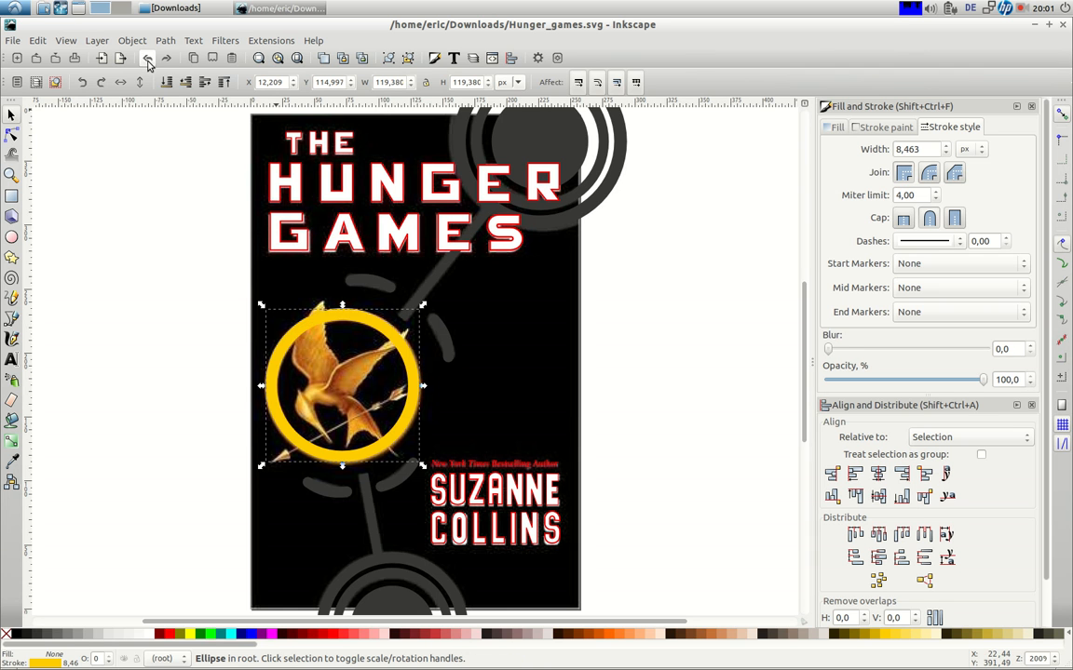
# Step: Apply the Glowing metal bevel filter to the yellow ring
pyautogui.click(226, 41)
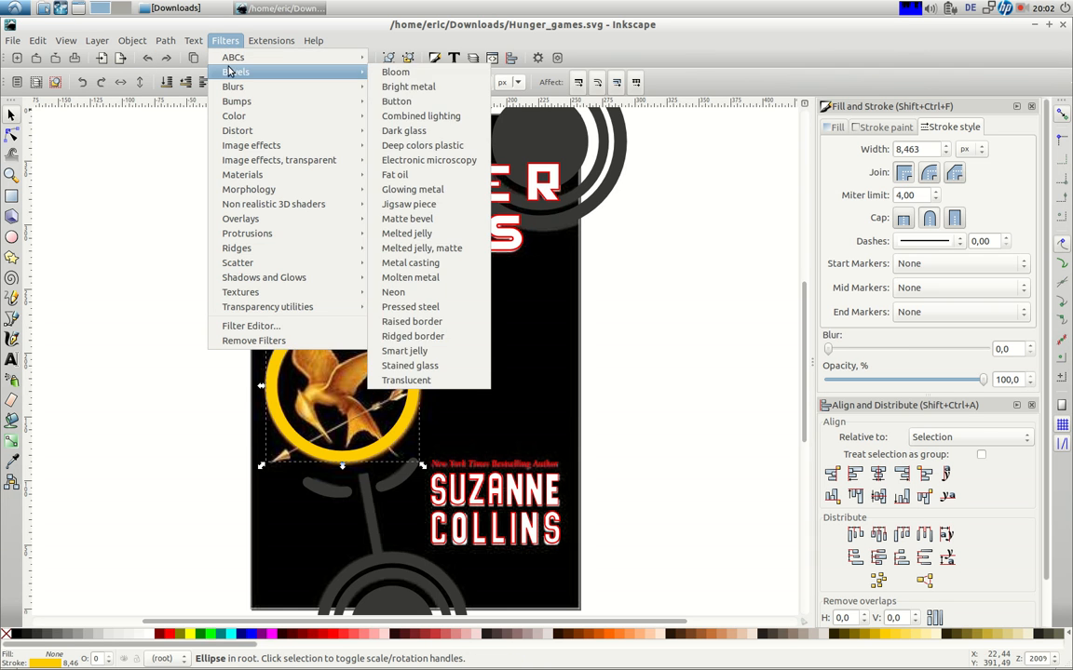
pyautogui.moveTo(234, 74)
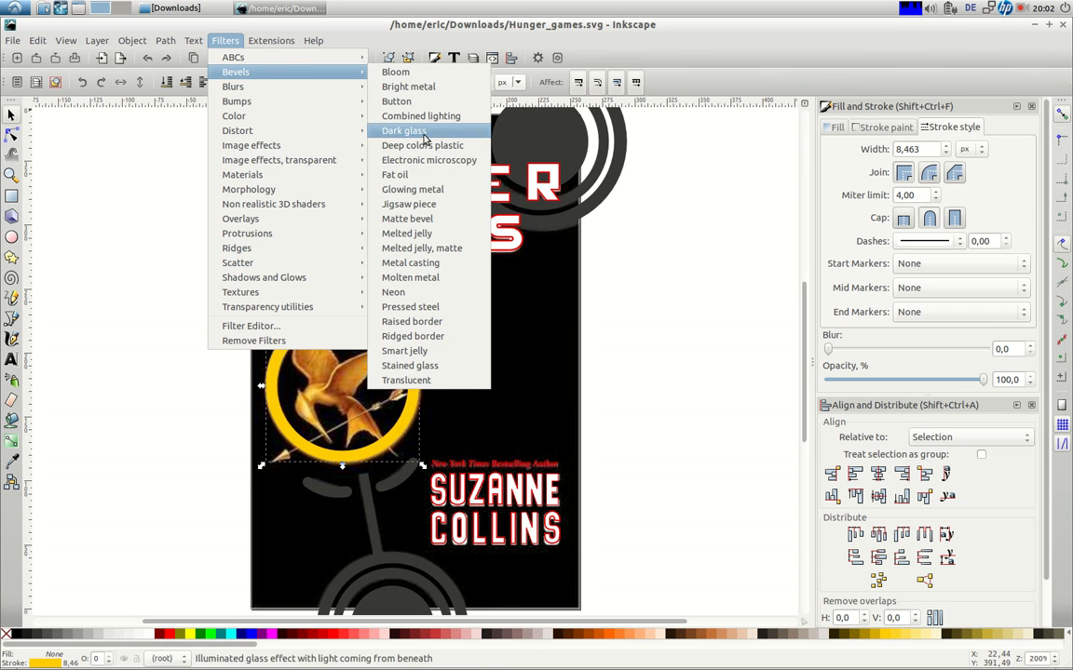
pyautogui.click(417, 191)
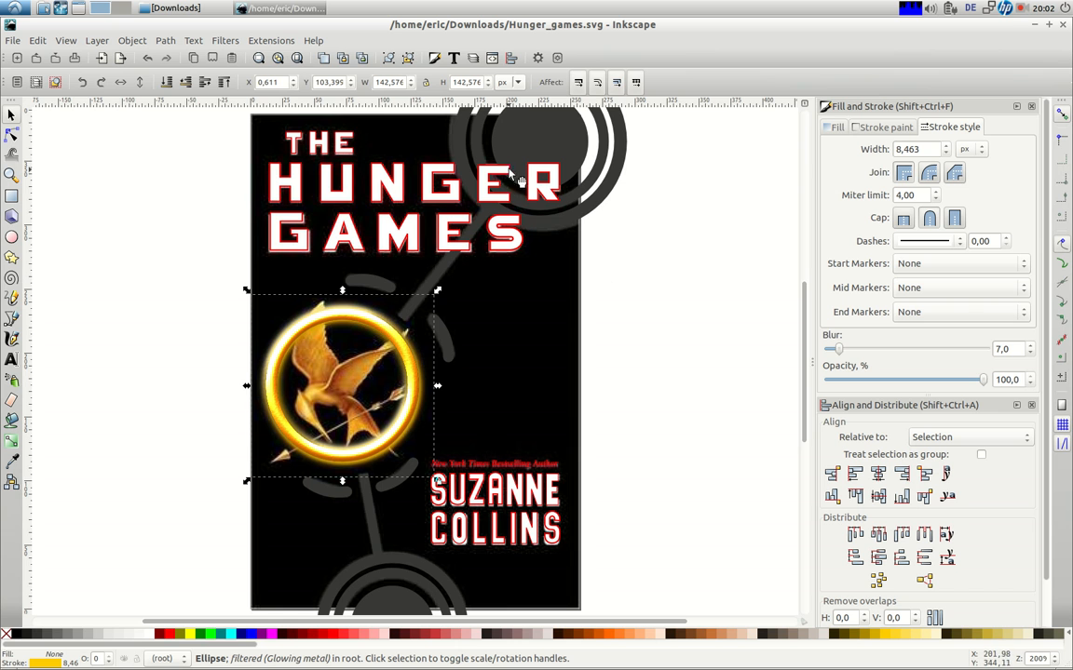
# Step: Open the Filter Editor and switch the ring's Glowing metal filter off and on to compare its effect
pyautogui.click(226, 41)
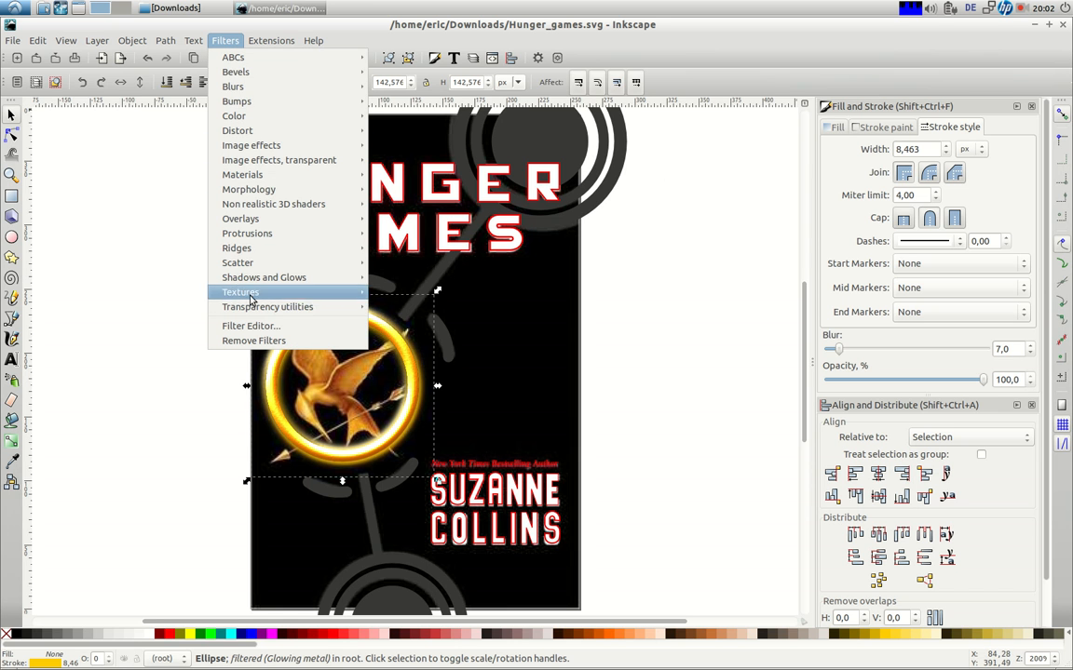
pyautogui.click(250, 326)
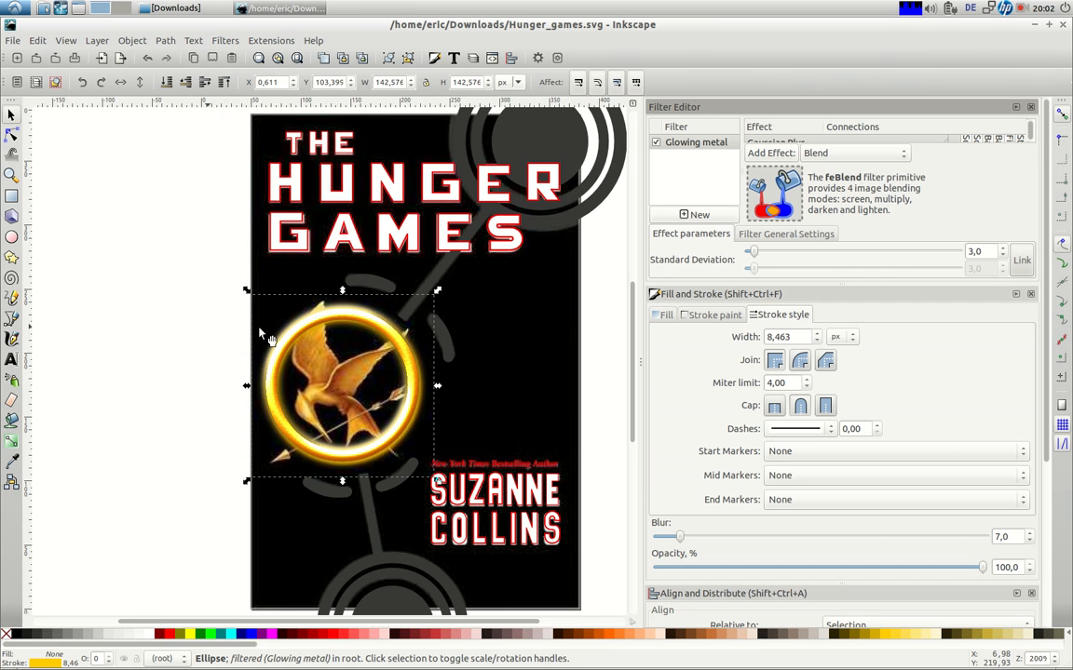
pyautogui.click(656, 143)
pyautogui.click(655, 144)
pyautogui.click(656, 145)
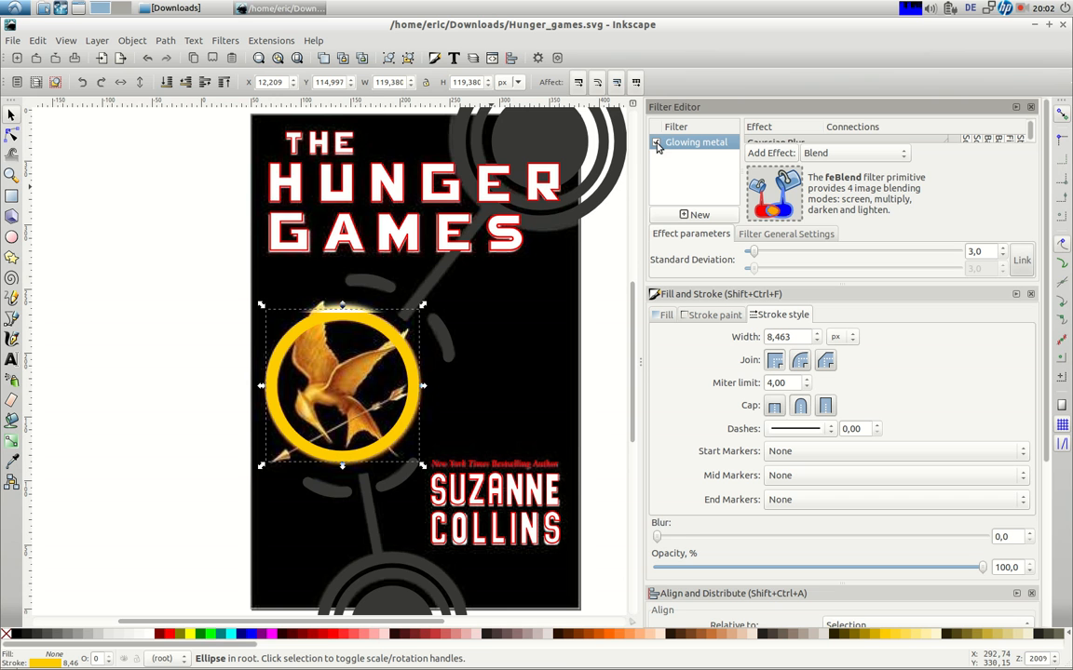
pyautogui.click(657, 145)
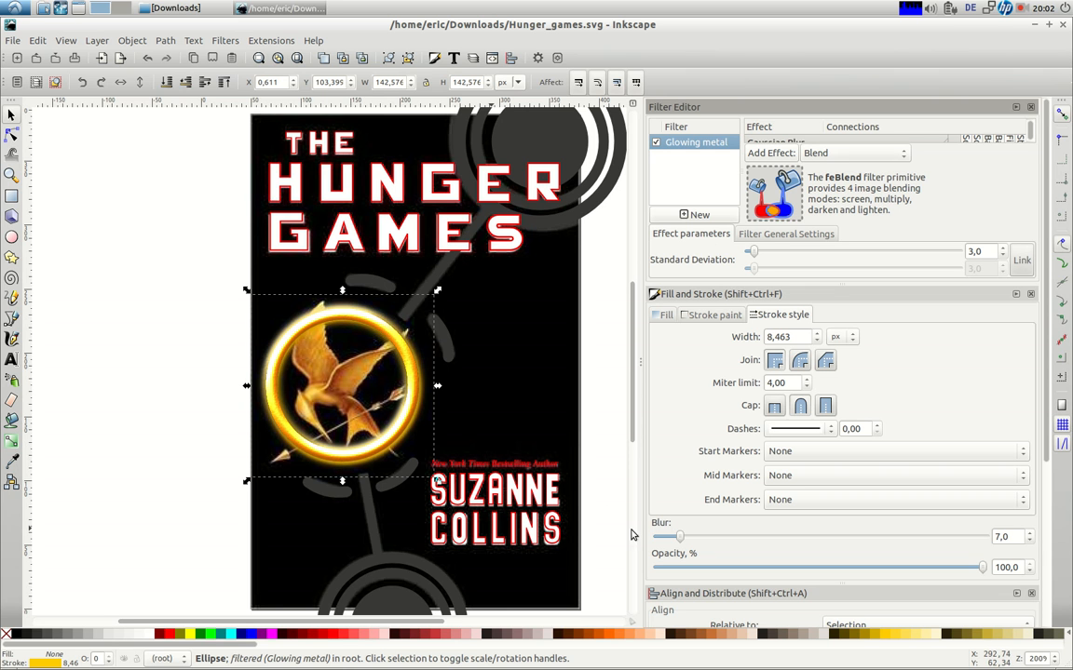
# Step: Try lowering the glowing ring's blur to 5.6, then undo the blur change
pyautogui.moveTo(680, 537)
pyautogui.mouseDown()
pyautogui.moveTo(670, 539)
pyautogui.moveTo(678, 516)
pyautogui.mouseUp()
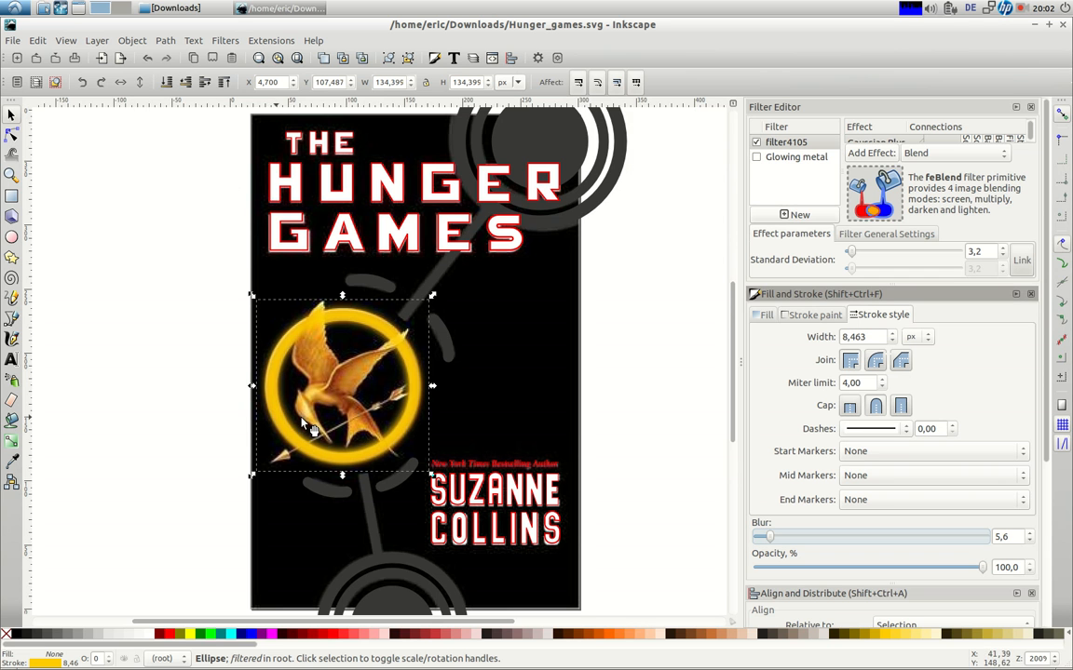
pyautogui.click(146, 59)
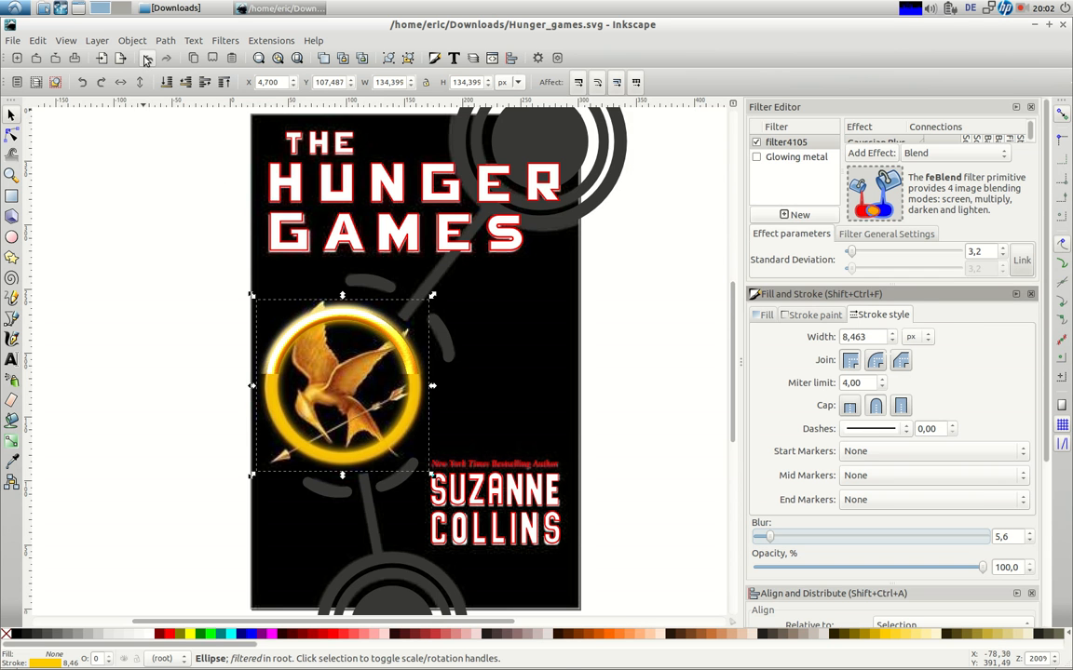
pyautogui.click(146, 59)
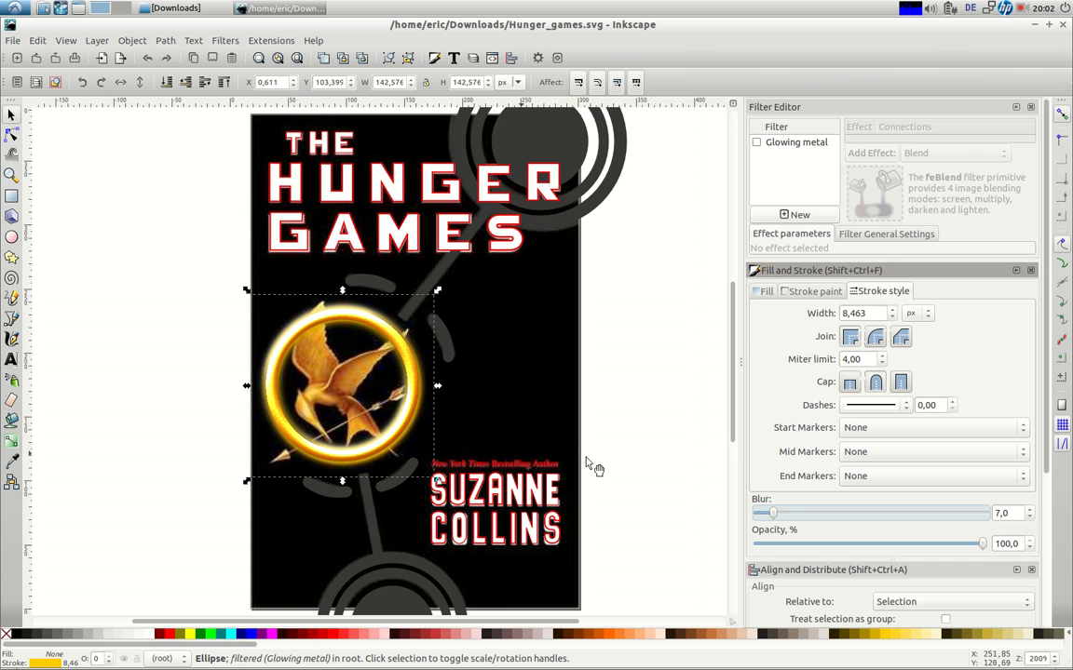